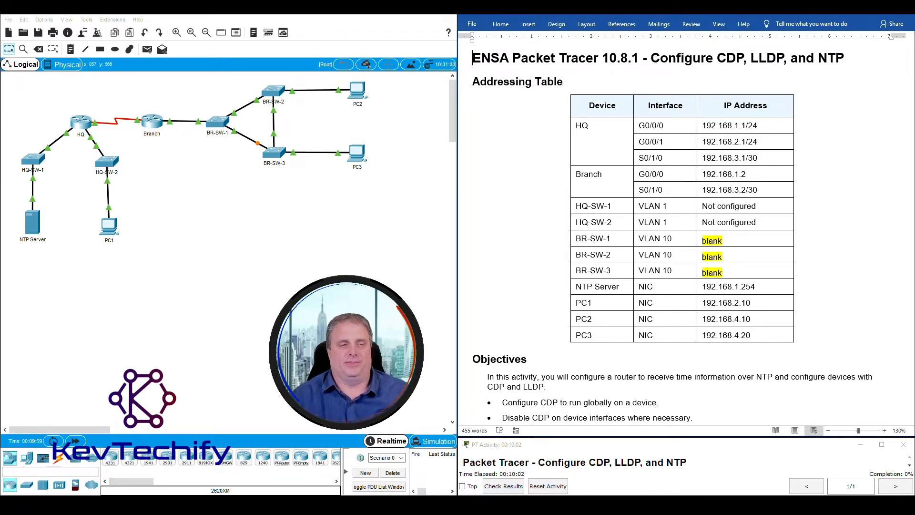
- Zoom in one level on the topology and re-centre it with the scrollbars
left_click(176, 32)
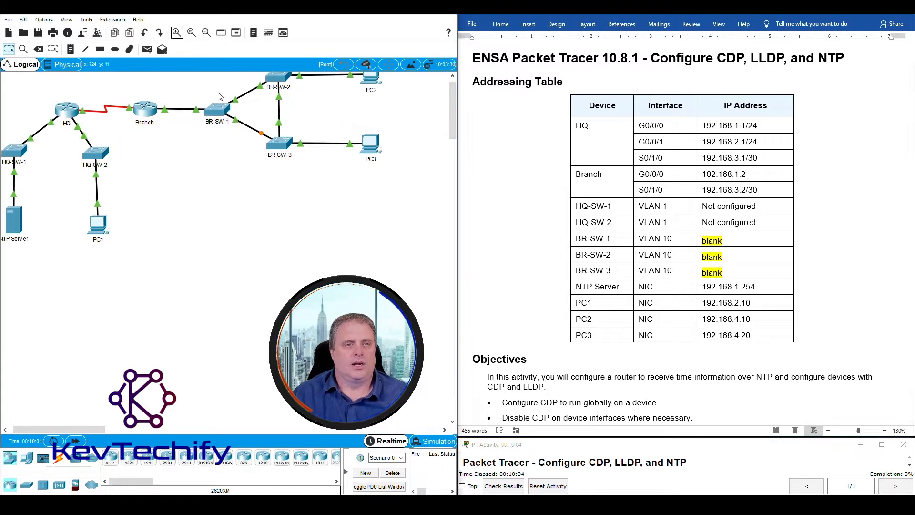
left_click_drag(68, 430, 61, 430)
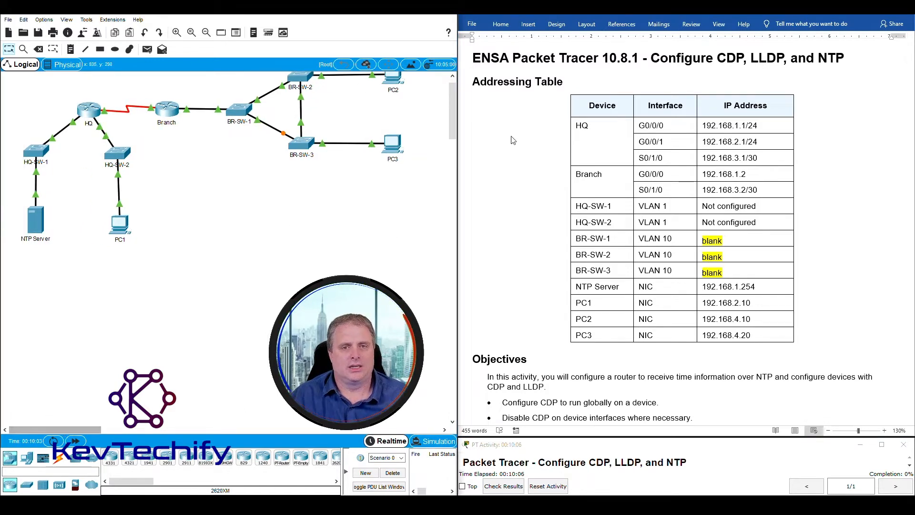
left_click_drag(452, 133, 451, 131)
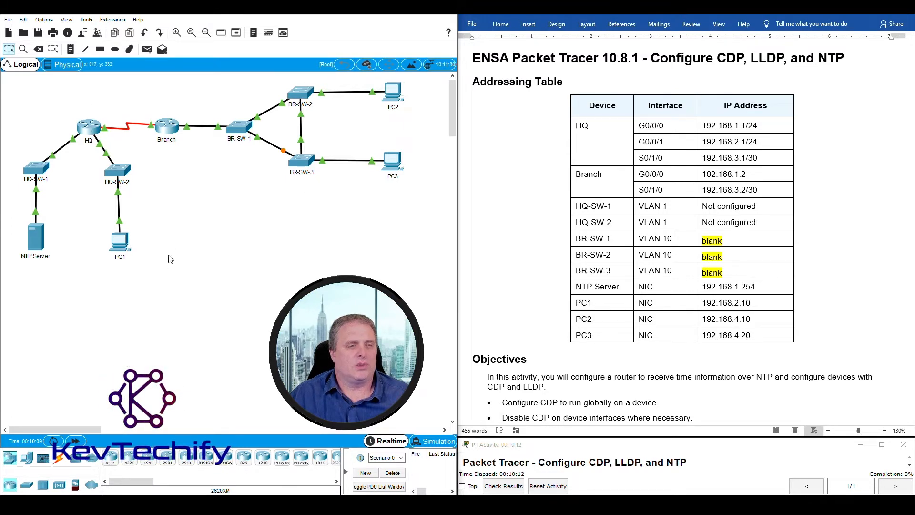
- Select the Addressing Table and the three blank BR-SW IP cells in Word
left_click(480, 90)
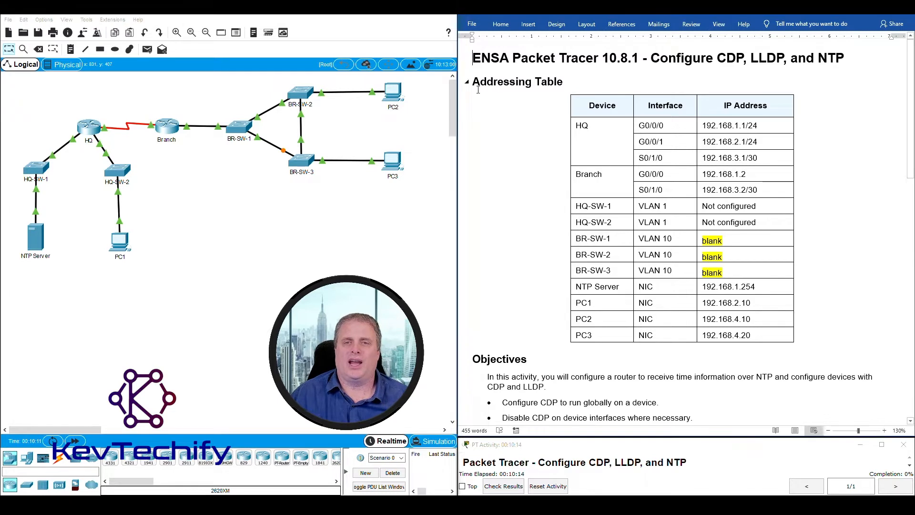
left_click_drag(475, 83, 664, 88)
left_click_drag(726, 96, 781, 336)
left_click(750, 246)
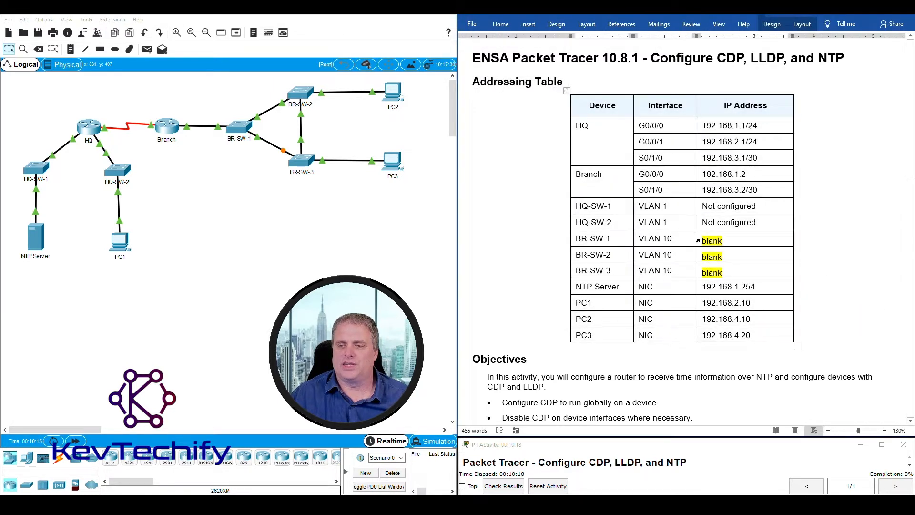
left_click_drag(719, 241, 722, 273)
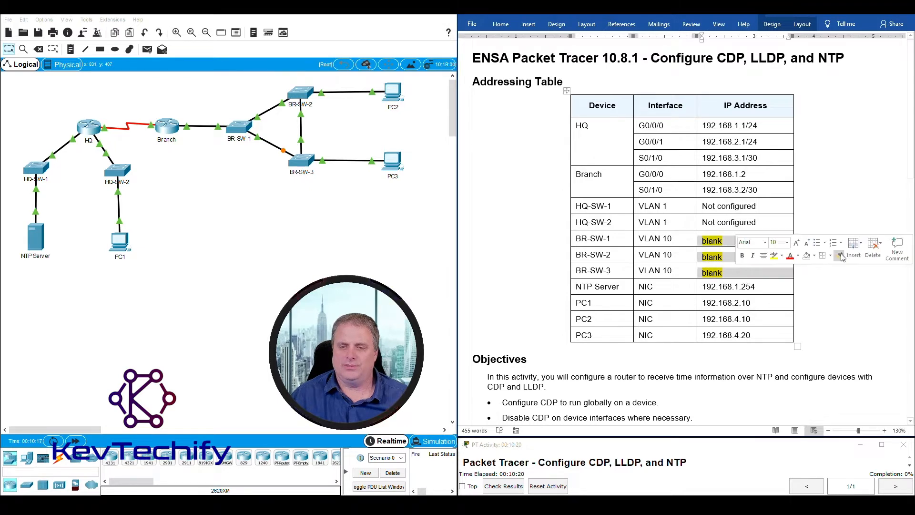
left_click(842, 305)
- Highlight the CDP, LLDP and NTP objectives, then scroll down to Instructions
scroll(841, 306, "down", 5)
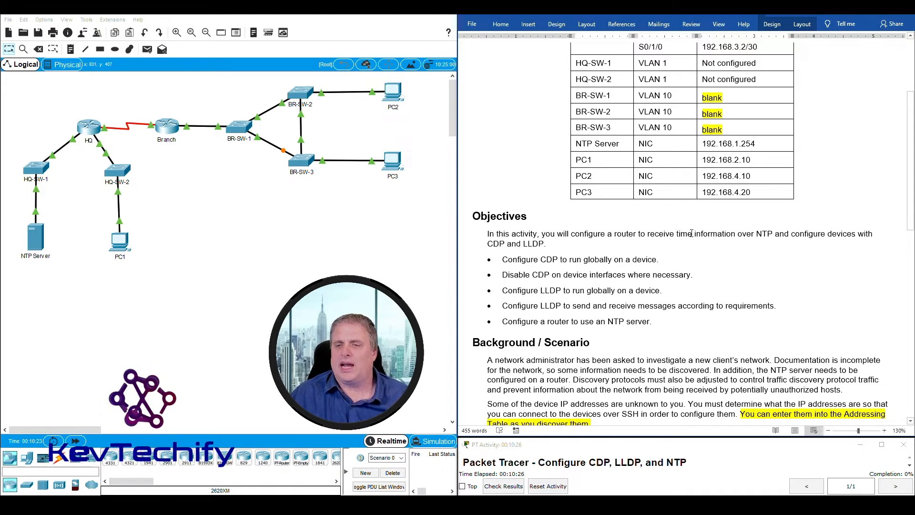
left_click_drag(676, 234, 771, 234)
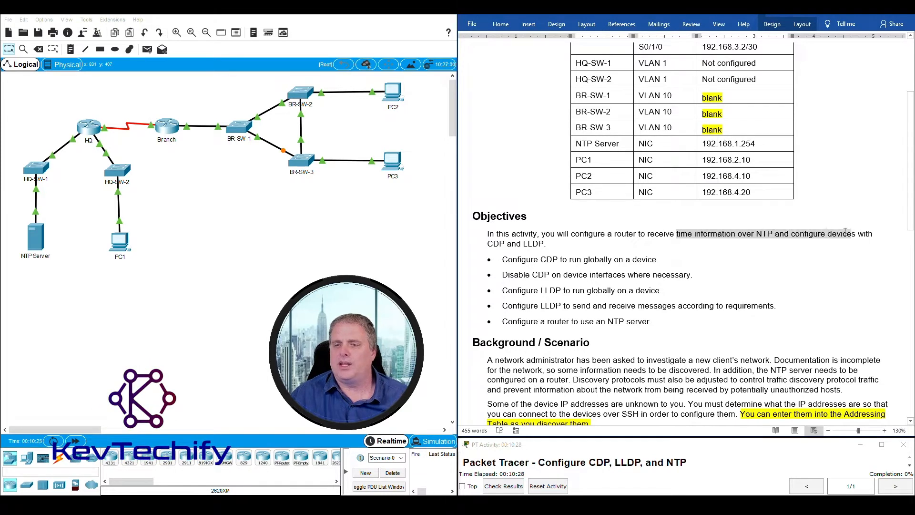
left_click_drag(856, 234, 516, 243)
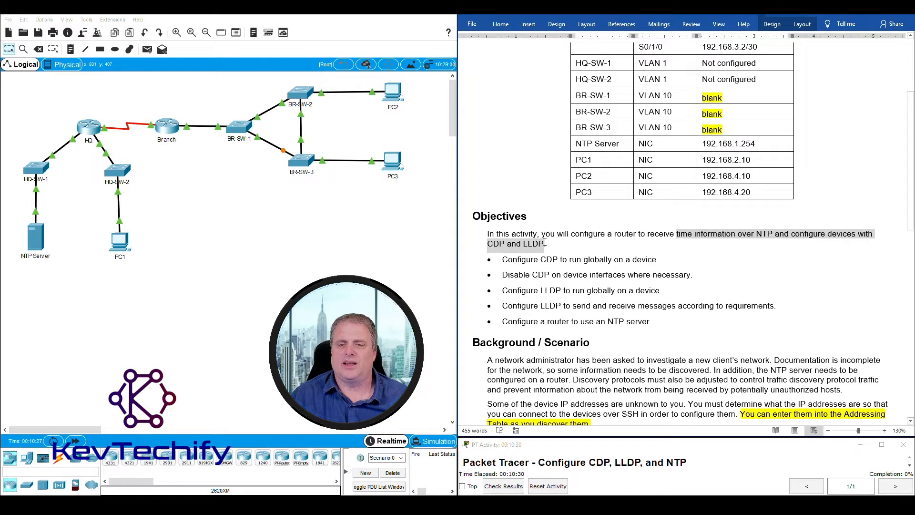
left_click(598, 277)
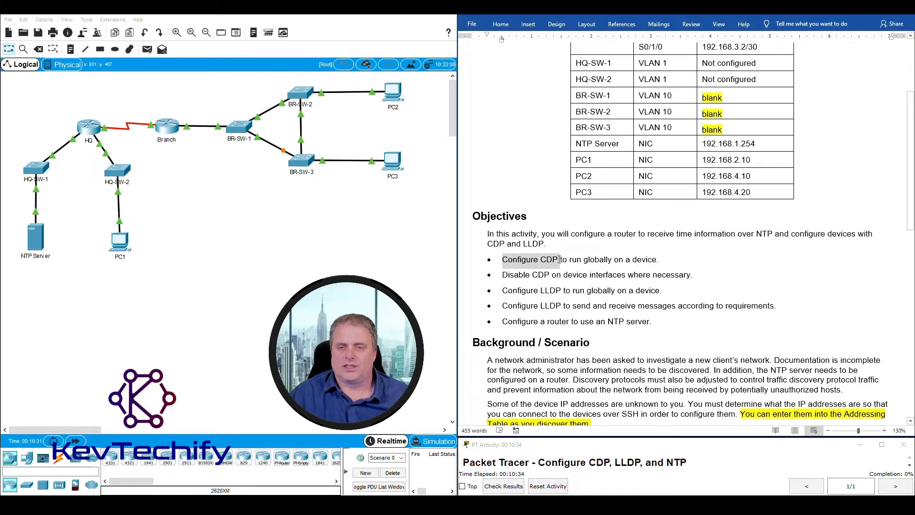
left_click_drag(564, 267, 589, 275)
left_click_drag(502, 291, 661, 316)
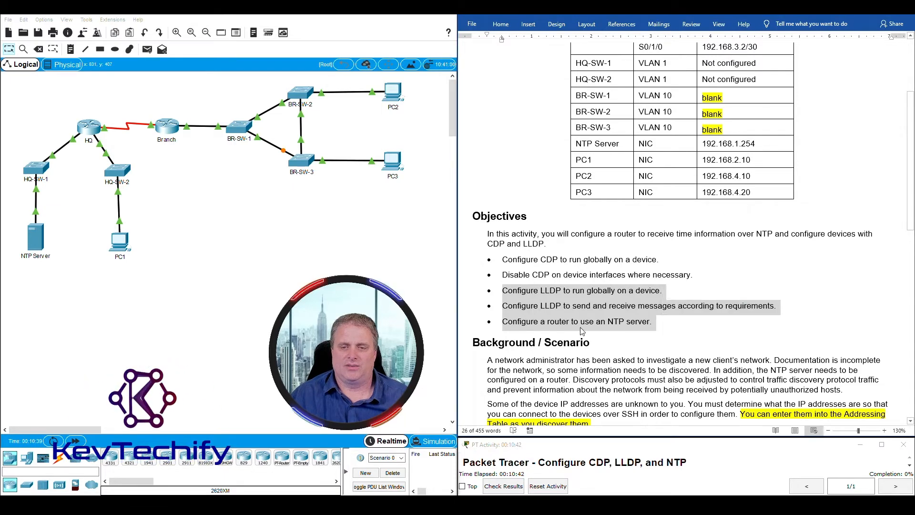
left_click(597, 322)
scroll(599, 321, "down", 8)
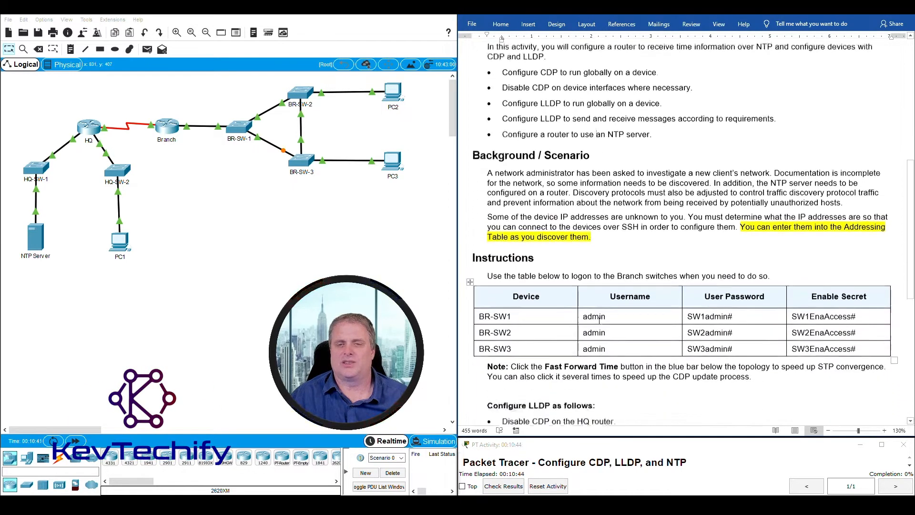
- Highlight the sentence explaining the Branch switch IP addresses are unknown
scroll(599, 320, "down", 2)
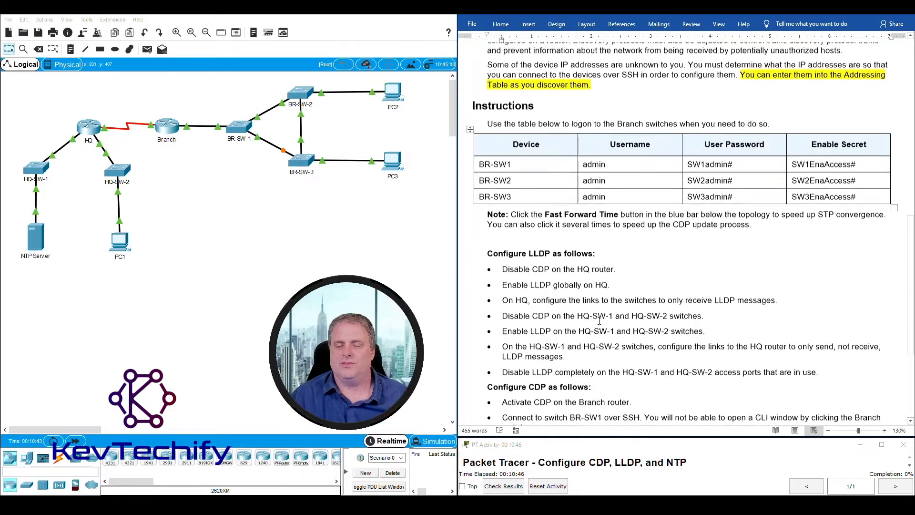
scroll(599, 321, "up", 1)
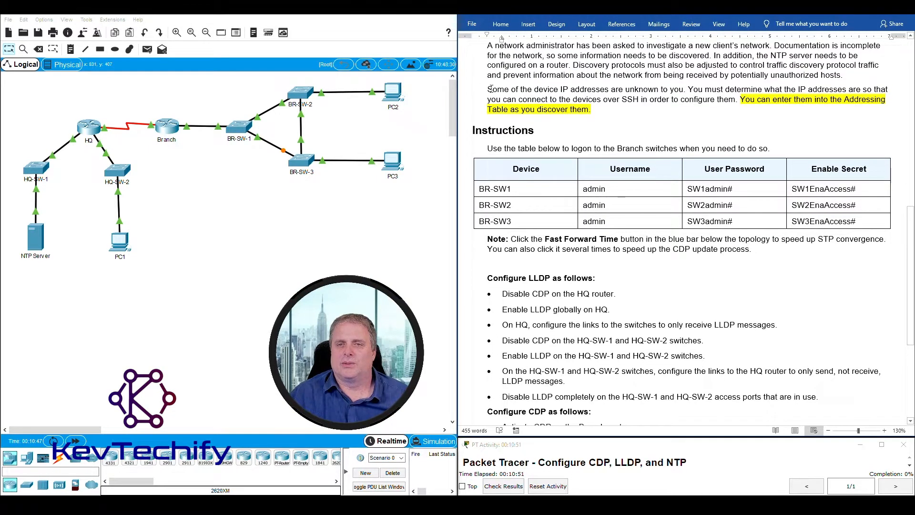
left_click_drag(593, 89, 742, 102)
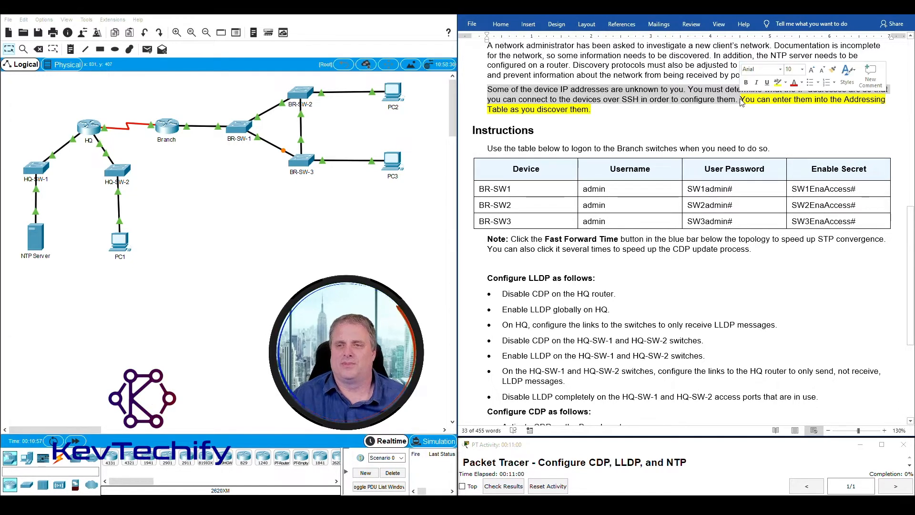
left_click(756, 100)
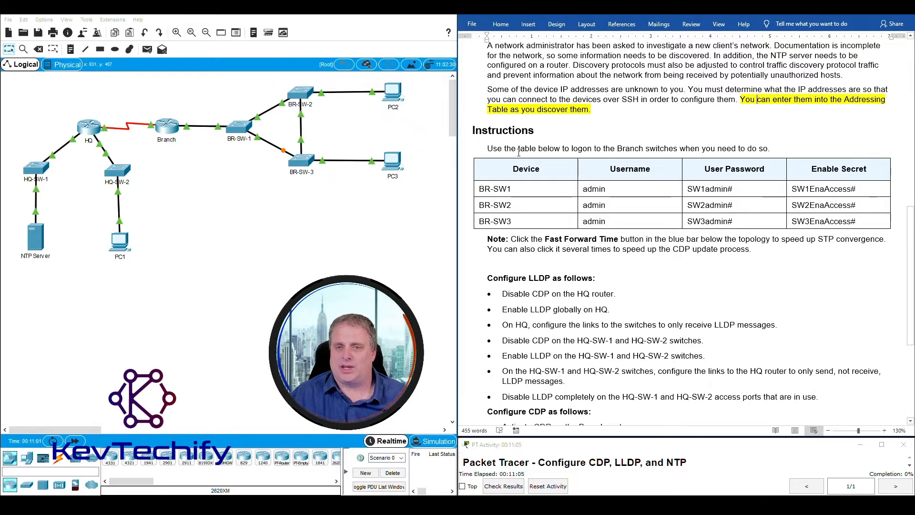
- Select the three Branch switches in the topology and the BR-SW1 login row, then show the View ribbon
scroll(683, 291, "down", 1)
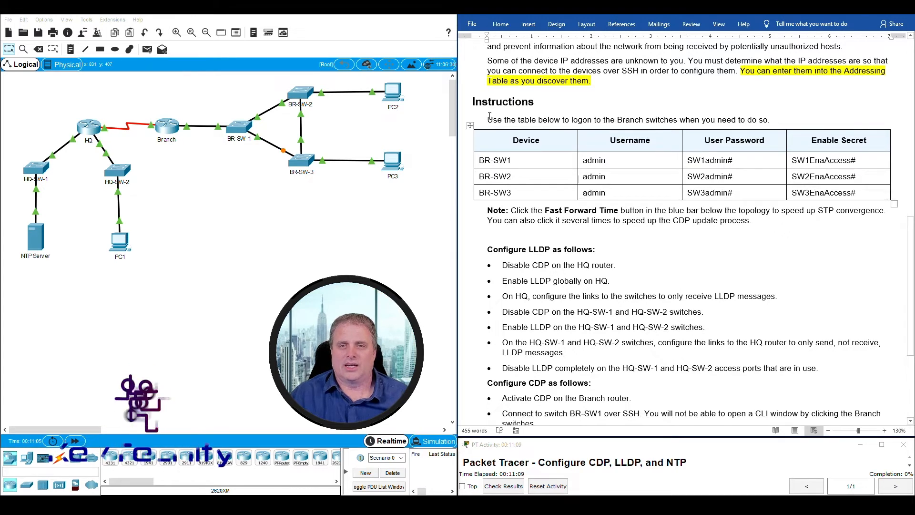
left_click_drag(488, 120, 769, 119)
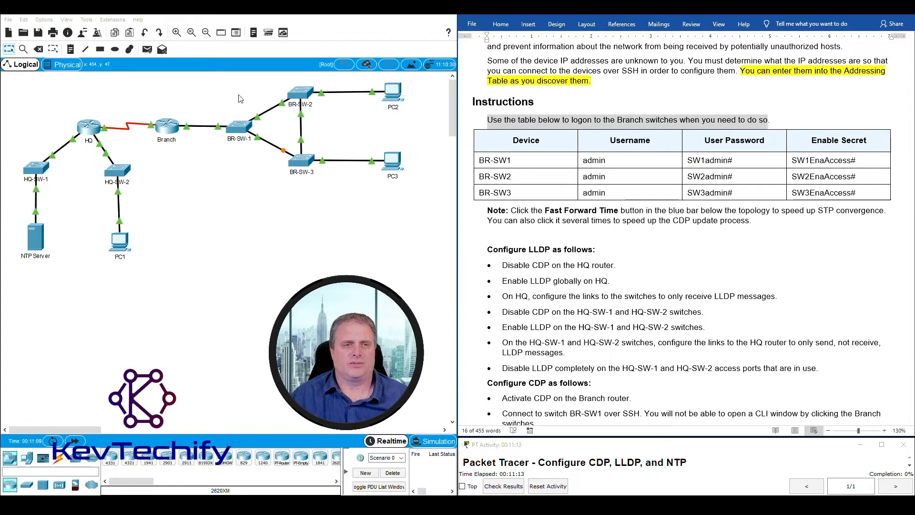
left_click_drag(227, 87, 232, 108)
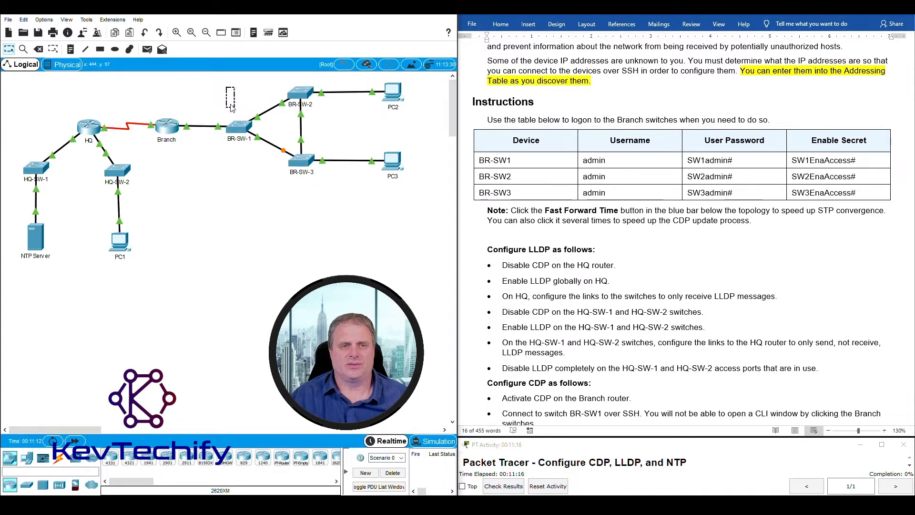
left_click(509, 166)
left_click_drag(523, 163, 615, 161)
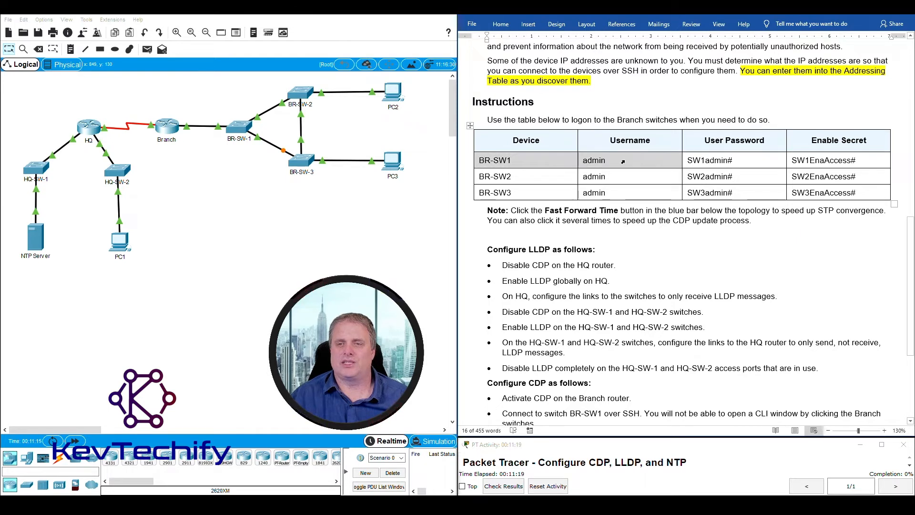
left_click_drag(730, 169, 844, 162)
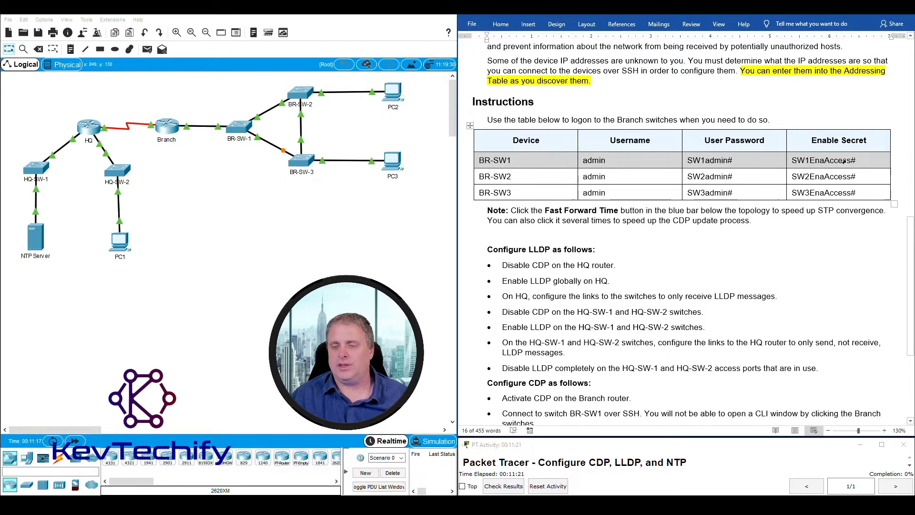
left_click(775, 247)
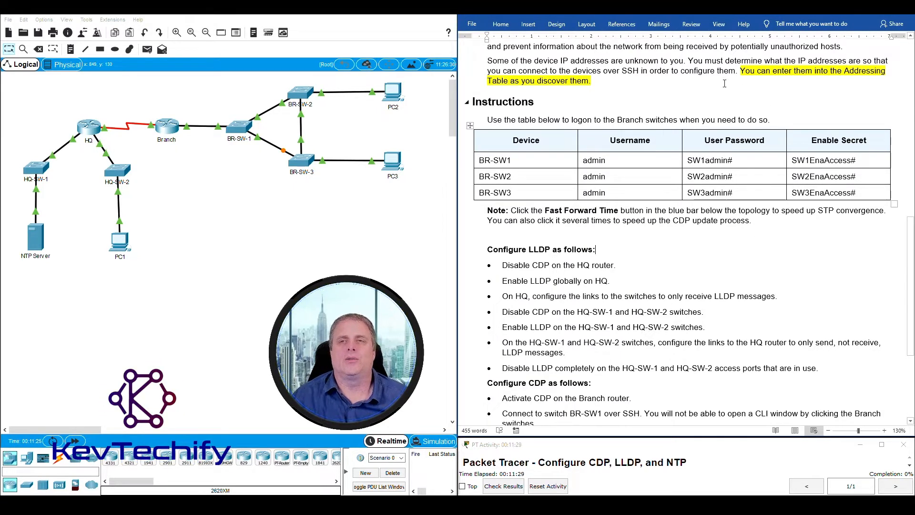
left_click(719, 25)
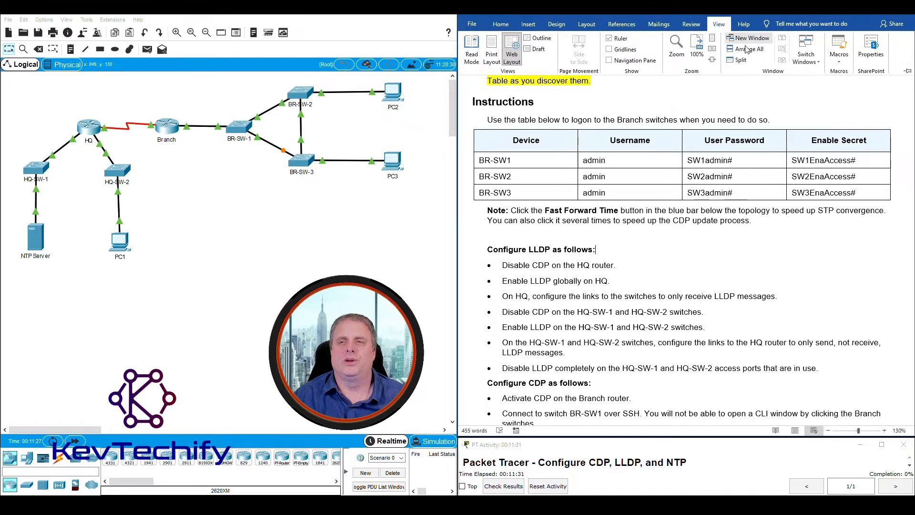
left_click(740, 61)
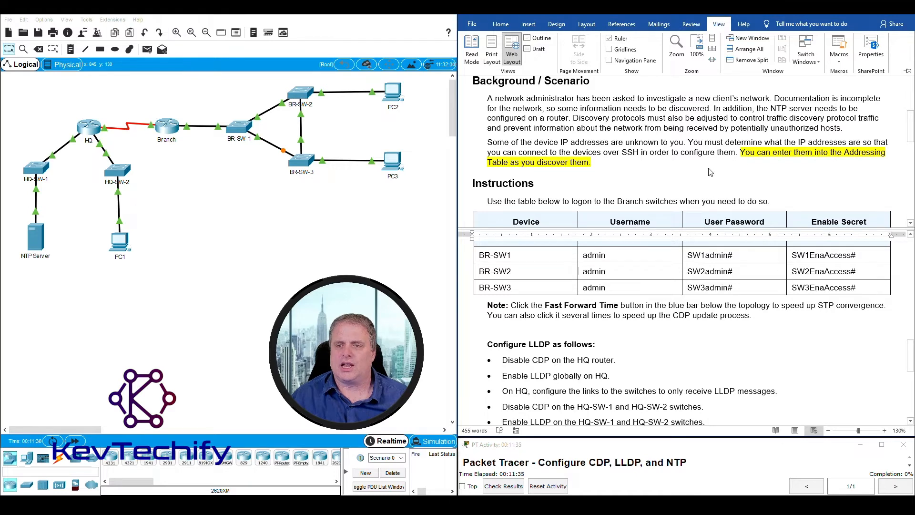
scroll(710, 173, "down", 4)
scroll(707, 170, "up", 4)
scroll(704, 165, "down", 4)
scroll(698, 157, "up", 2)
scroll(697, 159, "up", 3)
scroll(677, 332, "down", 4)
scroll(682, 324, "up", 4)
scroll(682, 159, "down", 1)
scroll(681, 159, "down", 4)
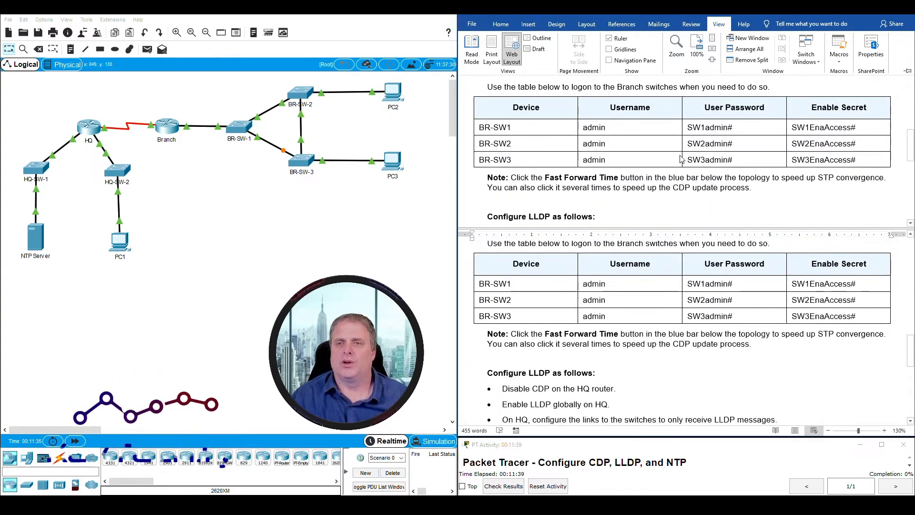
left_click(707, 229)
left_click_drag(706, 229, 722, 146)
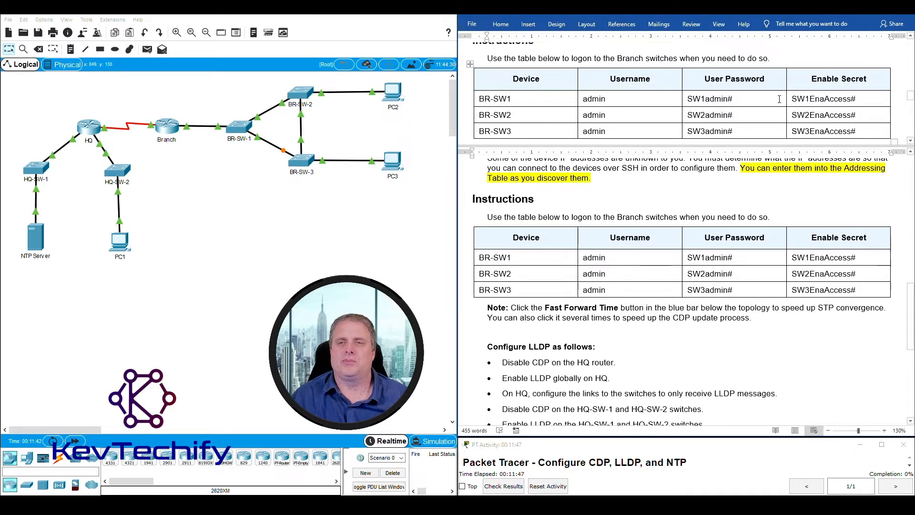
scroll(659, 257, "down", 3)
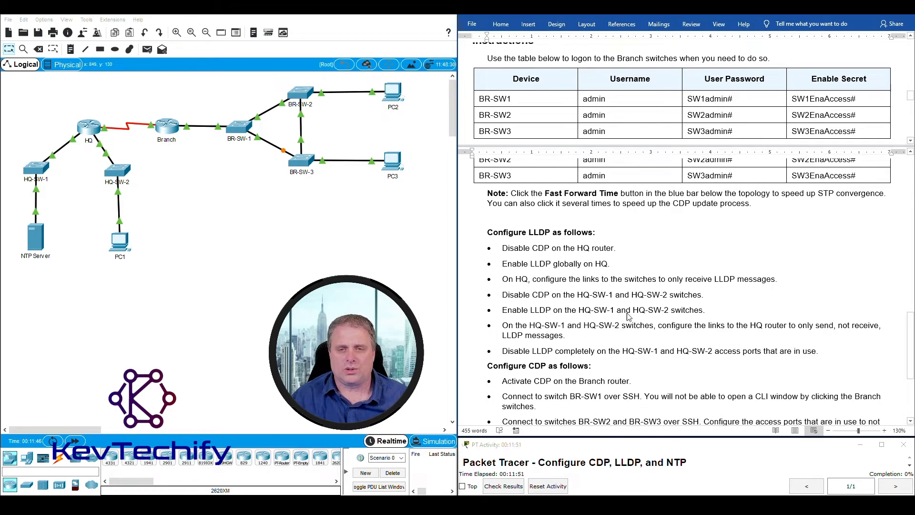
scroll(626, 325, "down", 4)
scroll(648, 360, "up", 5)
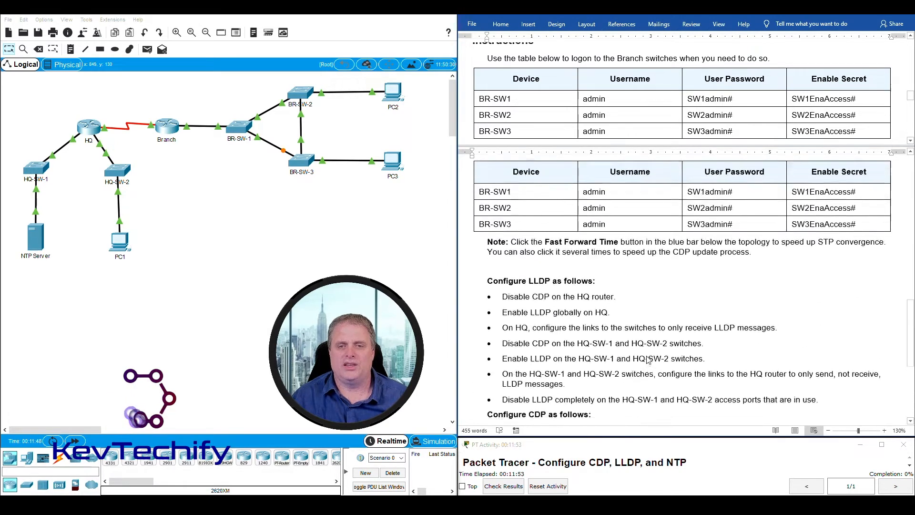
scroll(648, 359, "down", 3)
scroll(610, 286, "up", 1)
scroll(581, 239, "down", 1)
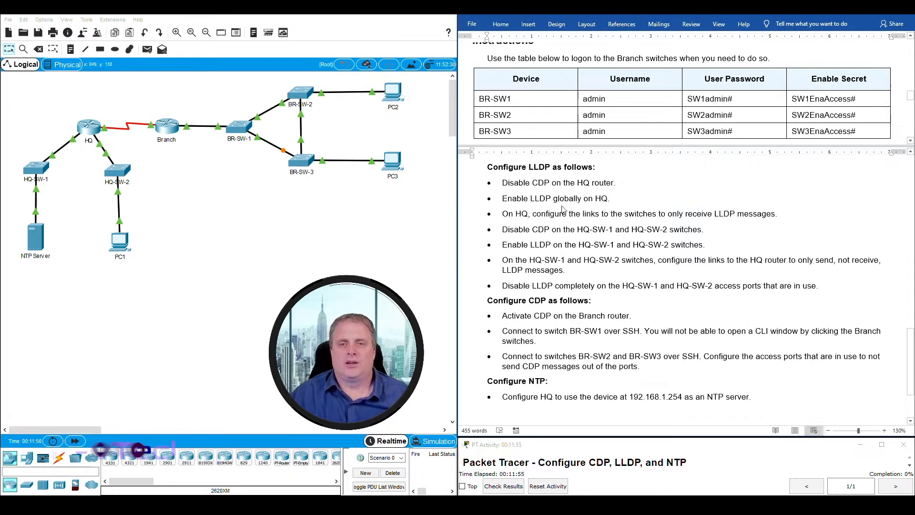
left_click_drag(487, 167, 600, 165)
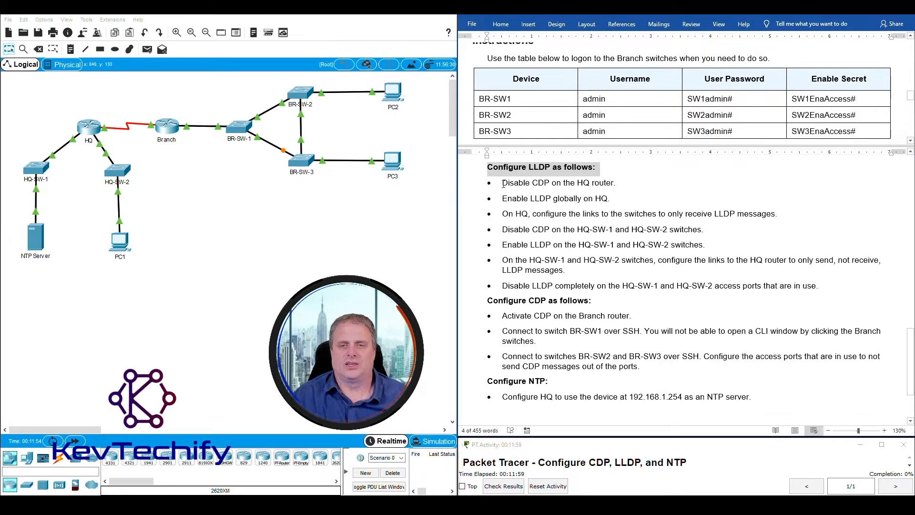
left_click_drag(502, 183, 620, 181)
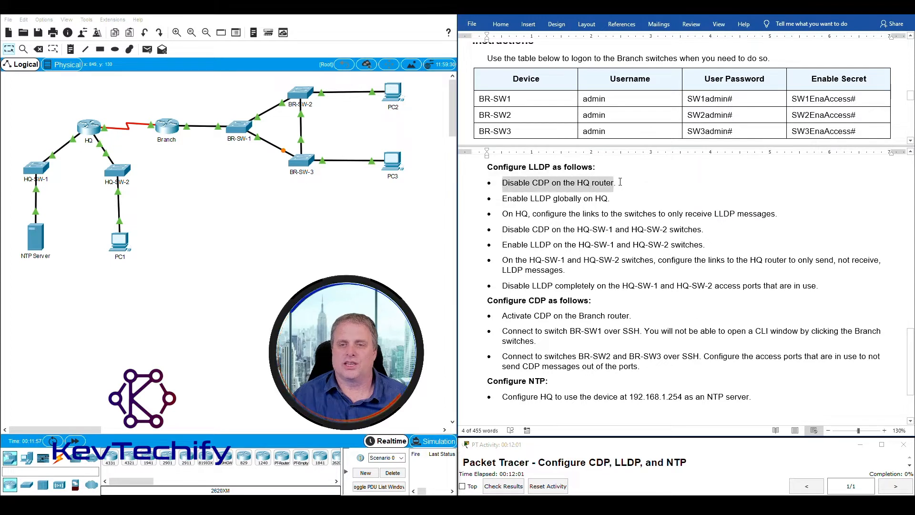
left_click(585, 184)
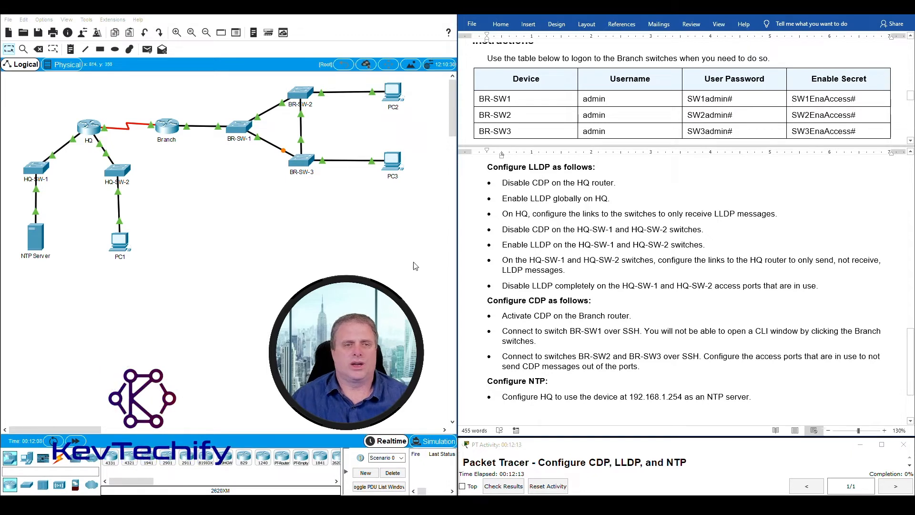
- Open and widen the HQ router's CLI, then enter global configuration with enable and conf t
left_click(91, 130)
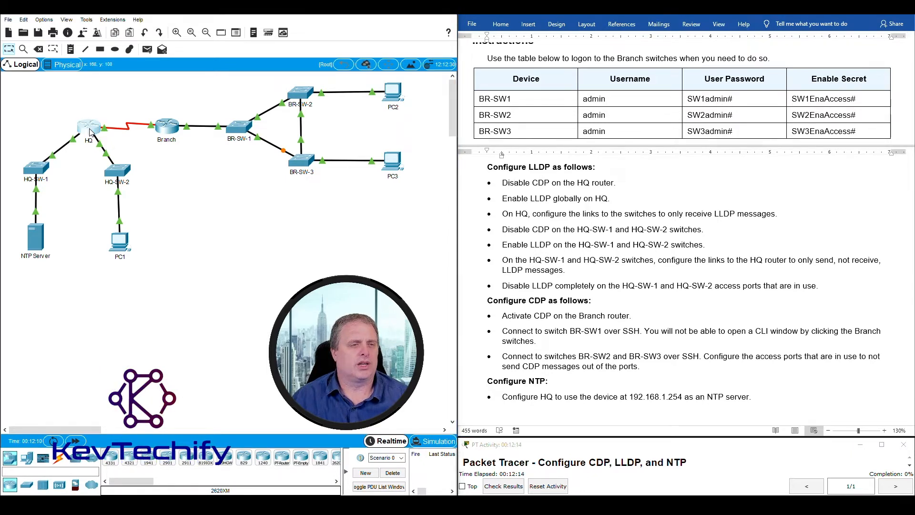
left_click_drag(406, 114, 121, 19)
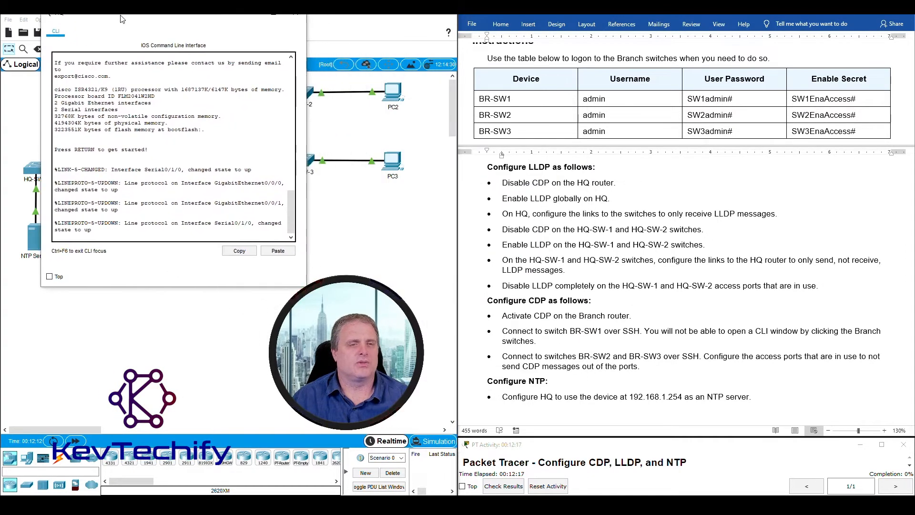
left_click_drag(309, 146, 435, 138)
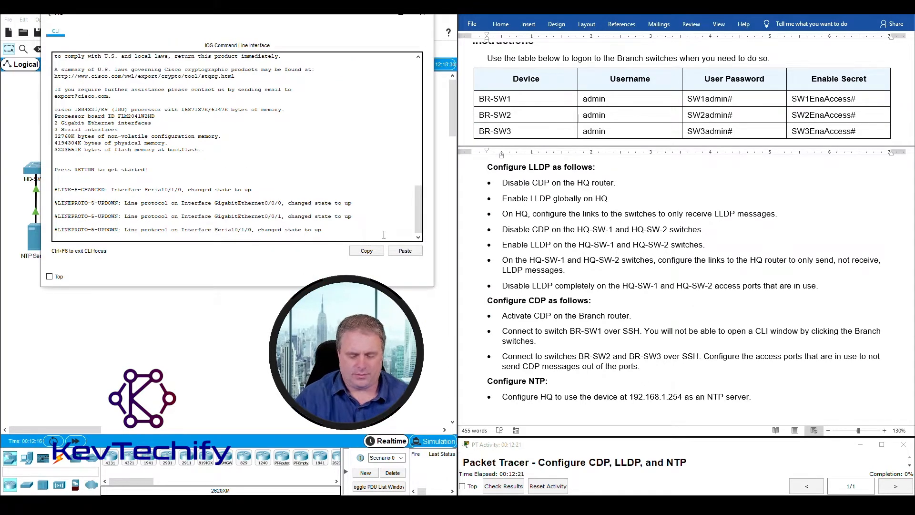
key("Return")
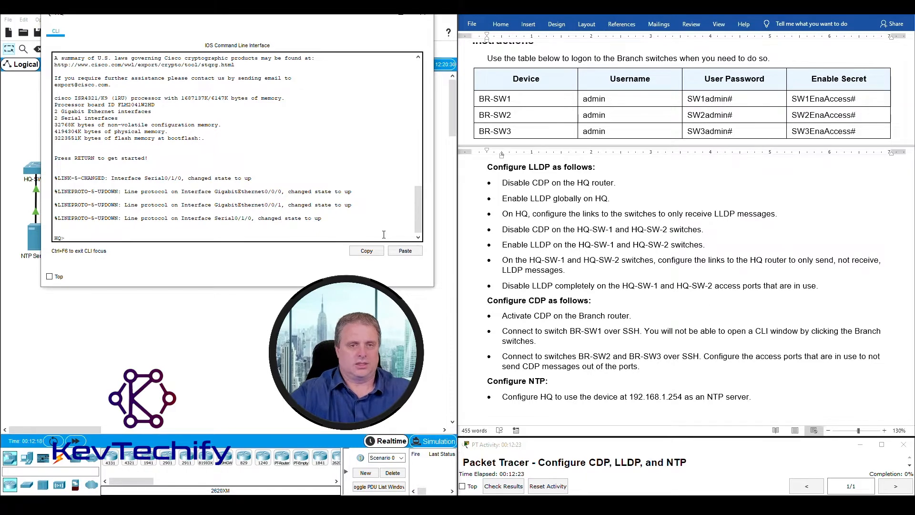
type("enable")
key("Return")
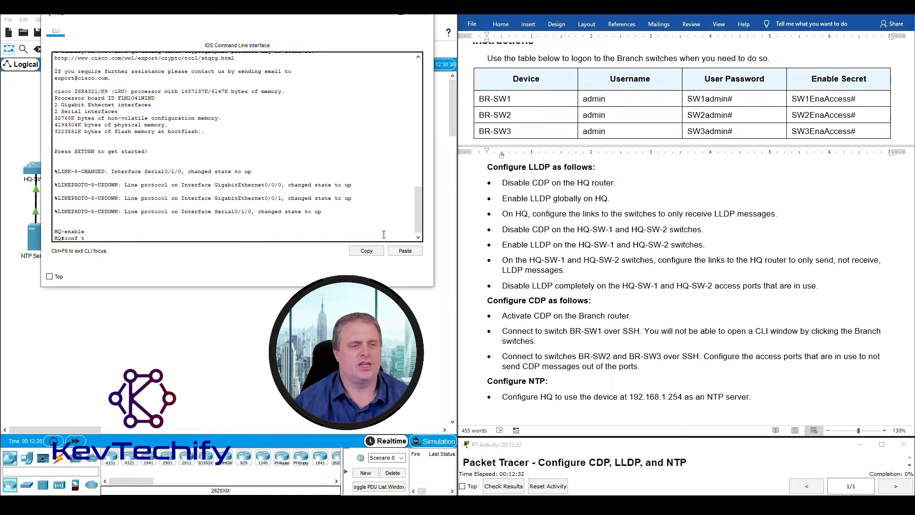
type("conf t")
key("Return")
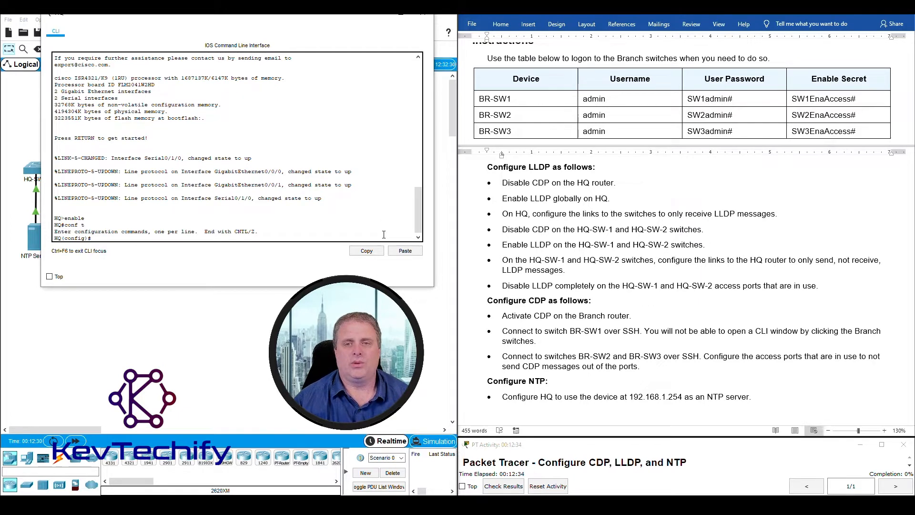
- Disable CDP with no cdp run and enable LLDP with lldp run on HQ
type("no cdp run")
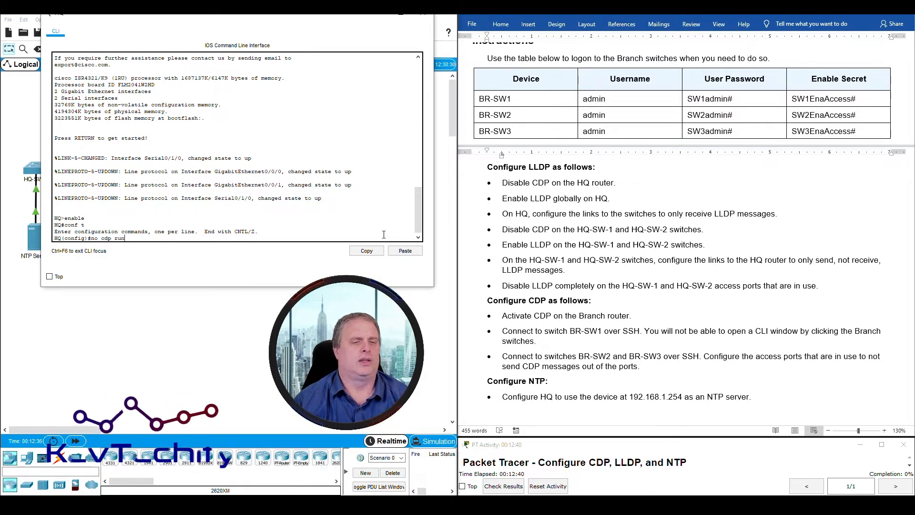
key("Return")
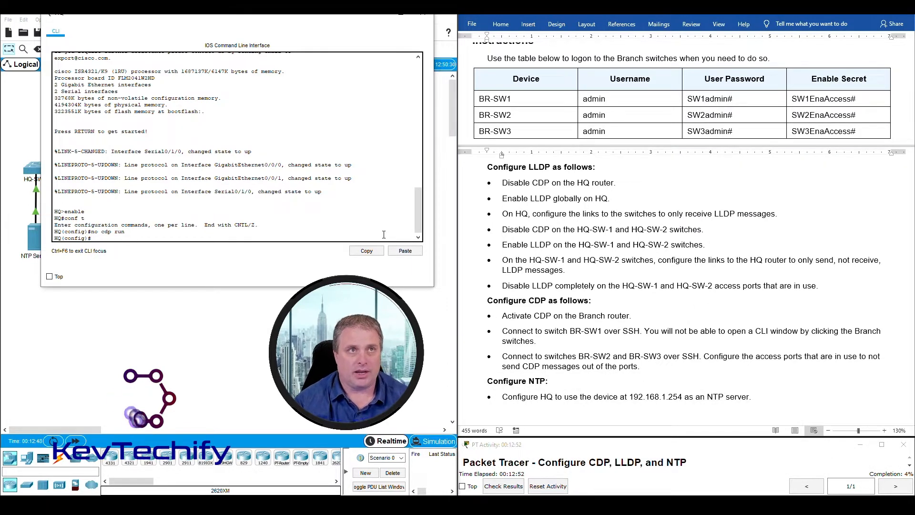
type("lldp run")
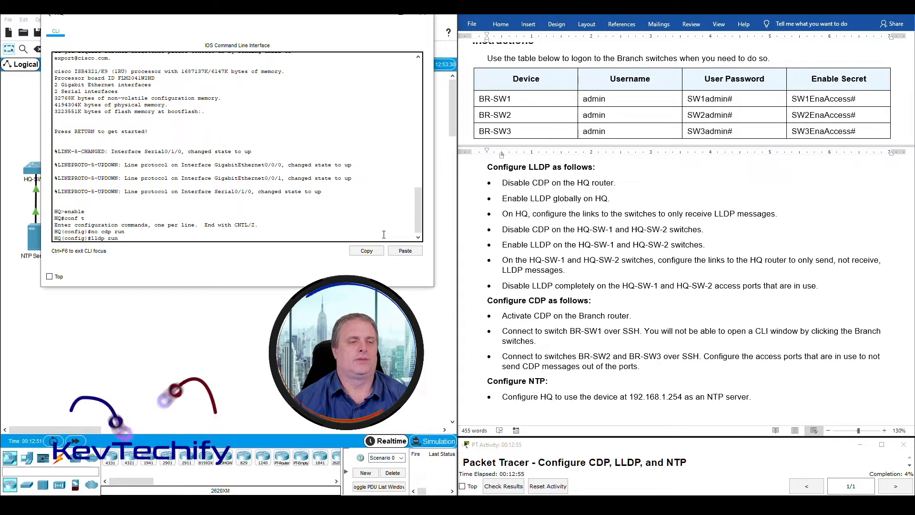
key("Return")
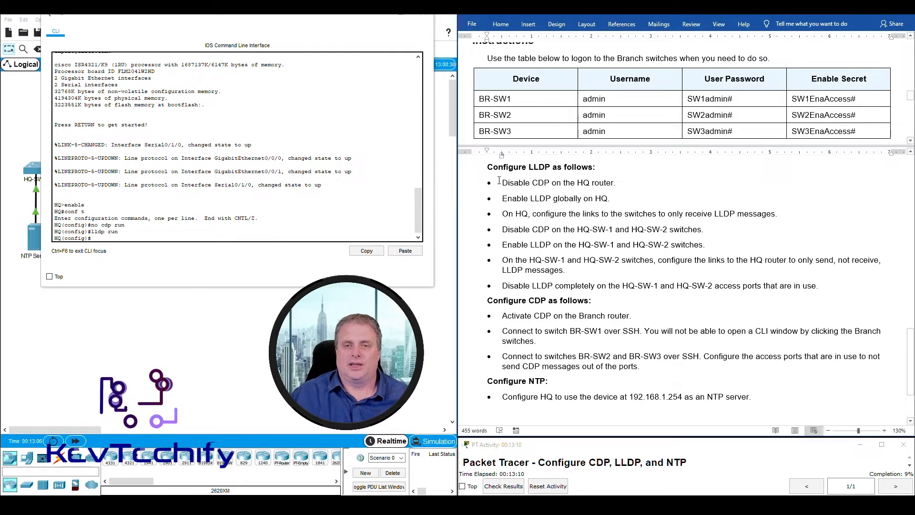
- Mark the finished LLDP instructions and the receive-only LLDP instruction in the handout
left_click_drag(503, 182, 610, 199)
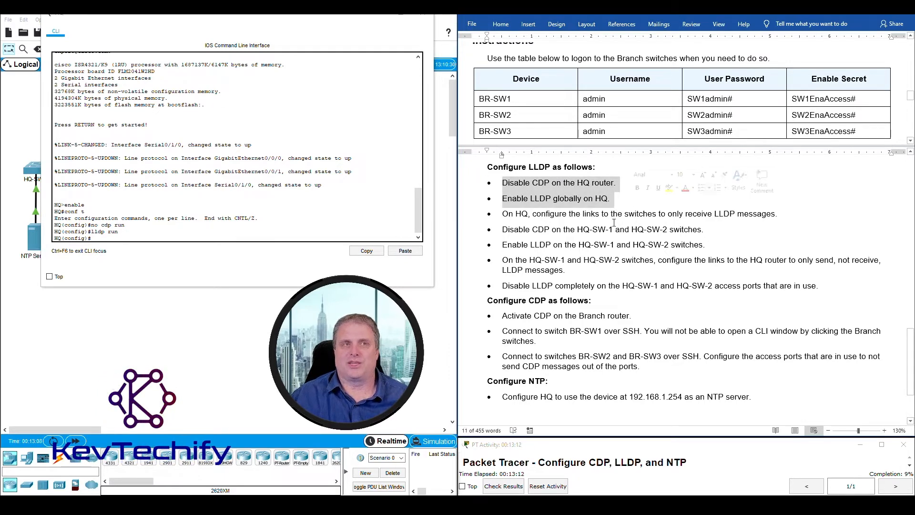
scroll(526, 230, "down", 1)
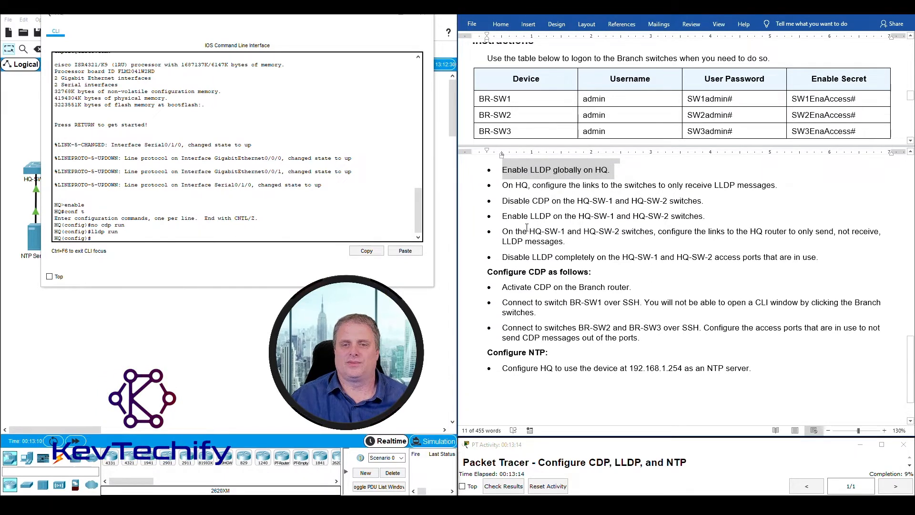
left_click_drag(503, 186, 776, 186)
left_click(222, 168)
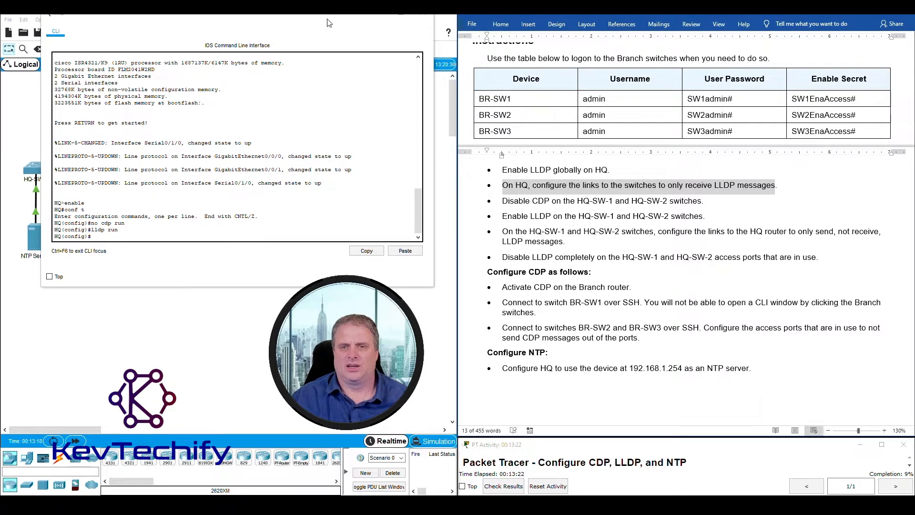
left_click(296, 17)
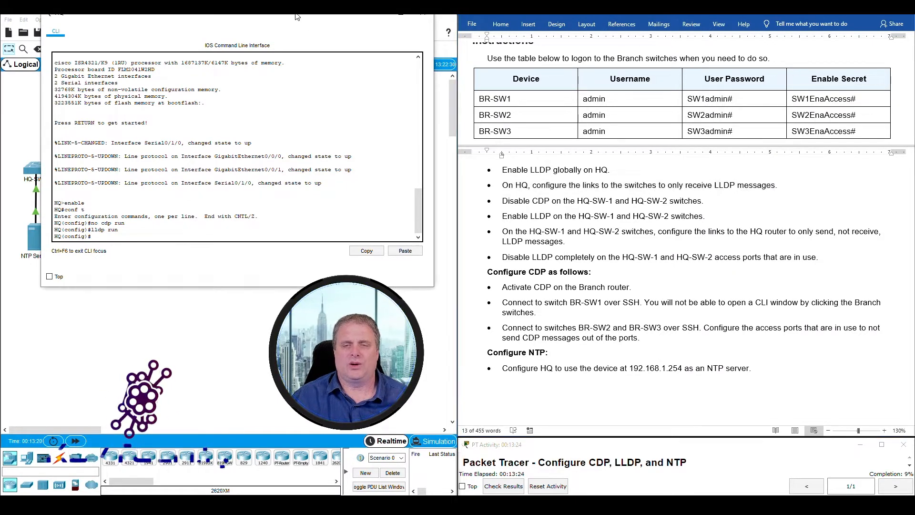
left_click_drag(296, 17, 723, 22)
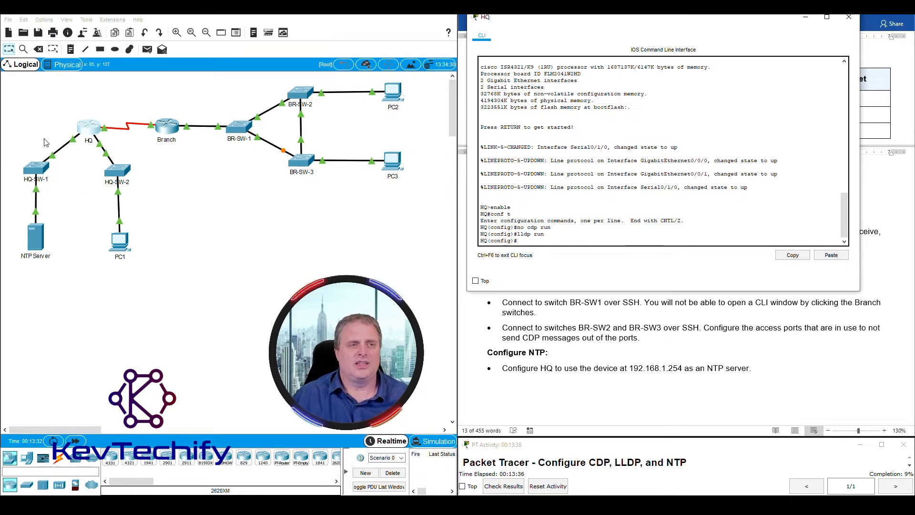
left_click_drag(143, 153, 28, 146)
left_click_drag(719, 24, 725, 307)
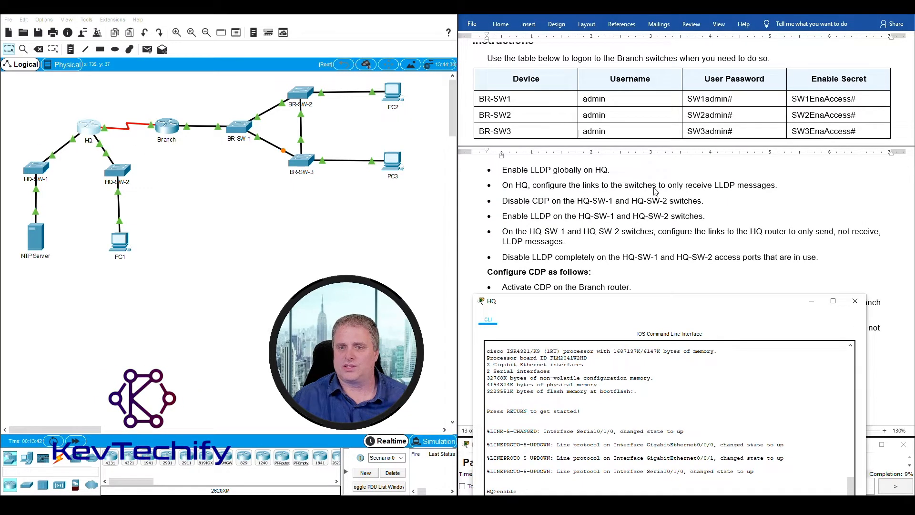
left_click(48, 142)
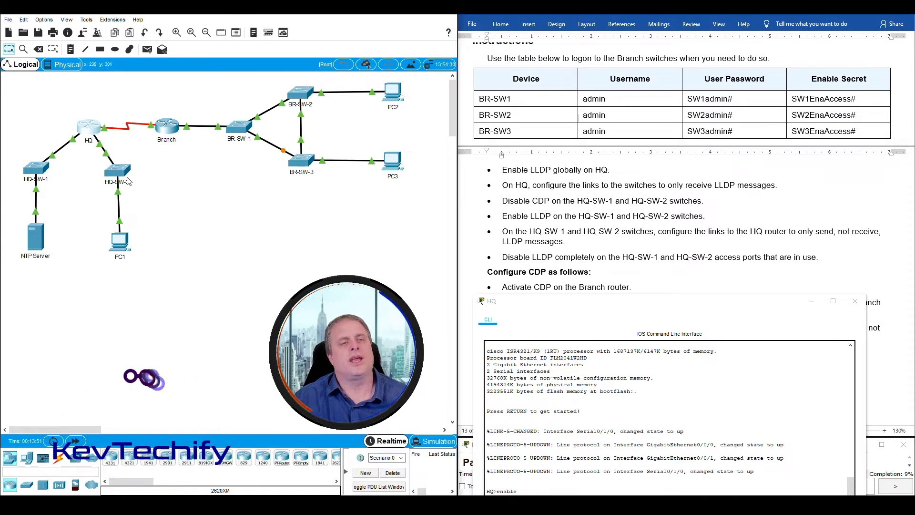
left_click_drag(35, 142, 127, 157)
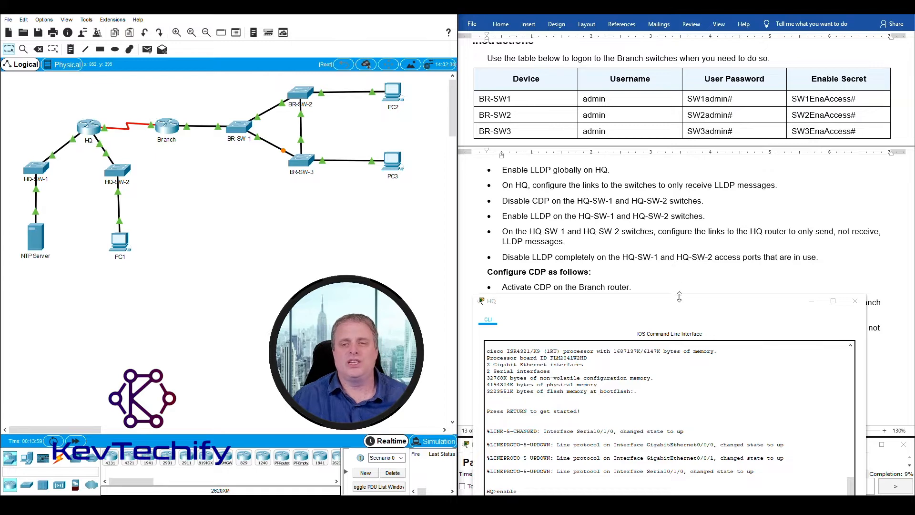
left_click_drag(683, 303, 681, 194)
left_click(180, 170)
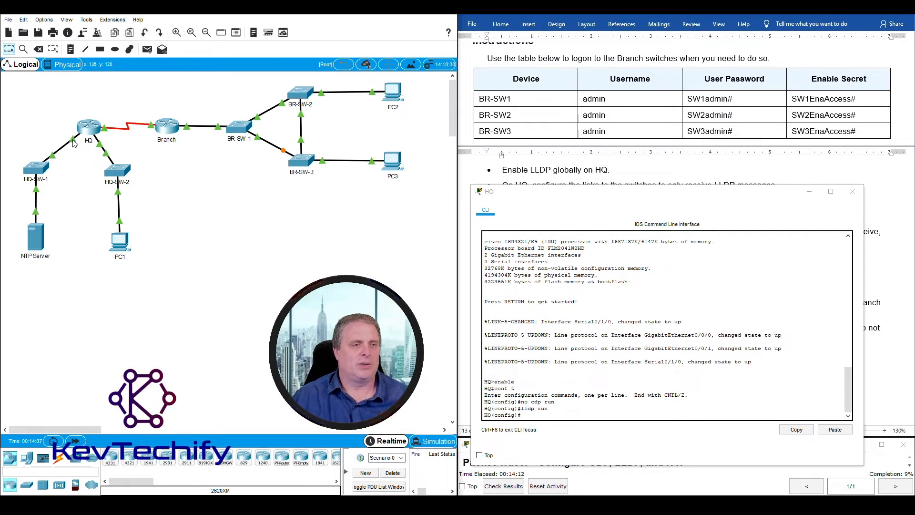
mouse_move(75, 147)
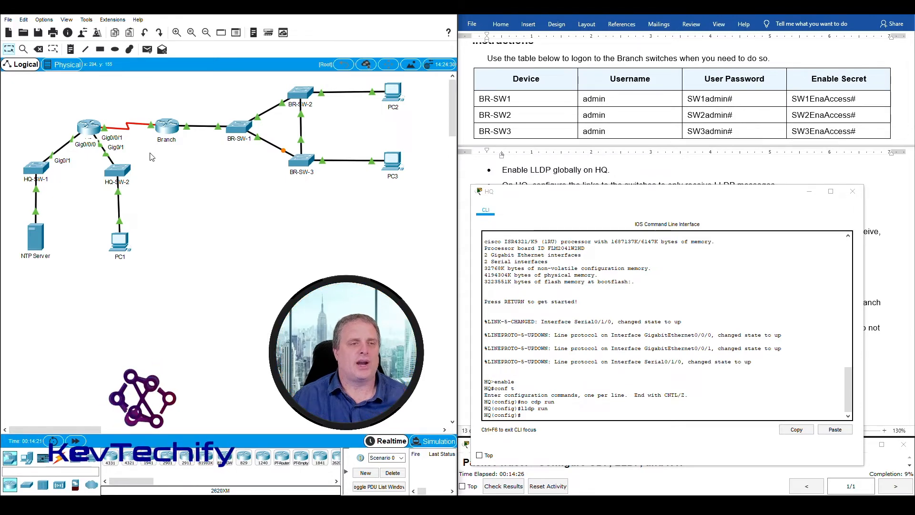
left_click_drag(646, 197, 220, 37)
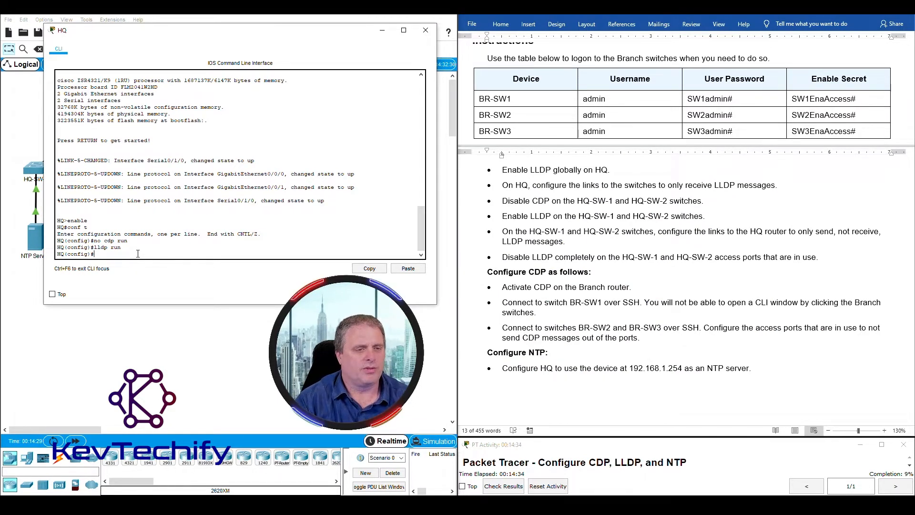
- Stop LLDP transmit on HQ g0/0/0 and g0/0/1, and apply lldp receive on g0/0/1
type("int")
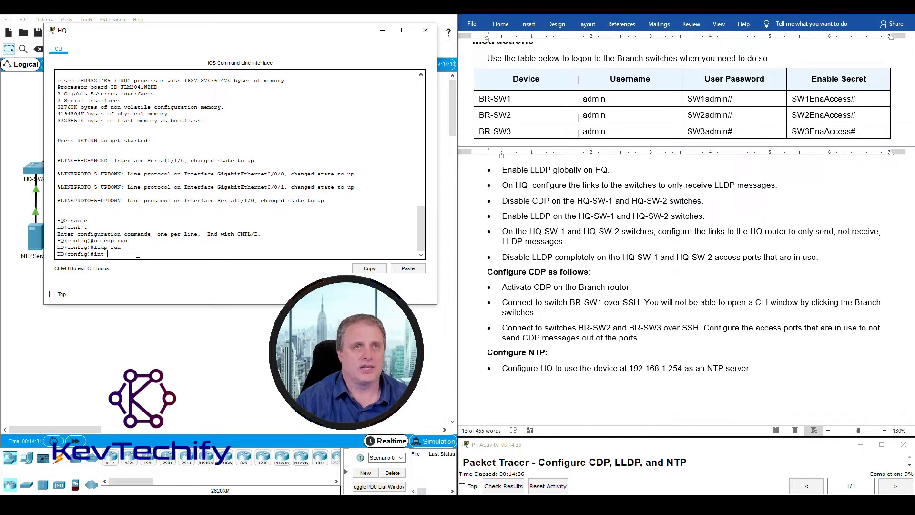
type(" g0/0/0")
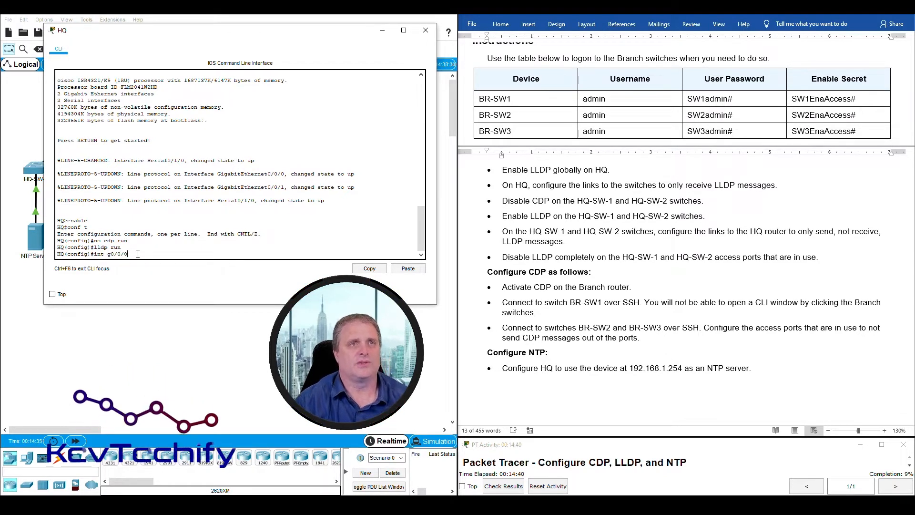
key("Return")
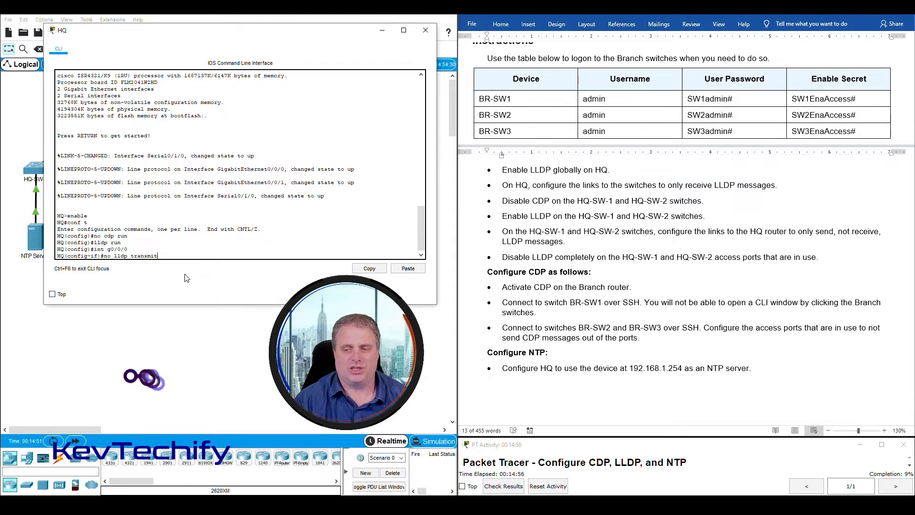
key("Return")
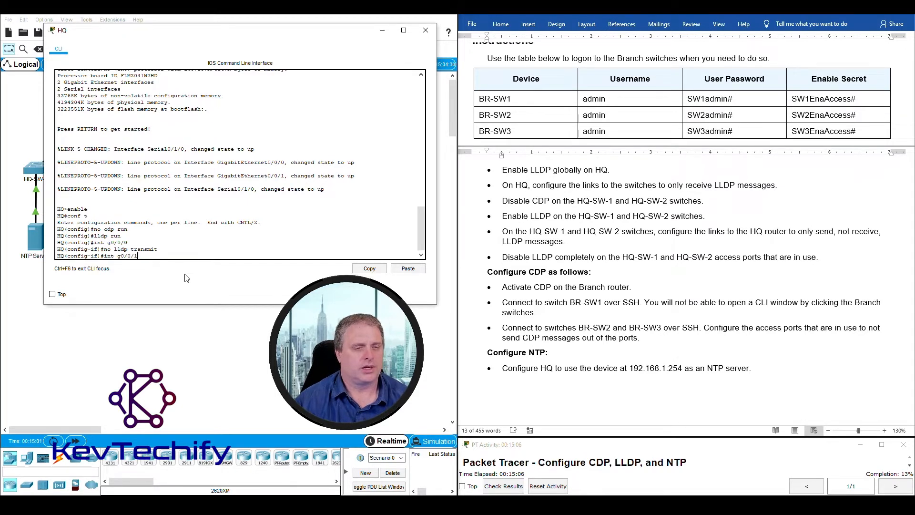
key("Return")
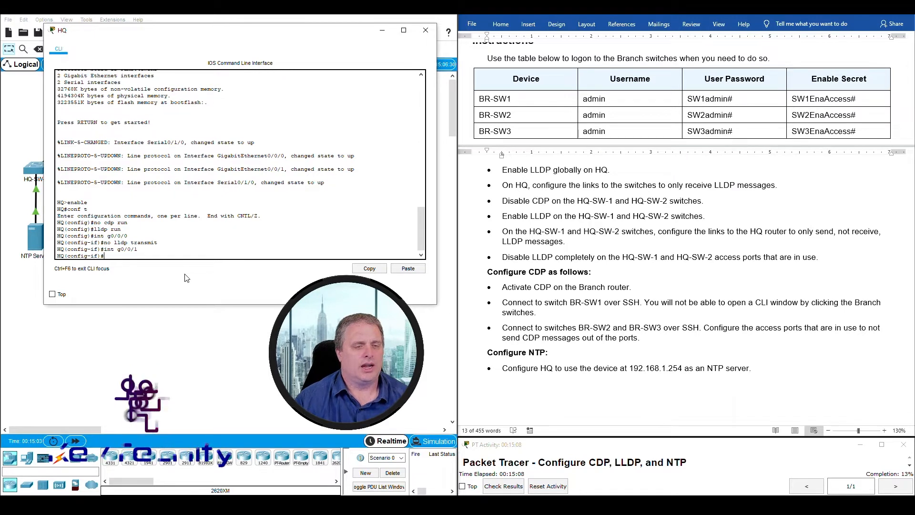
type("no")
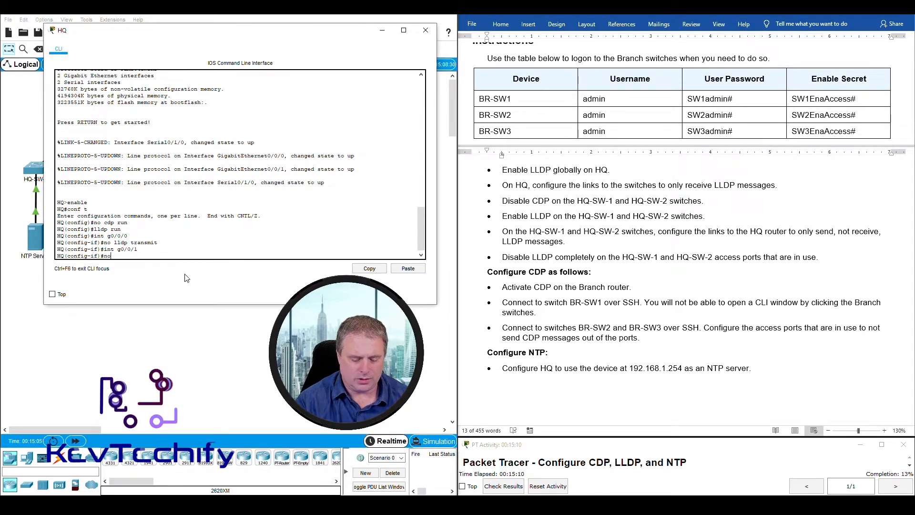
type(" lldp transmit")
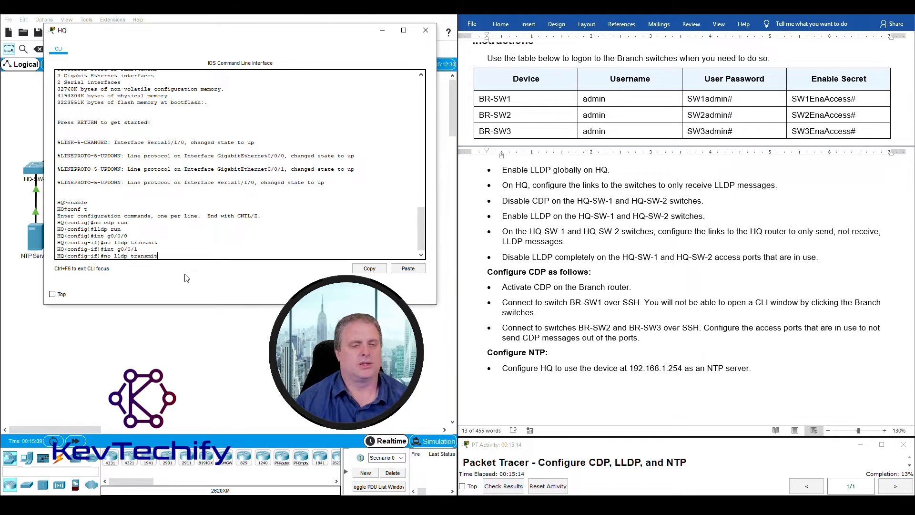
key("Return")
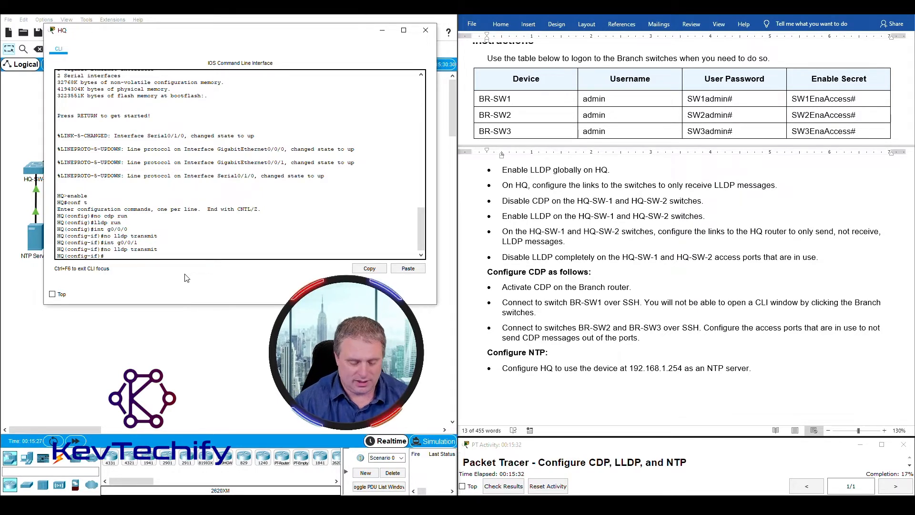
type("lldp receive")
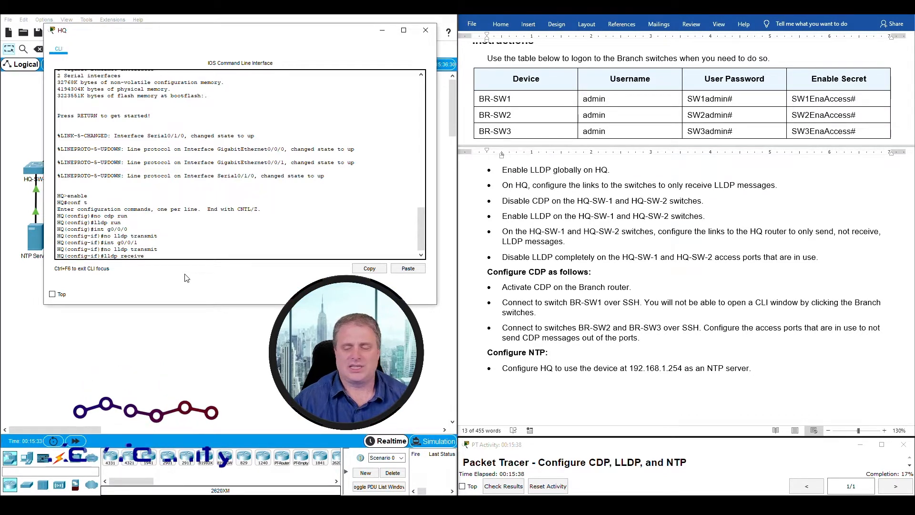
key("Return")
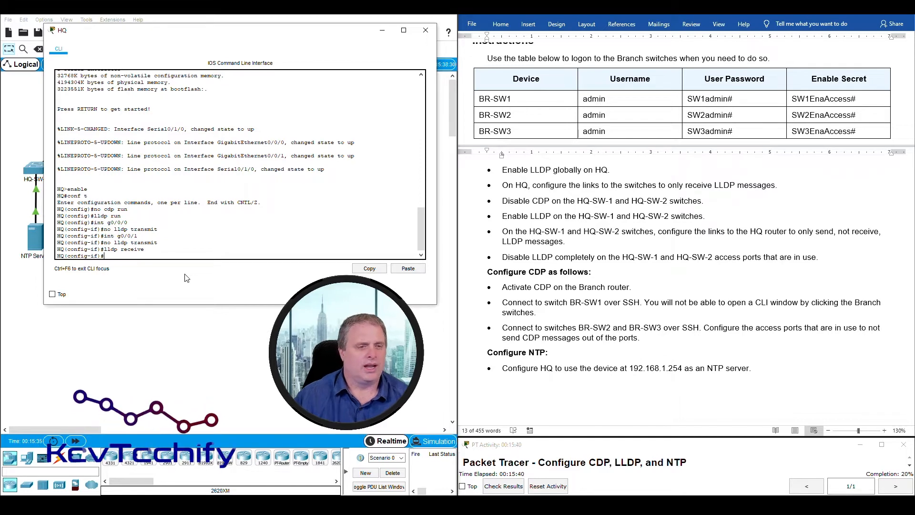
- Re-enter int g0/0/0 and apply lldp receive there
type("int g0")
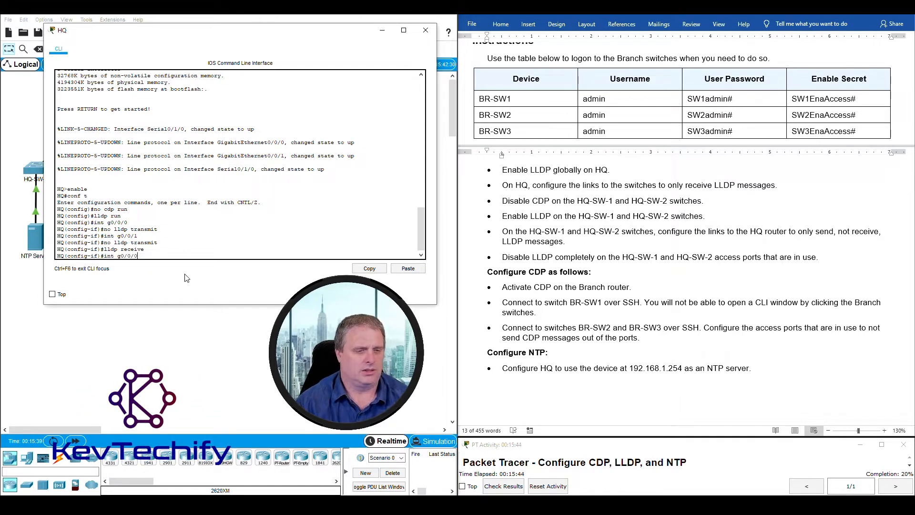
type("/0/0")
key("Return")
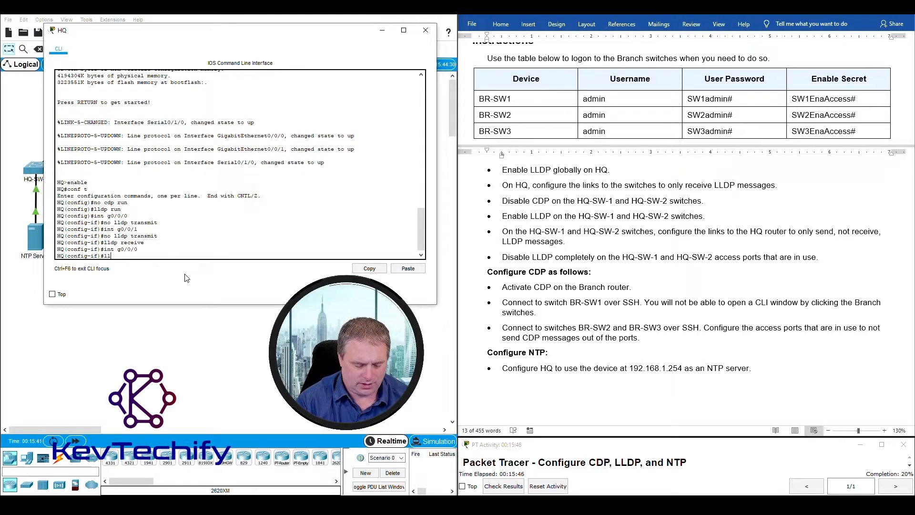
type("lldp recei")
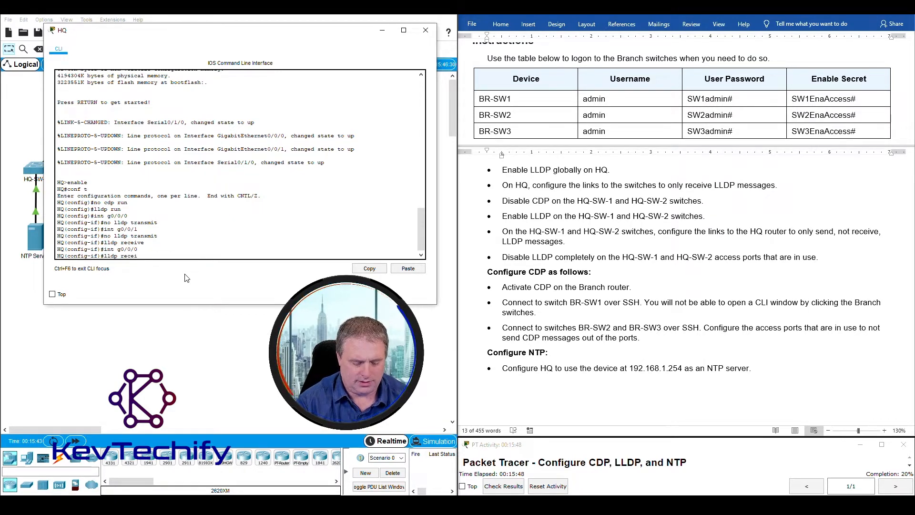
type("ve")
key("Return")
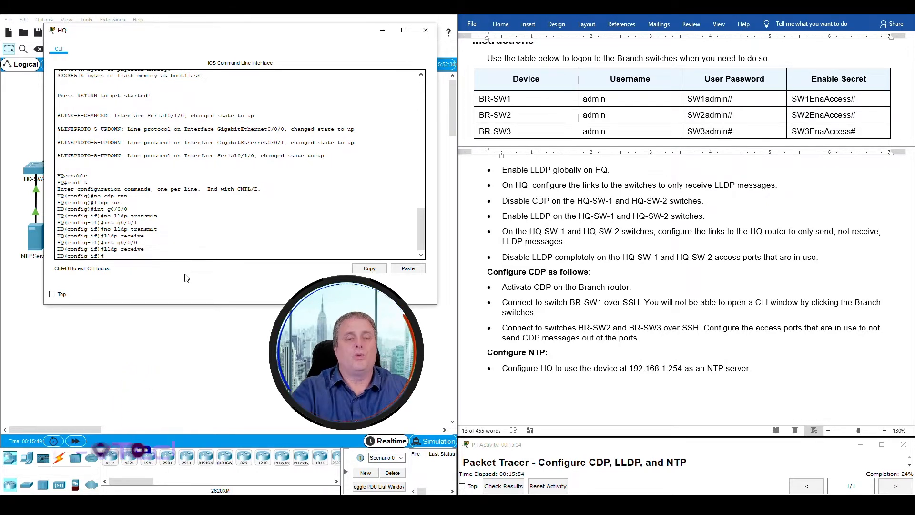
left_click_drag(299, 33, 656, 36)
- Mark the 'Disable CDP on the HQ-SW-1 and HQ-SW-2' instruction, then open HQ-SW-1's console
left_click_drag(173, 182, 11, 158)
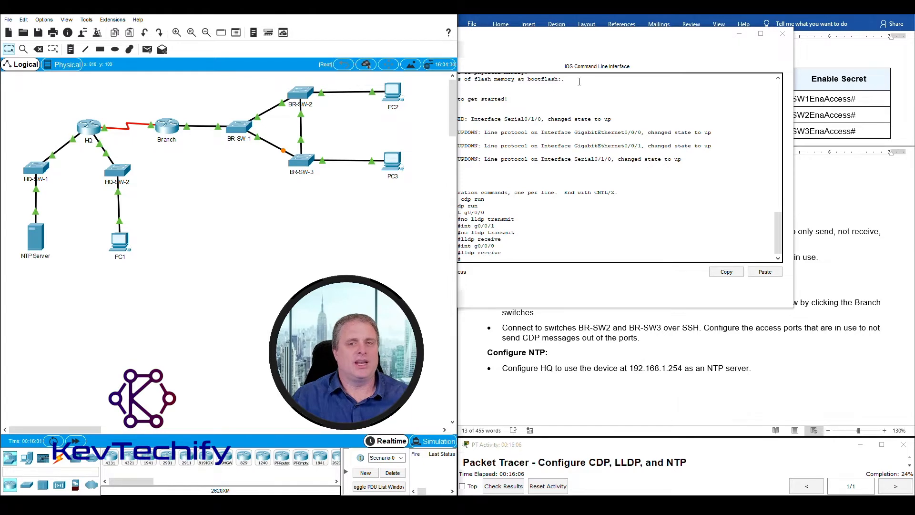
left_click_drag(616, 40, 251, 28)
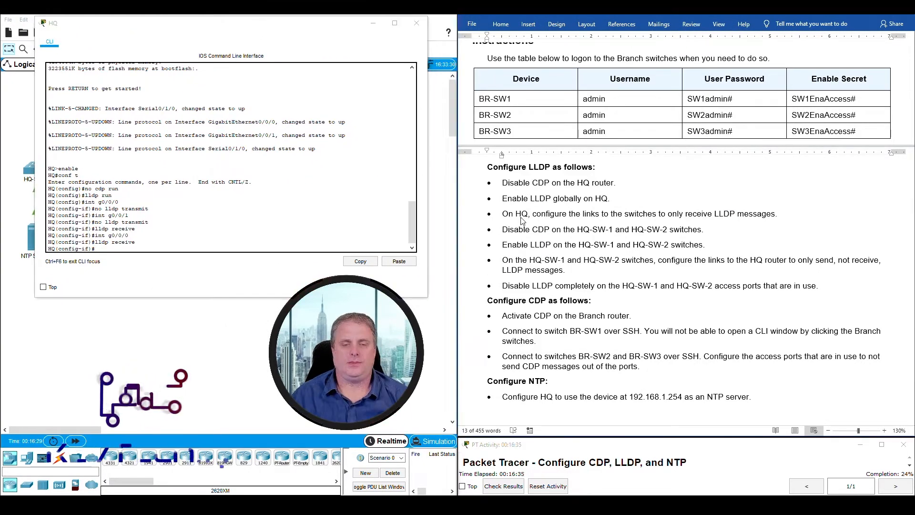
triple_click(510, 214)
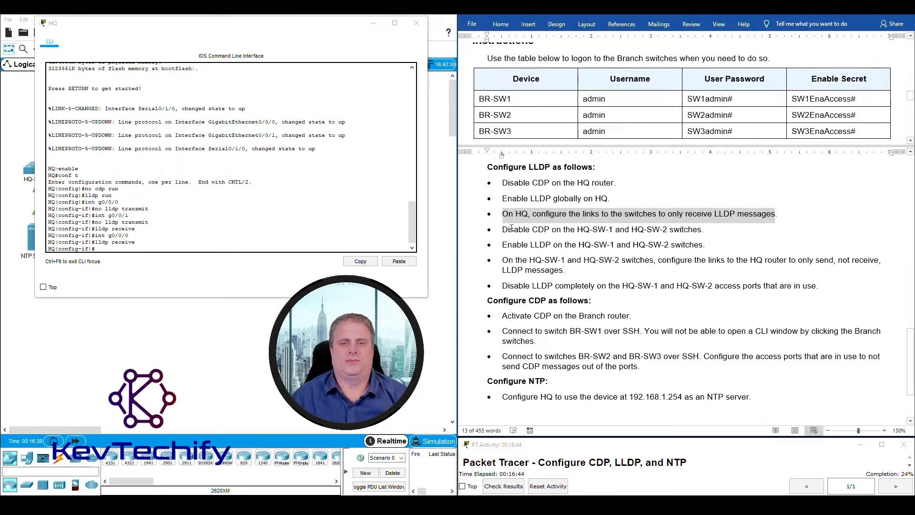
left_click(501, 231)
left_click_drag(502, 231, 674, 226)
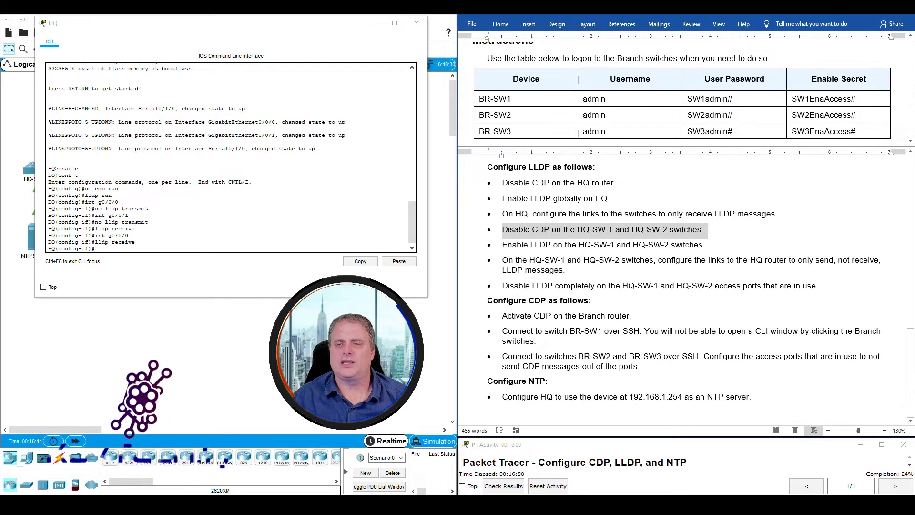
left_click(373, 26)
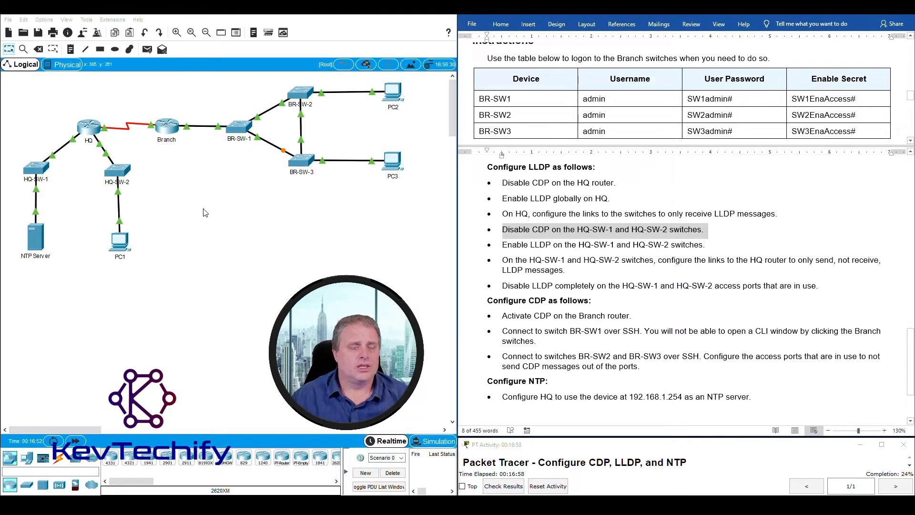
left_click(38, 168)
- Move and widen the HQ-SW-1 console and enter privileged mode with en
left_click_drag(423, 110, 140, 12)
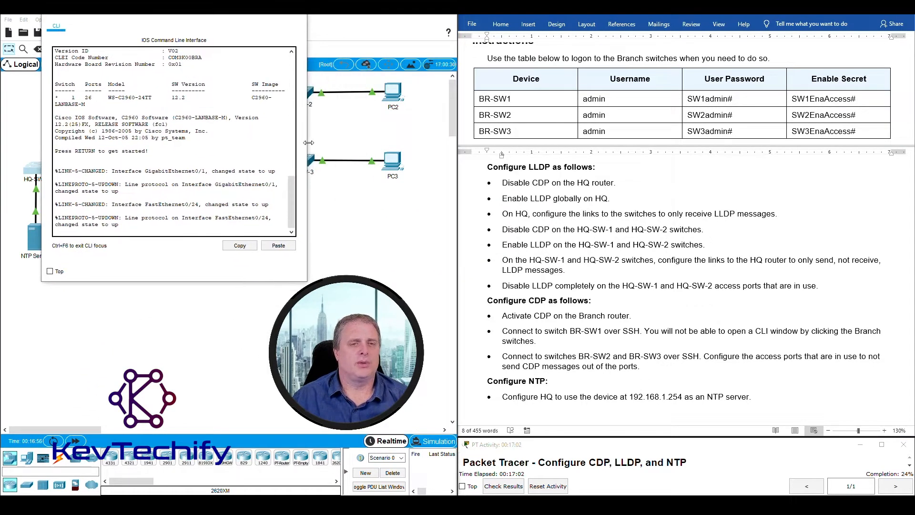
left_click_drag(309, 142, 465, 133)
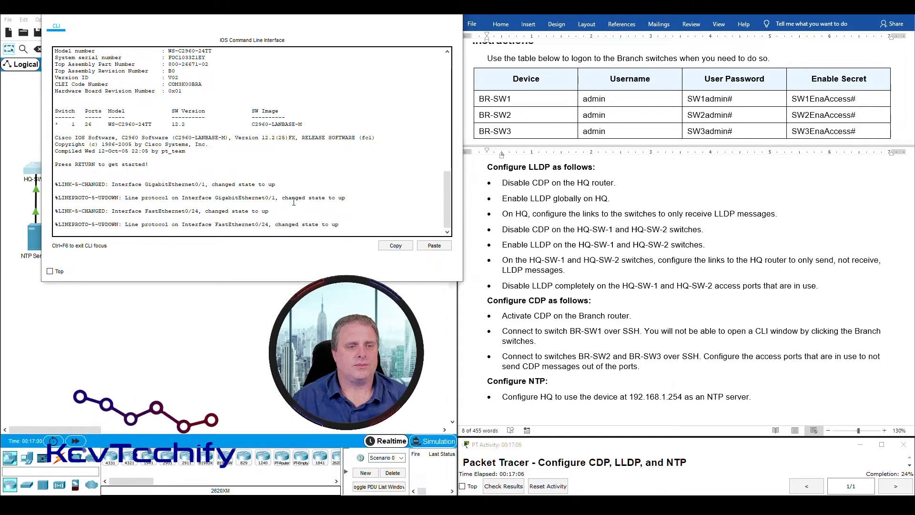
key("Return")
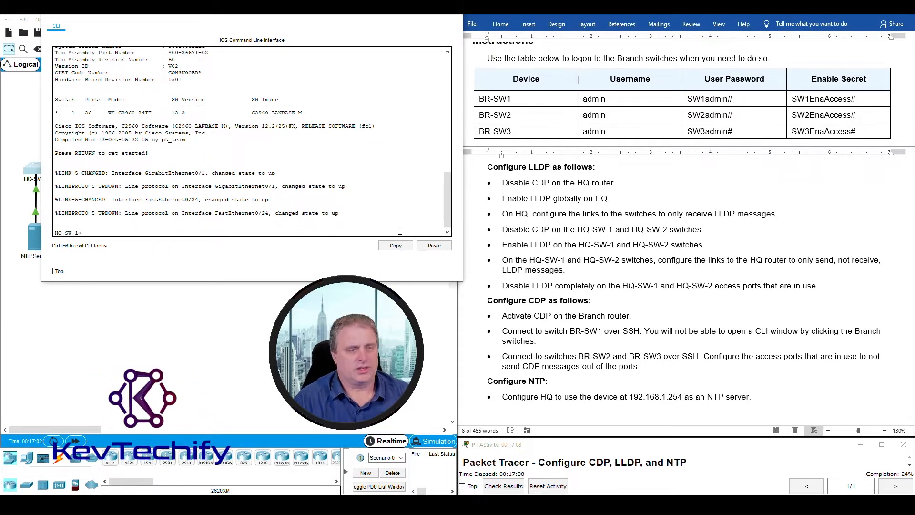
key("Return")
key("Return")
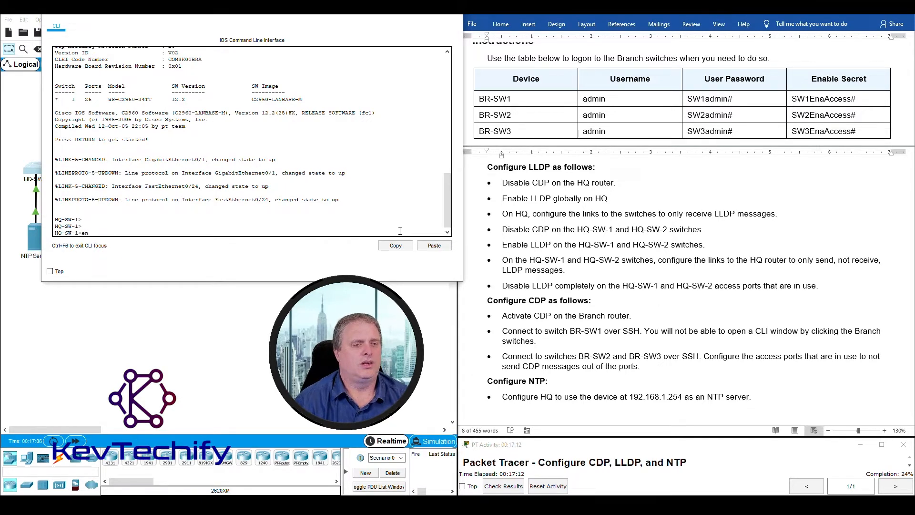
type("en")
key("Return")
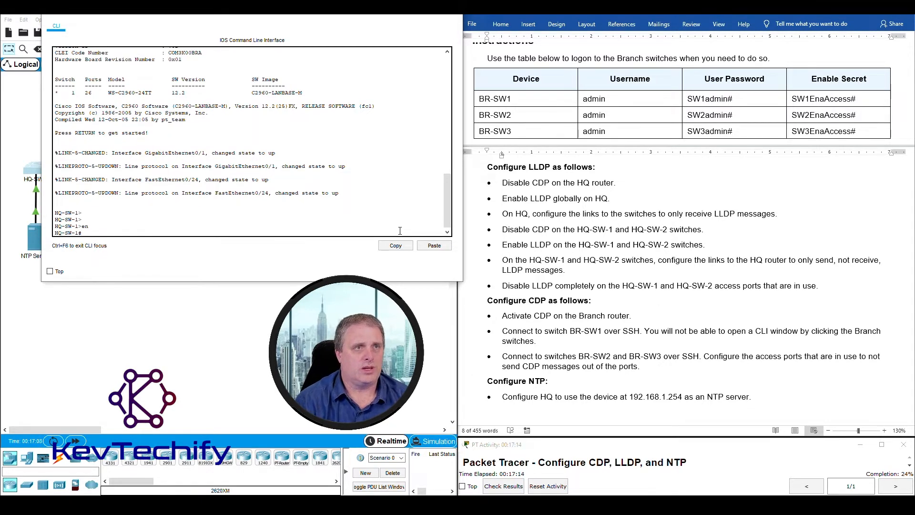
- Disable CDP globally on HQ-SW-1 with conf t and no cdp run
type("conf ")
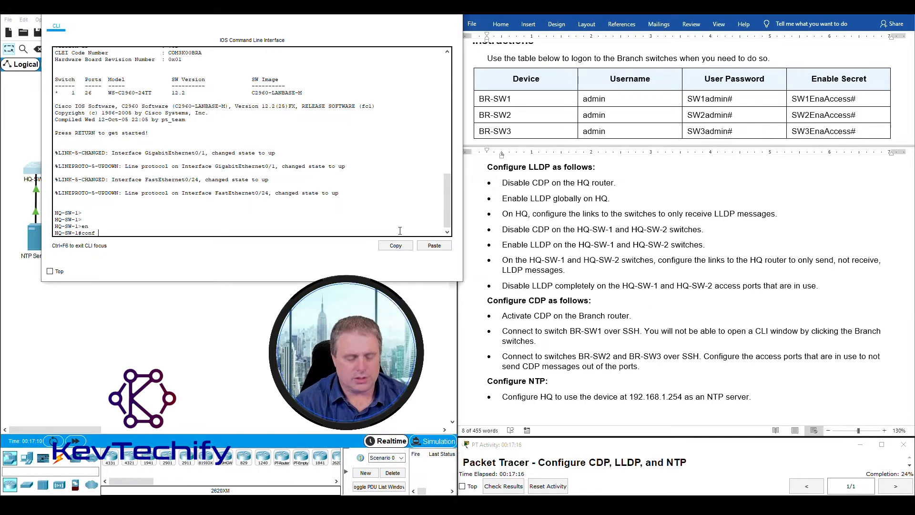
type("t")
key("Return")
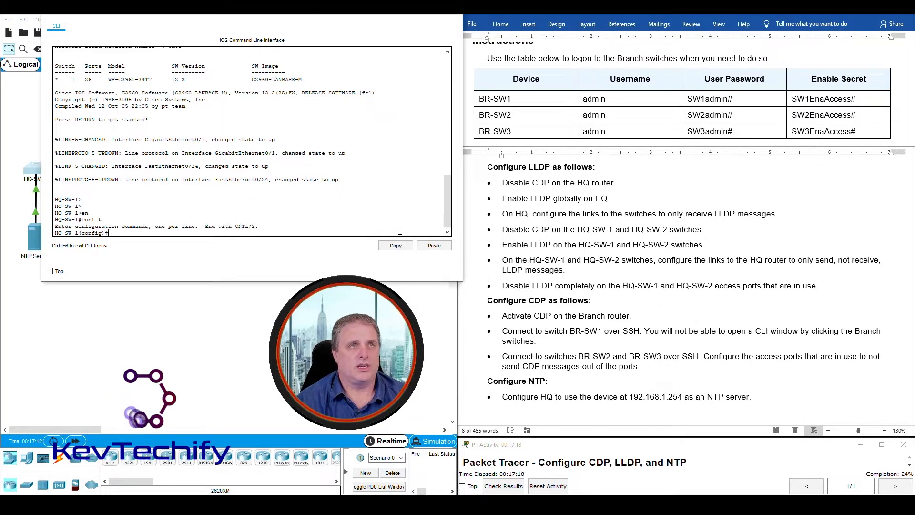
key("Return")
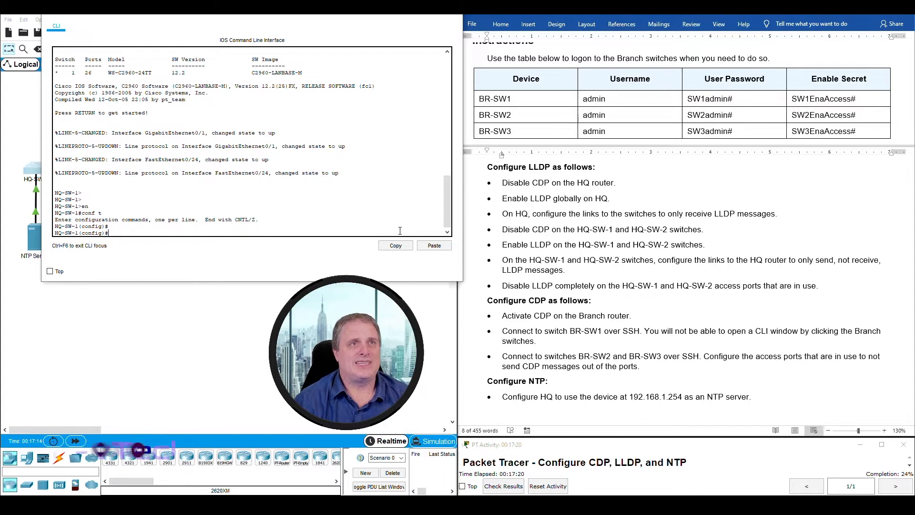
type("no cdp")
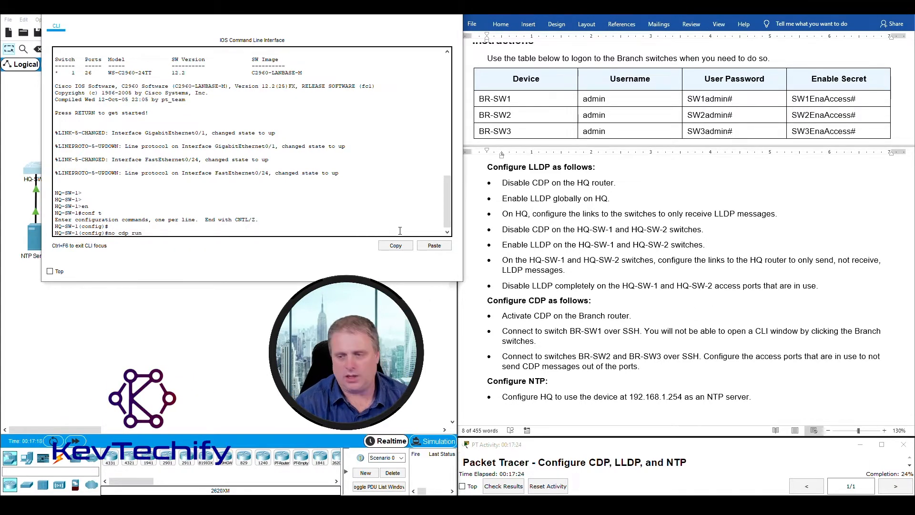
type(" run")
key("Return")
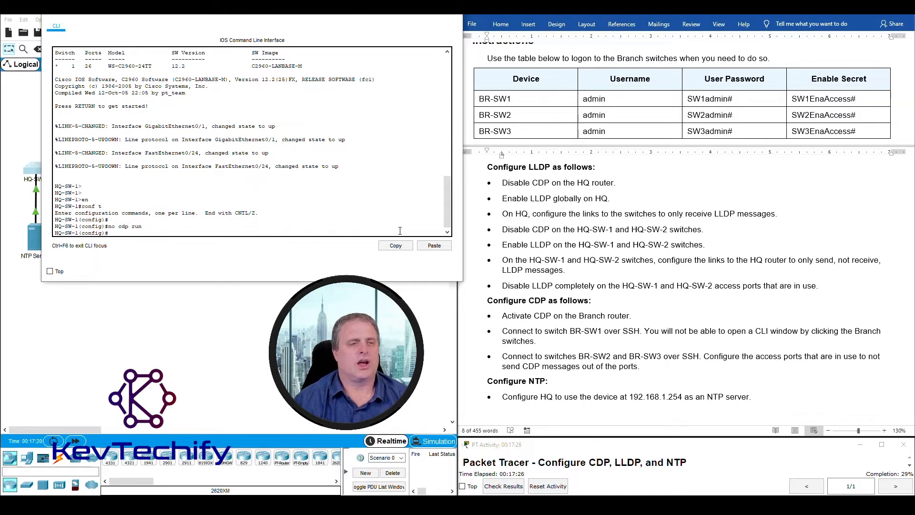
- Close HQ-SW-1's console and open HQ-SW-2's console in the upper left
left_click(407, 14)
left_click(117, 175)
left_click_drag(498, 112, 201, 15)
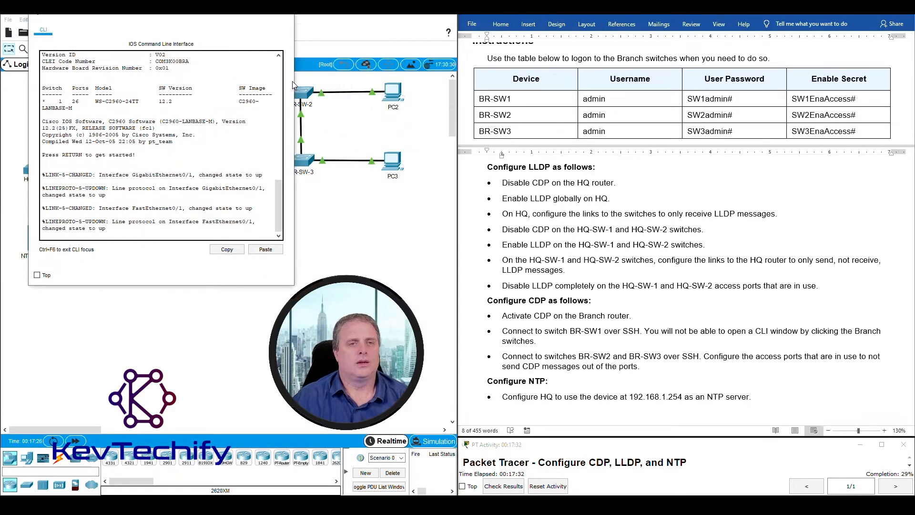
- On HQ-SW-2, run enable, conf t and no cdp run
left_click_drag(293, 81, 443, 82)
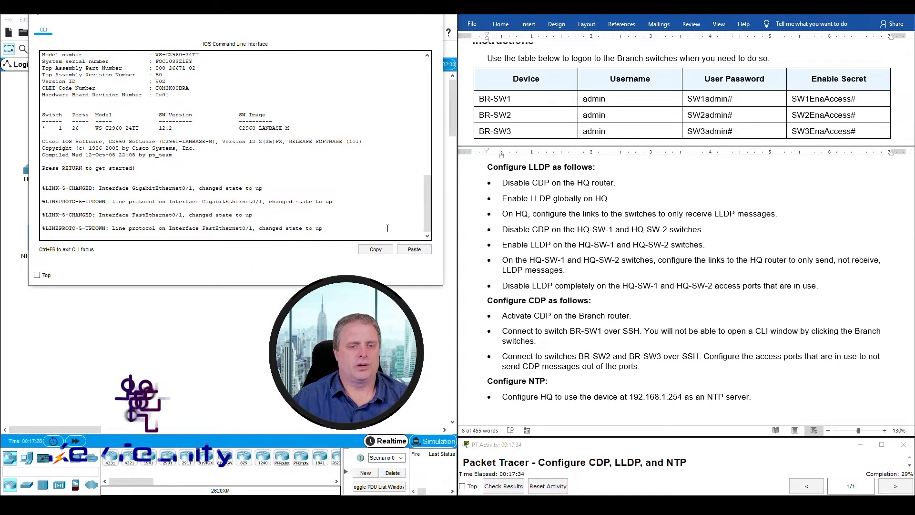
key("Return")
key("Return")
key("Return")
key("Return")
type("e")
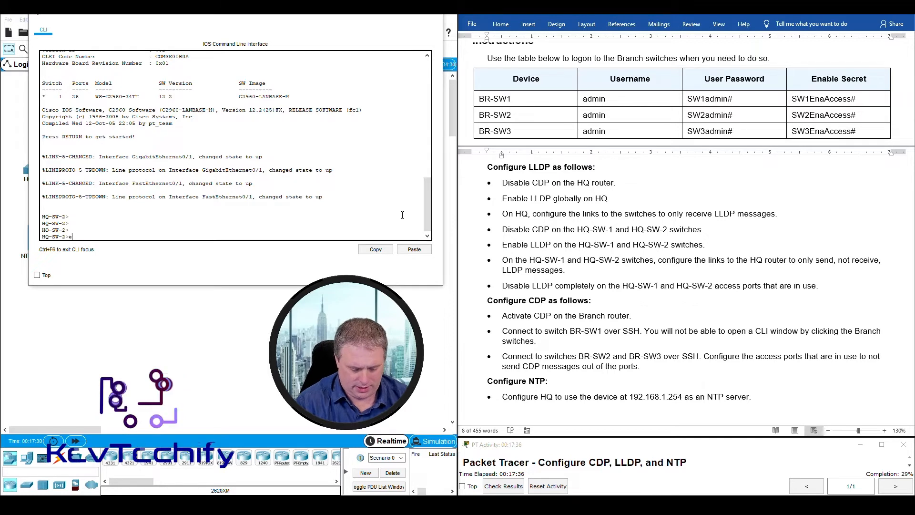
type("nable")
key("Return")
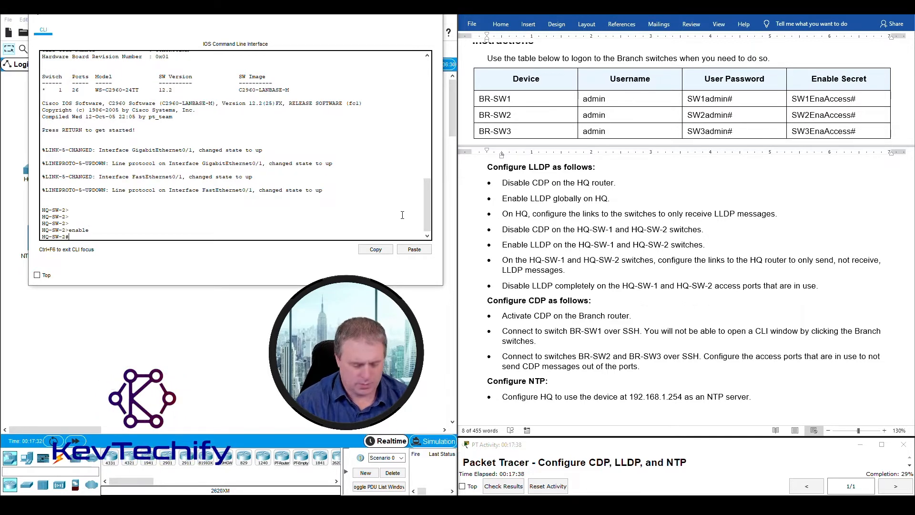
type("conf t")
key("Return")
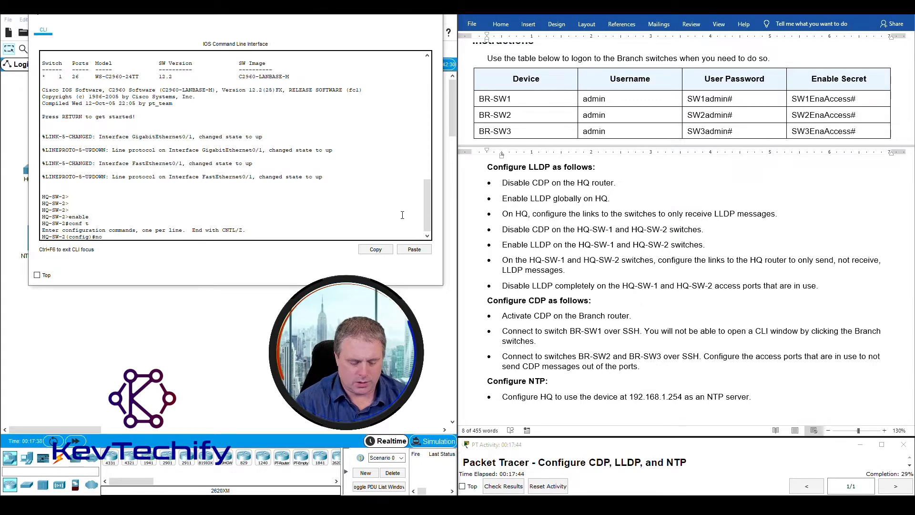
type("no cdp r")
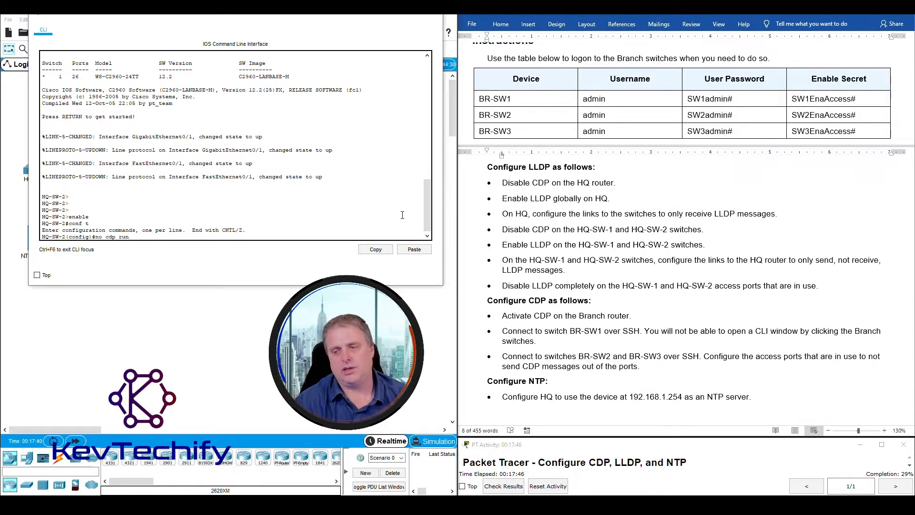
type("un")
key("Return")
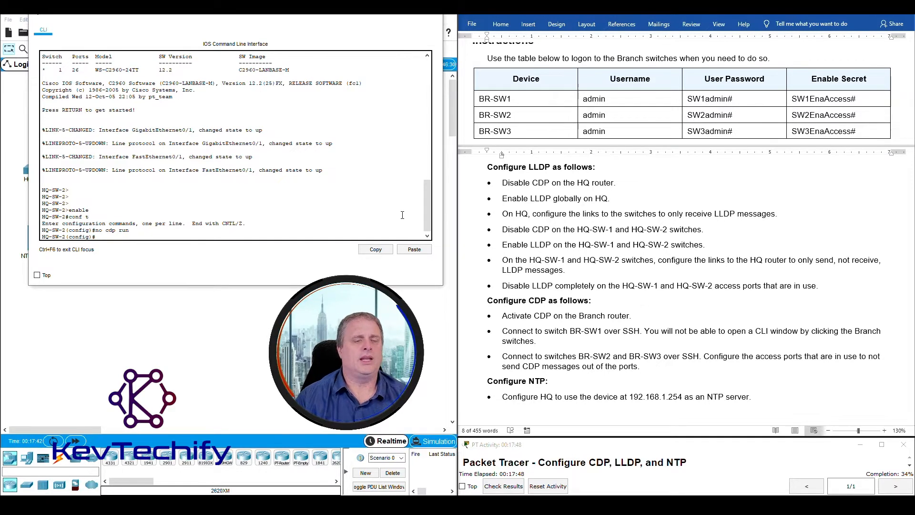
- Mark the completed Disable CDP instruction and the next Enable LLDP instruction
triple_click(591, 229)
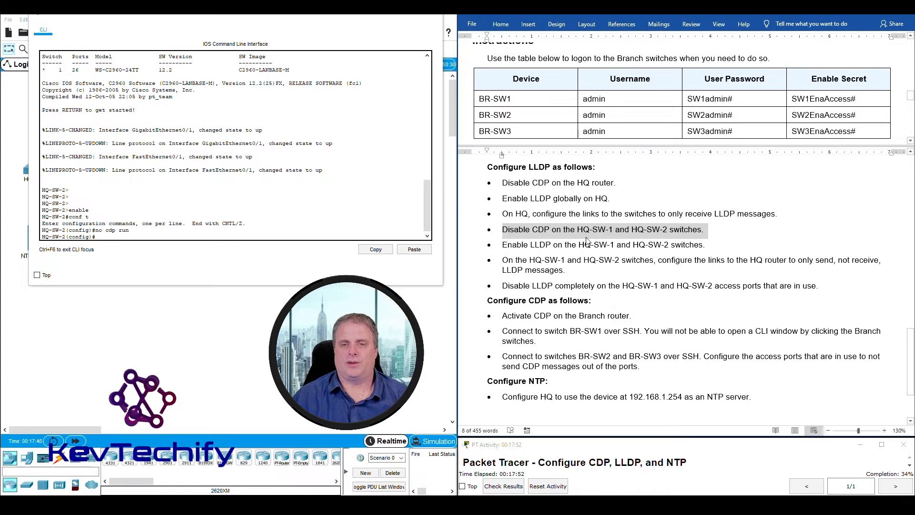
left_click(503, 245)
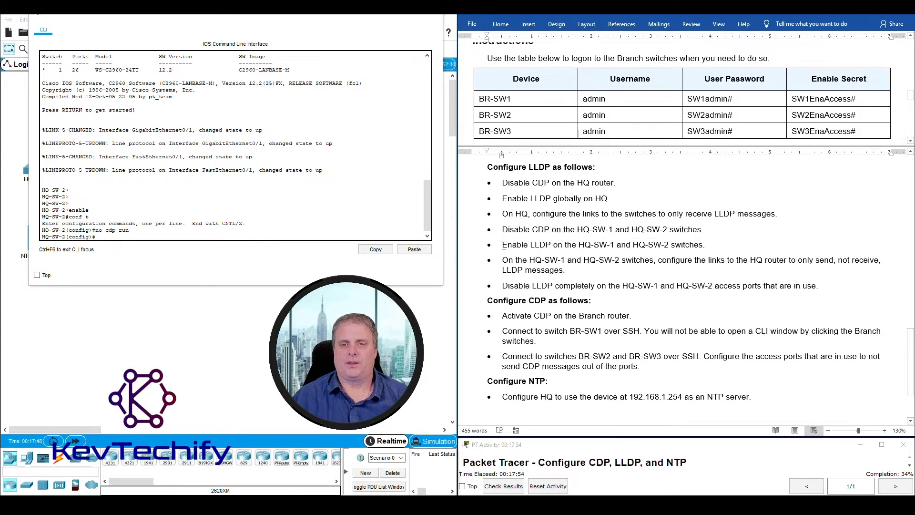
left_click_drag(522, 244, 622, 245)
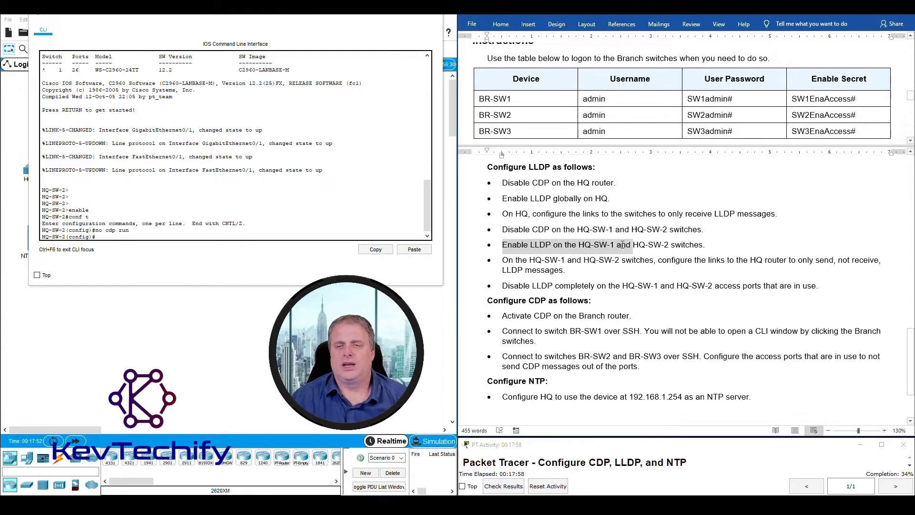
- Run lldp run in global config on HQ-SW-1, then on HQ-SW-2
left_click_drag(637, 246, 688, 244)
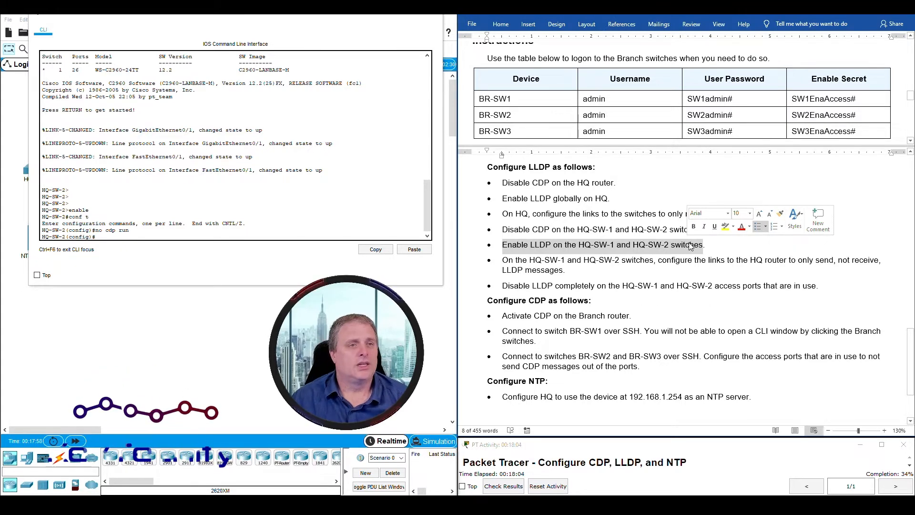
left_click(390, 17)
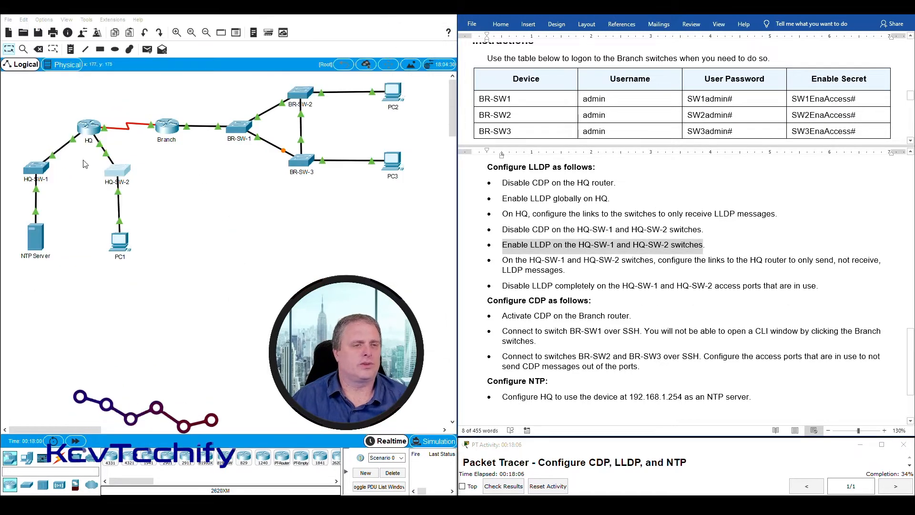
left_click(38, 168)
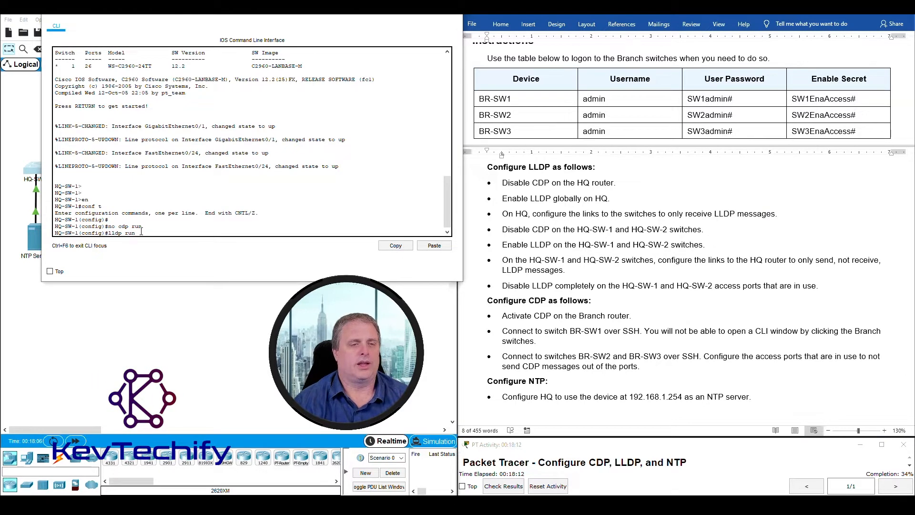
key("Return")
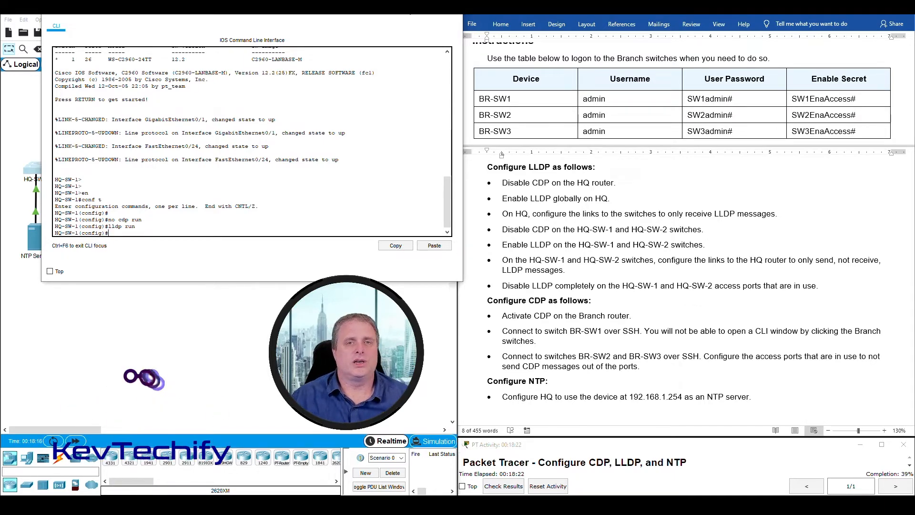
left_click(408, 8)
left_click(122, 177)
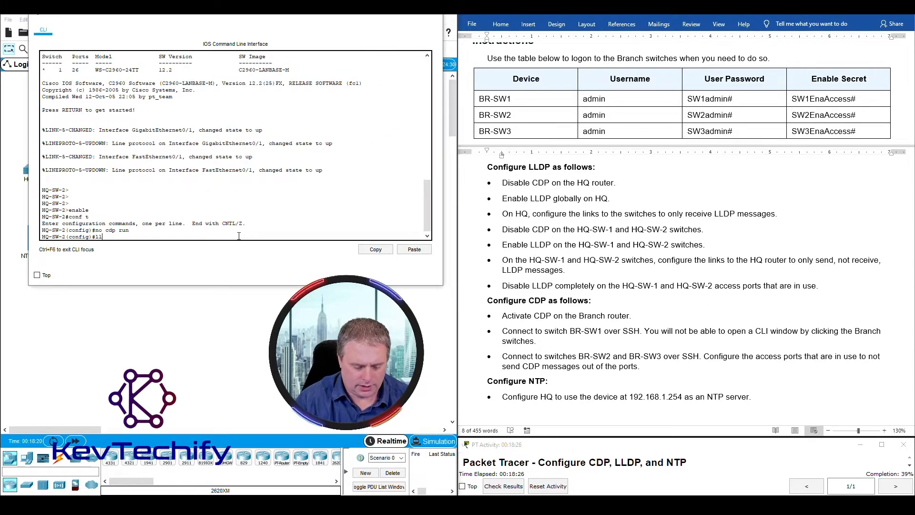
key("Return")
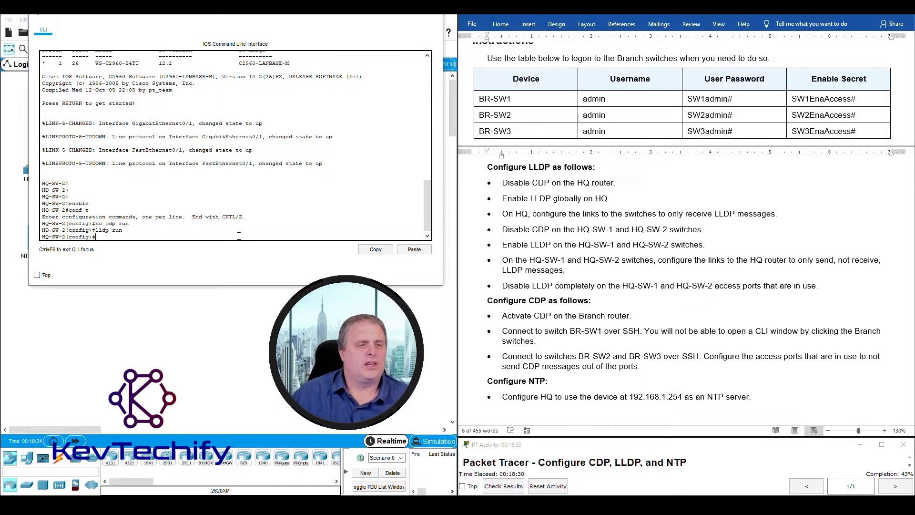
triple_click(680, 243)
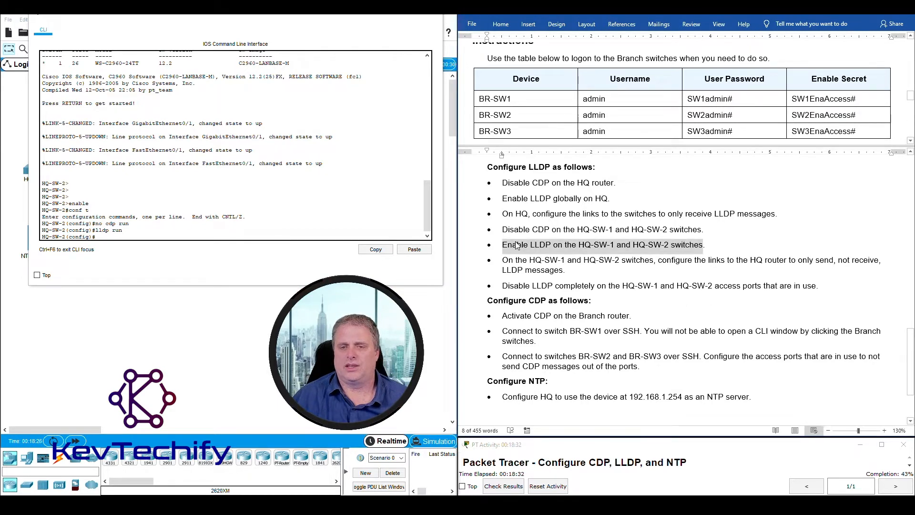
left_click(505, 261)
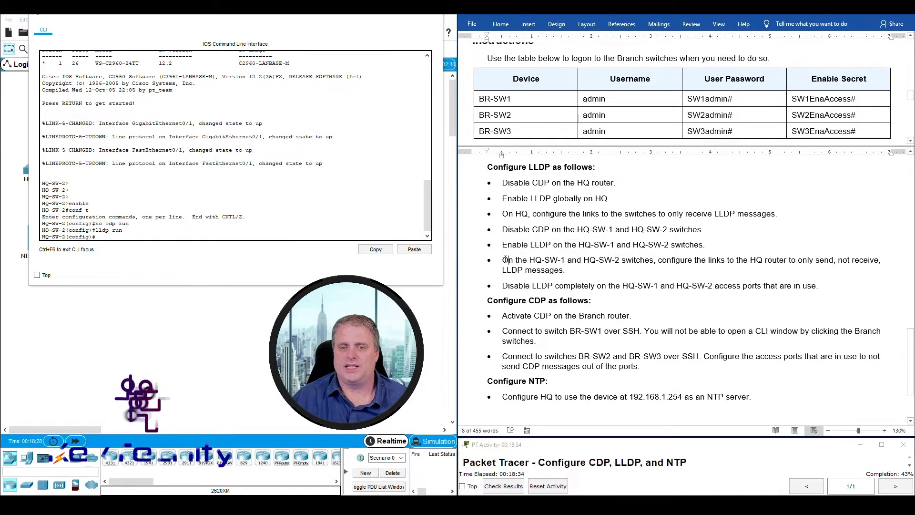
- Select the HQ router and both HQ switches in the topology to trace their links
left_click_drag(504, 260, 578, 272)
left_click(446, 181)
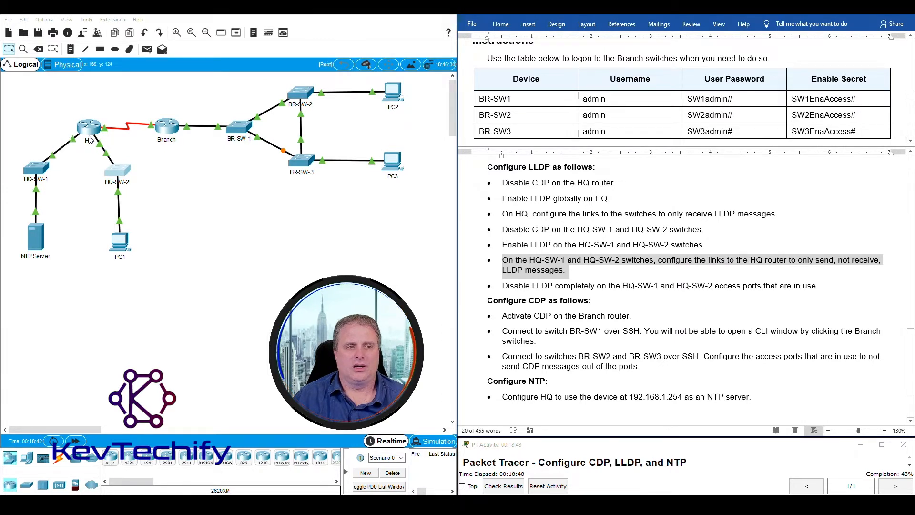
left_click_drag(59, 124, 101, 147)
left_click_drag(14, 153, 147, 177)
left_click_drag(51, 127, 115, 145)
left_click_drag(14, 162, 161, 185)
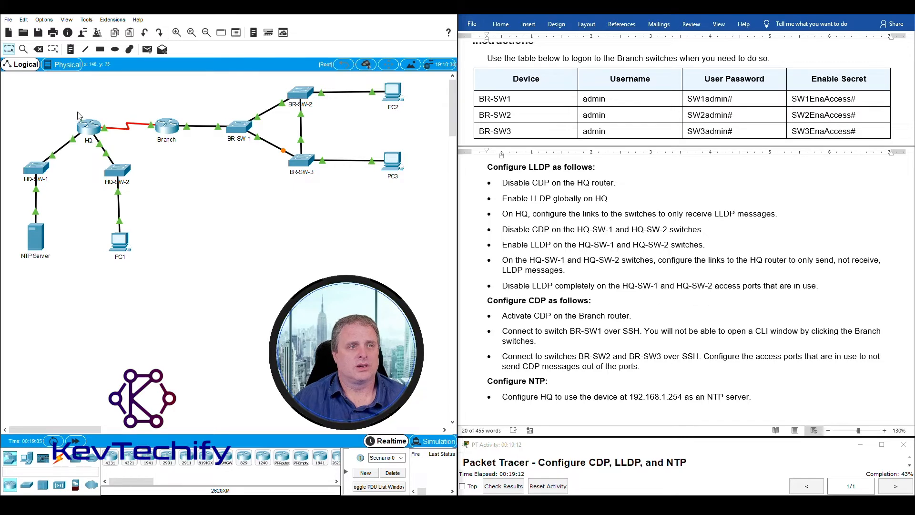
- Open HQ-SW-1's console and confirm its link to HQ uses port Gig0/1
left_click(36, 168)
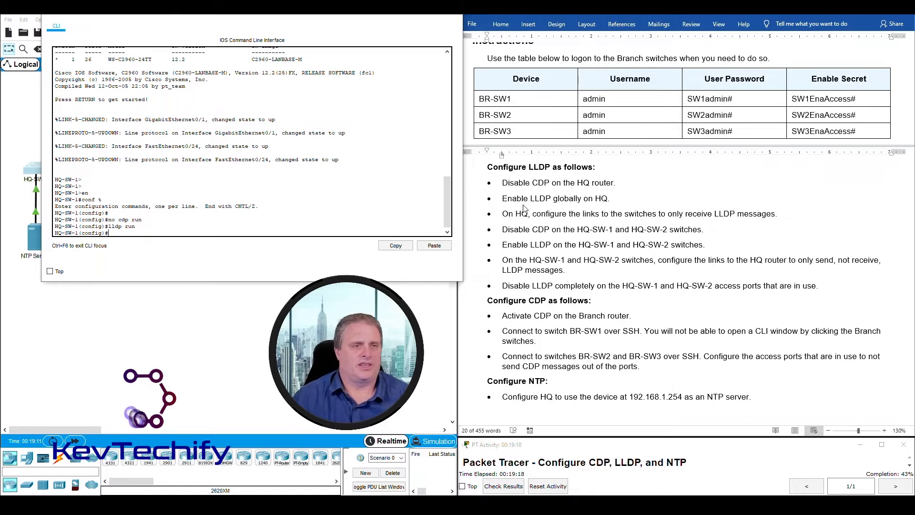
left_click_drag(292, 11, 660, 35)
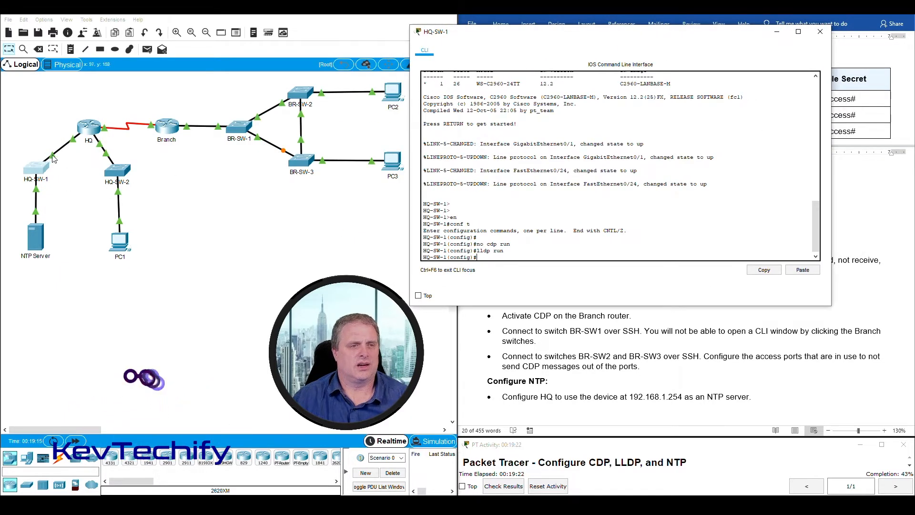
left_click(191, 169)
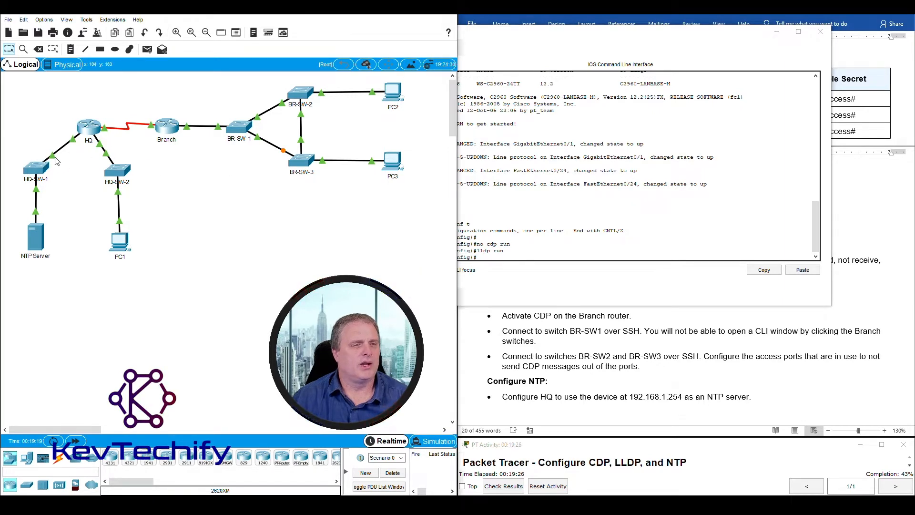
mouse_move(54, 161)
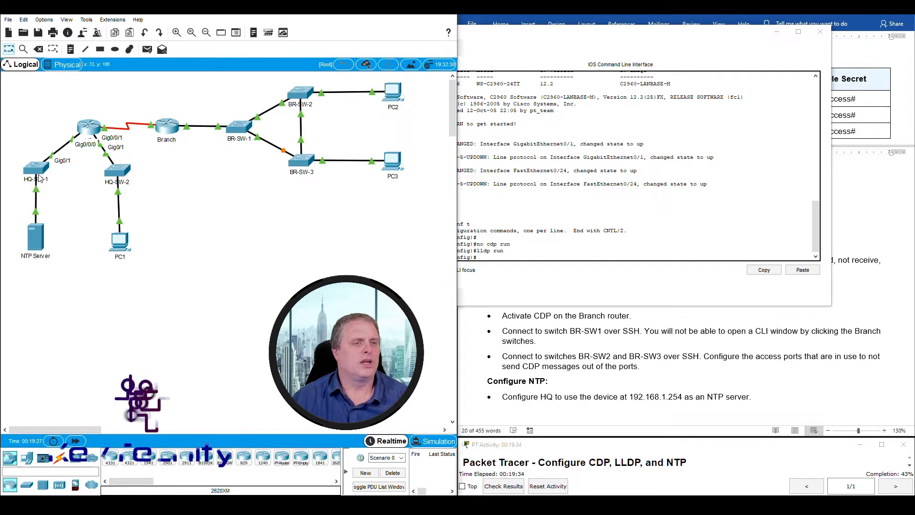
left_click_drag(660, 36, 280, 30)
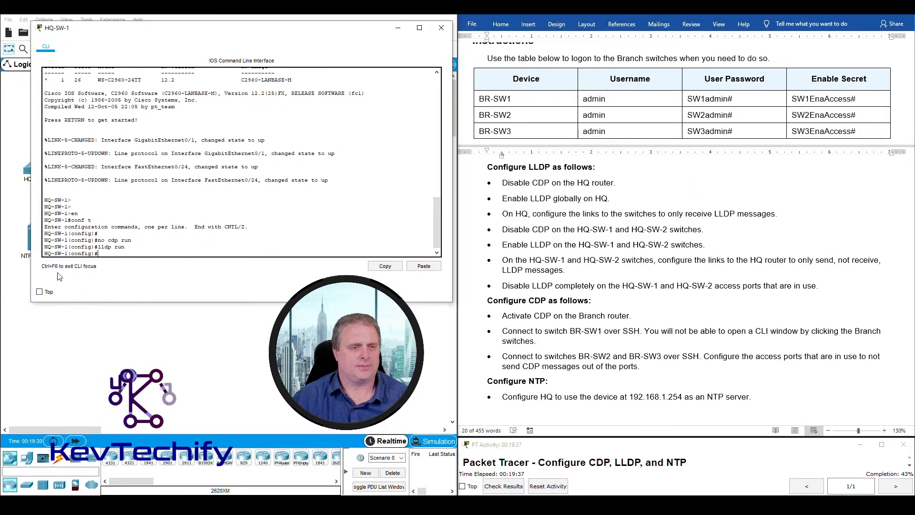
- Under int g0/1 on HQ-SW-1, apply 'no lldp receive' to block LLDP from the HQ router
left_click_drag(72, 253, 92, 253)
left_click(109, 253)
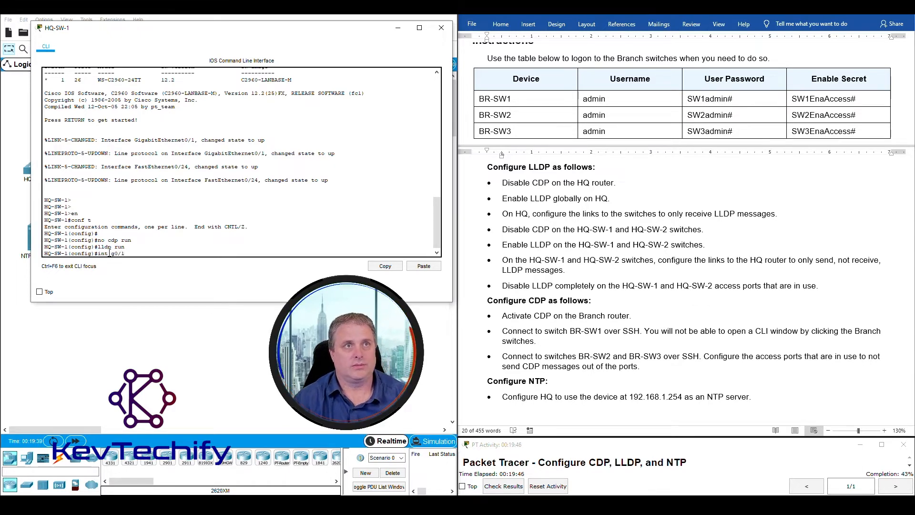
key("Return")
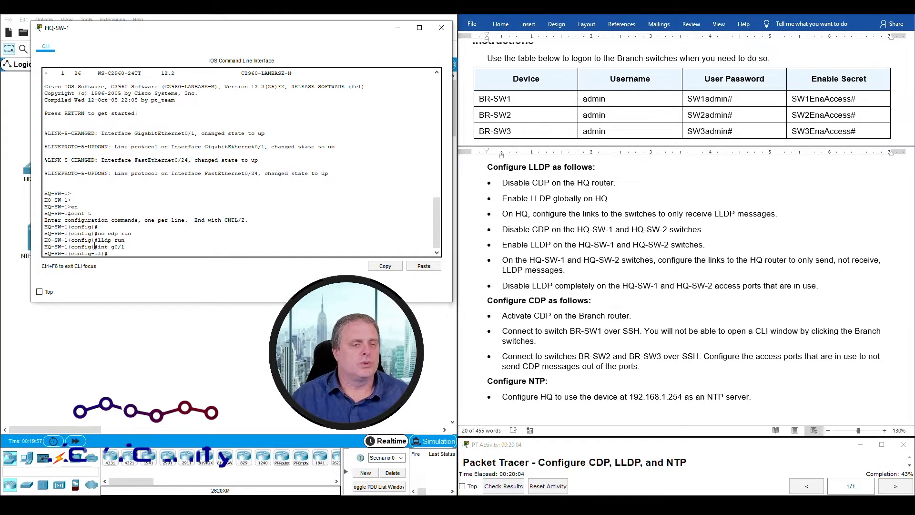
left_click_drag(97, 246, 124, 247)
left_click(123, 254)
type("lldp")
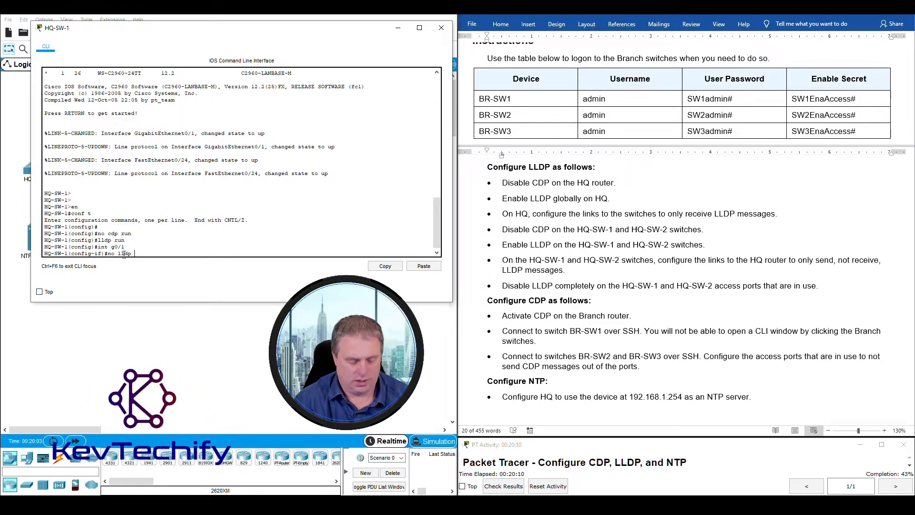
type(" rec")
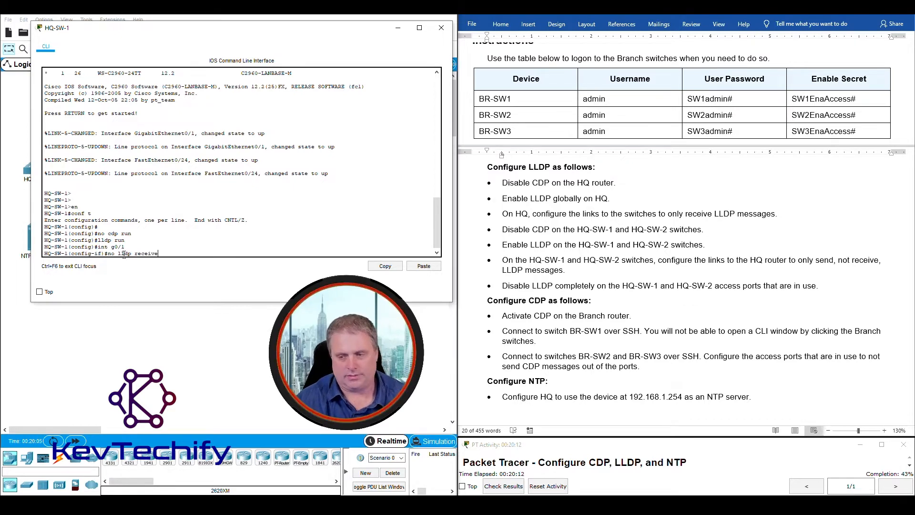
type("eive")
key("Return")
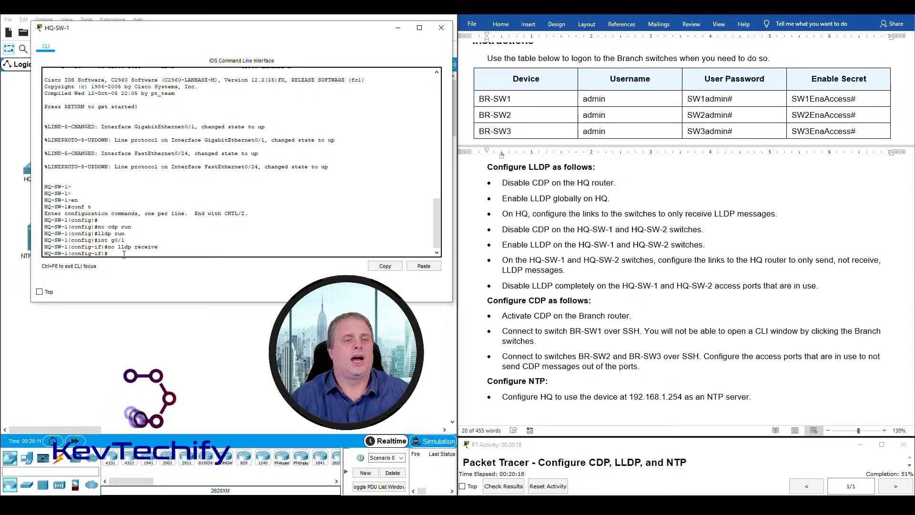
left_click(398, 29)
- Apply 'no lldp receive' under int g0/1 on HQ-SW-2
left_click(123, 172)
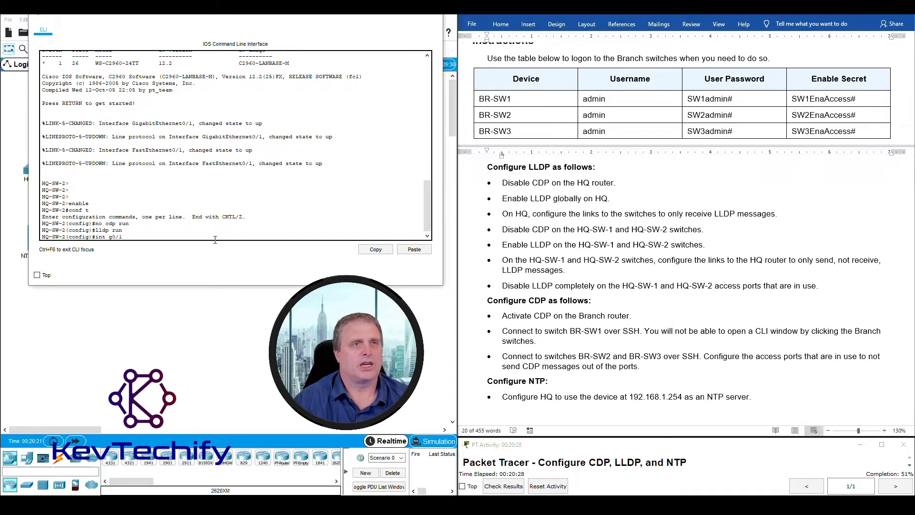
key("Return")
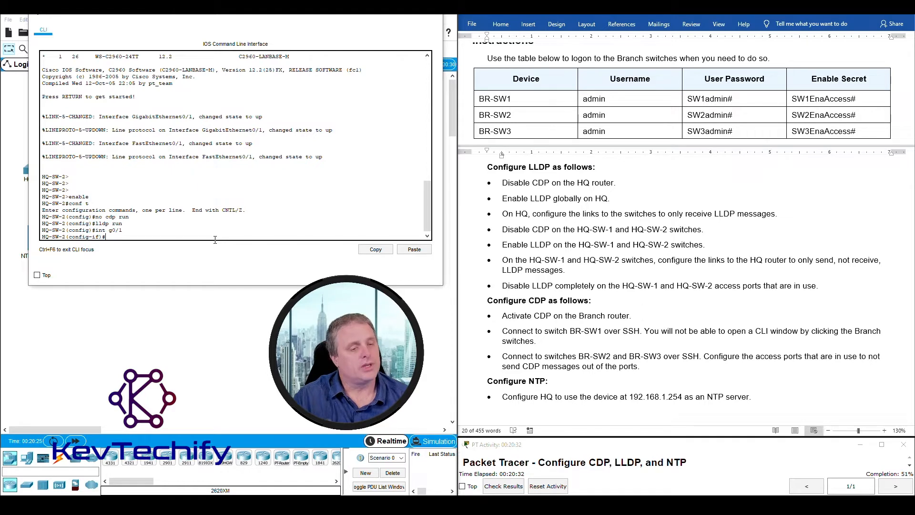
type("no ")
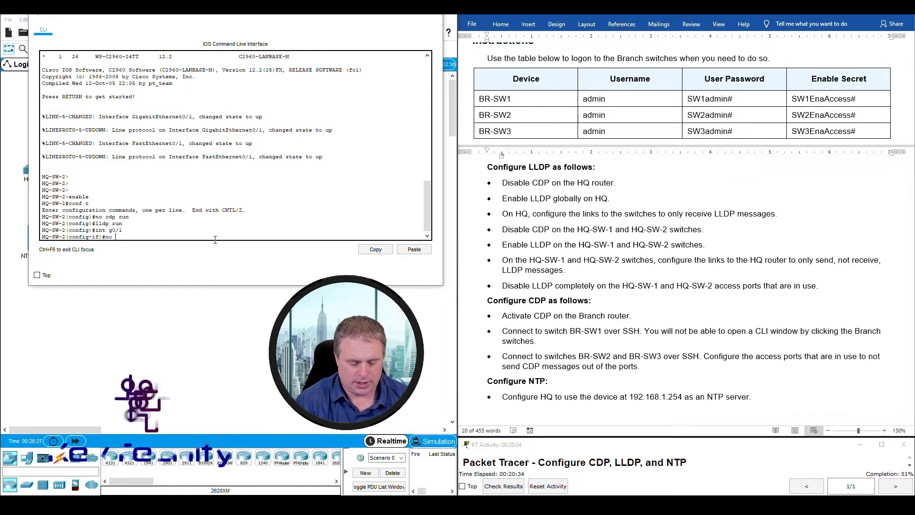
type("lldp rece")
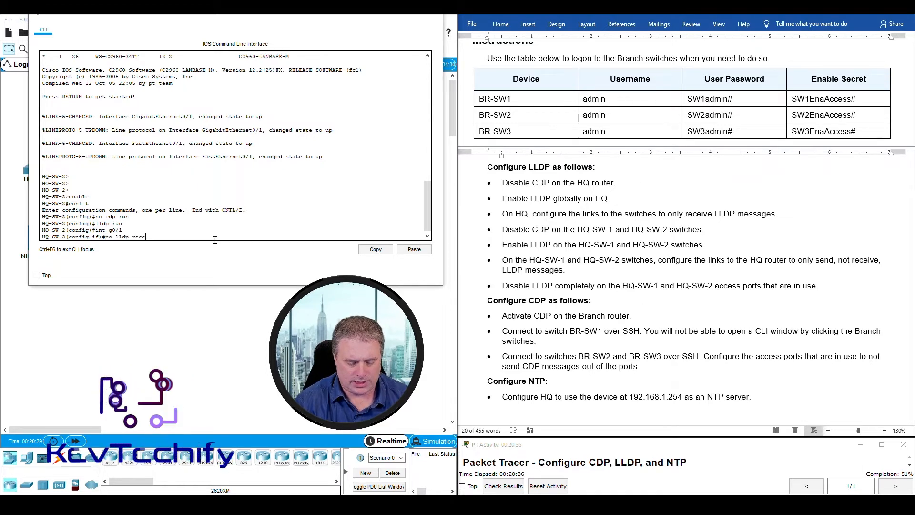
type("ive")
key("Return")
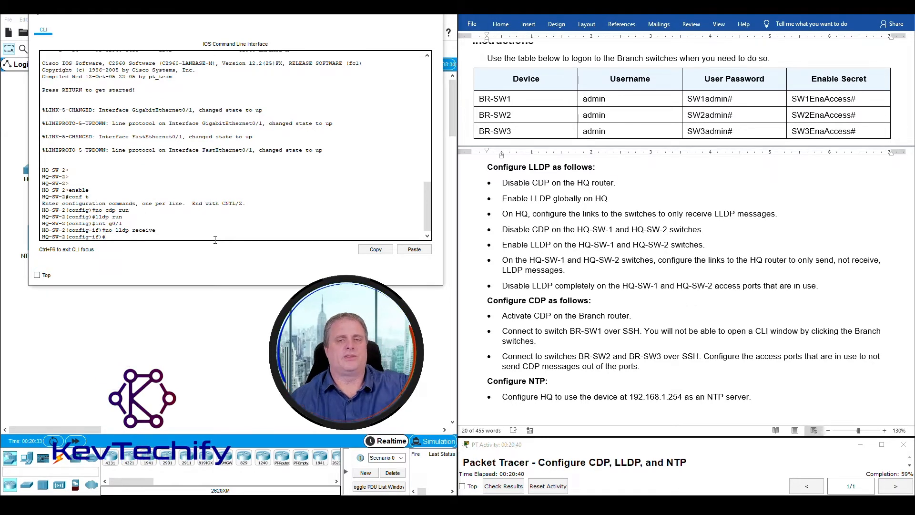
triple_click(520, 267)
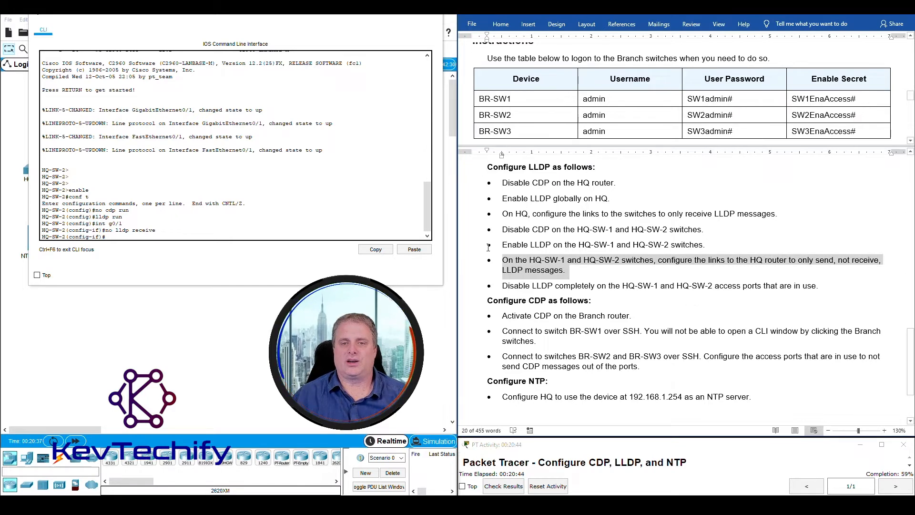
left_click(503, 286)
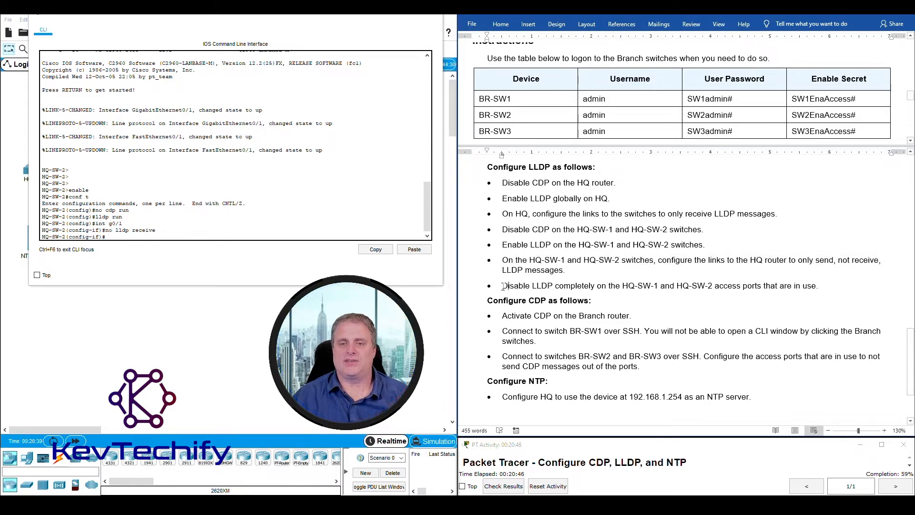
- Minimize the HQ-SW-2 console and read the access port labels Fa0/24 and Fa0/1 on the topology
triple_click(533, 285)
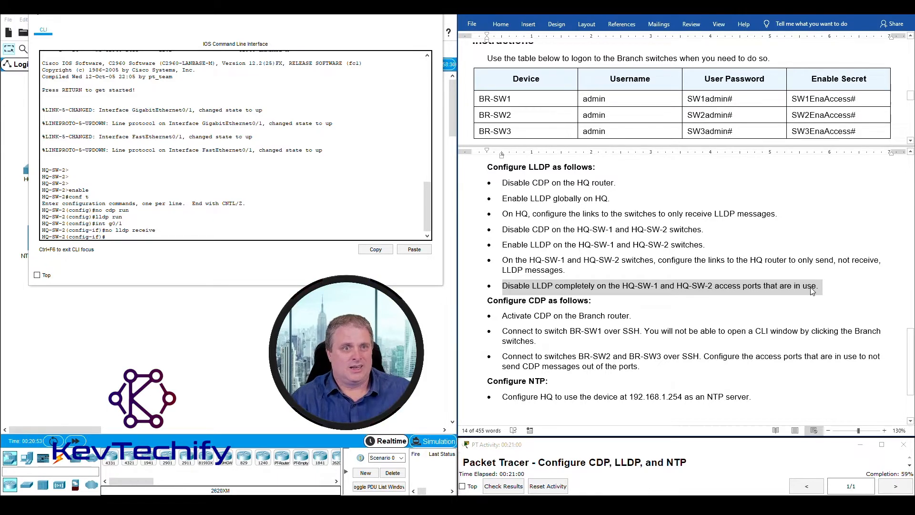
left_click(388, 10)
left_click(58, 188)
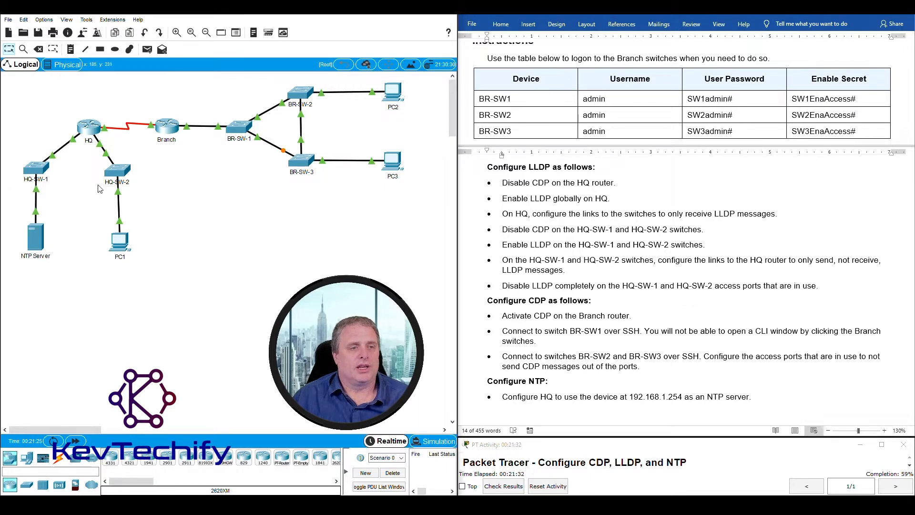
mouse_move(36, 191)
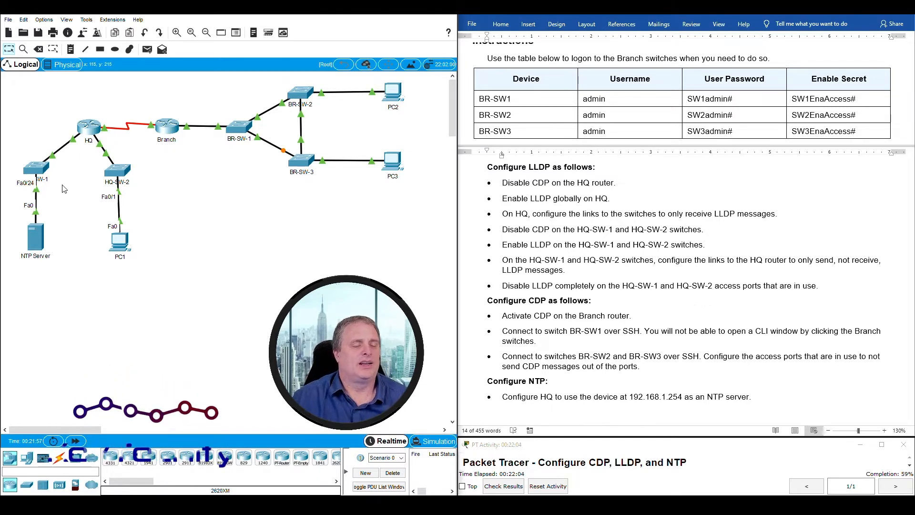
- Apply 'no lldp receive' and 'no lldp transmit' to HQ-SW-1's Fa0/24 access port
left_click(37, 166)
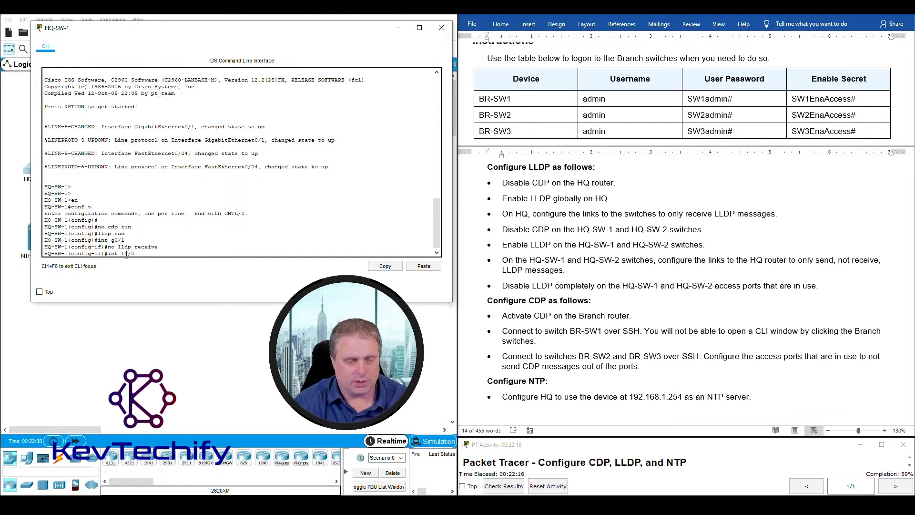
key("Return")
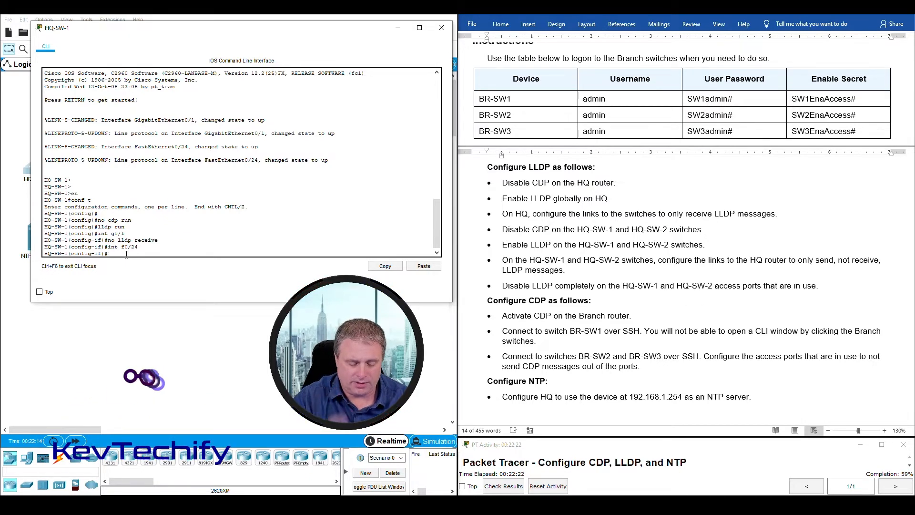
type("no lldp receive")
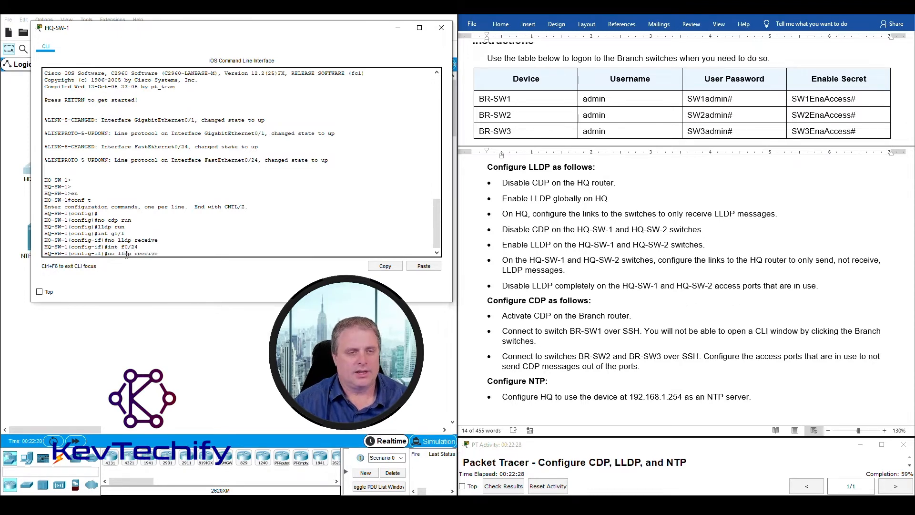
key("Return")
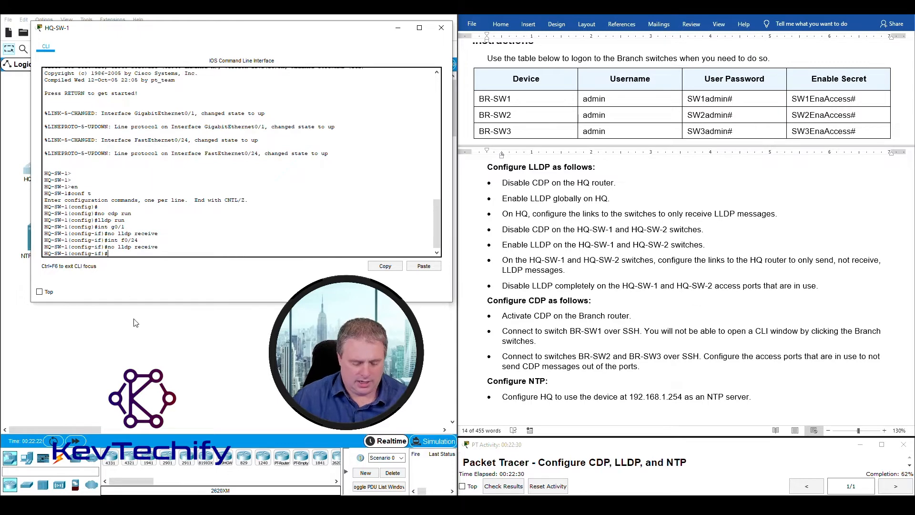
type("no lldp transmit")
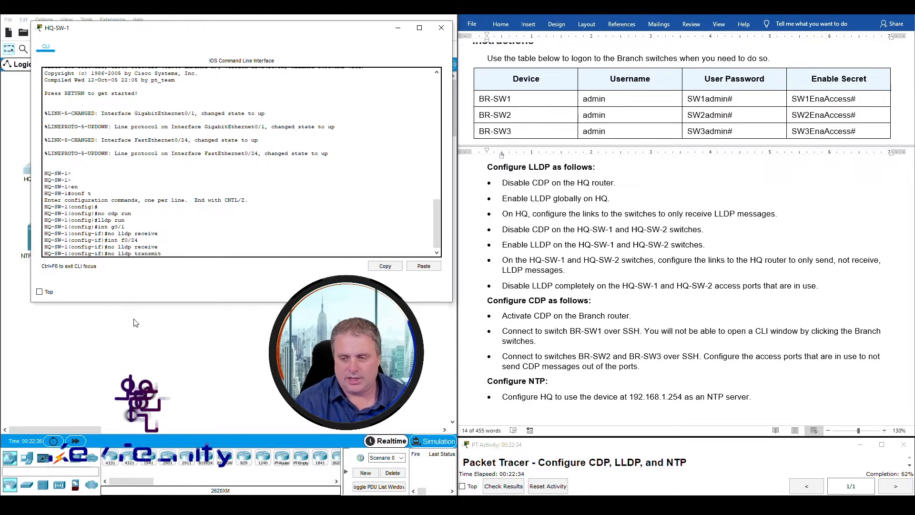
key("Return")
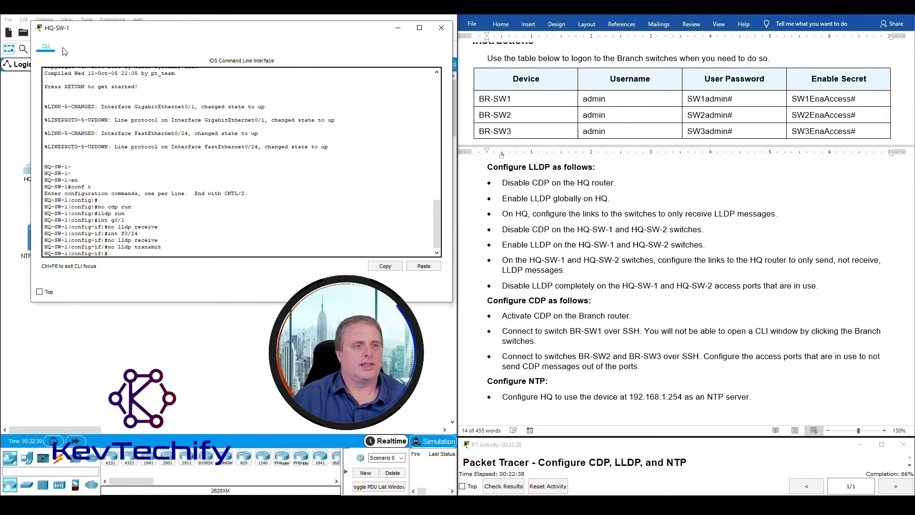
- Under int f0/1 on HQ-SW-2, apply 'no lldp receive' and 'no lldp transmit'
left_click(398, 27)
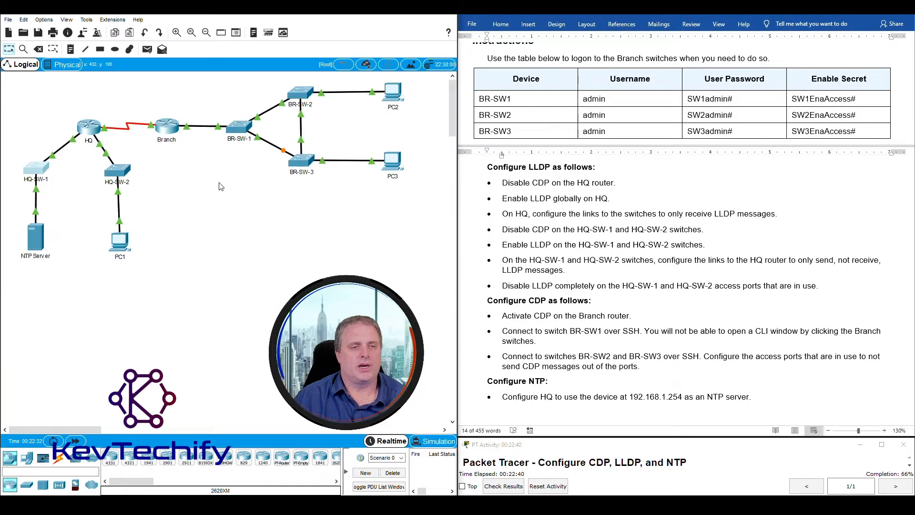
left_click(120, 174)
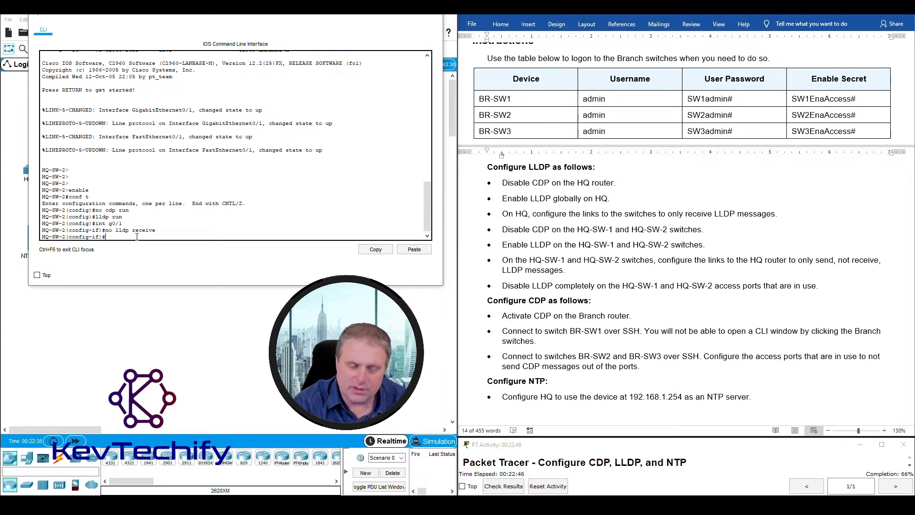
type("int f0/1")
key("Return")
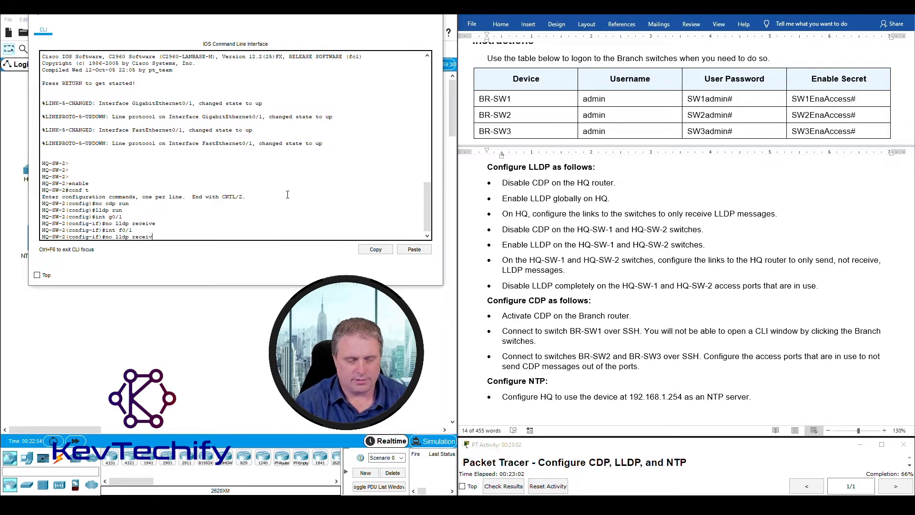
type("e")
key("Return")
type("no lldp transmit")
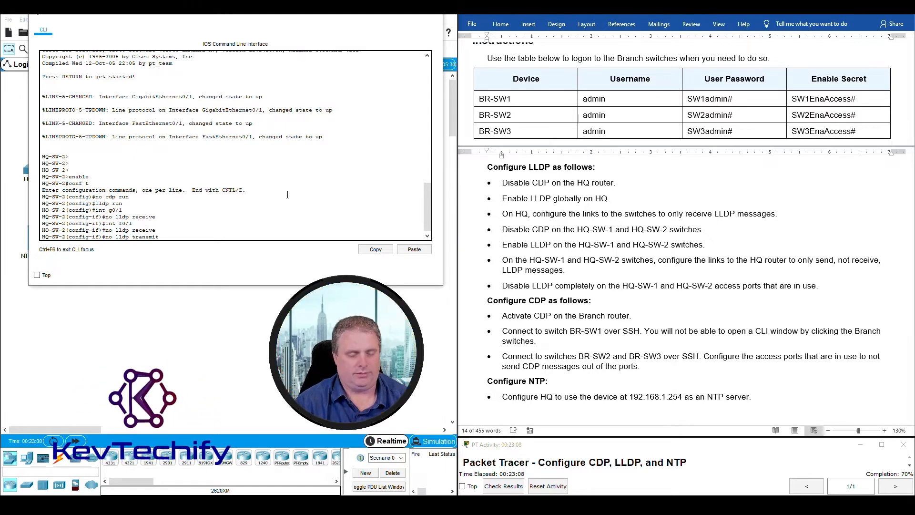
key("Return")
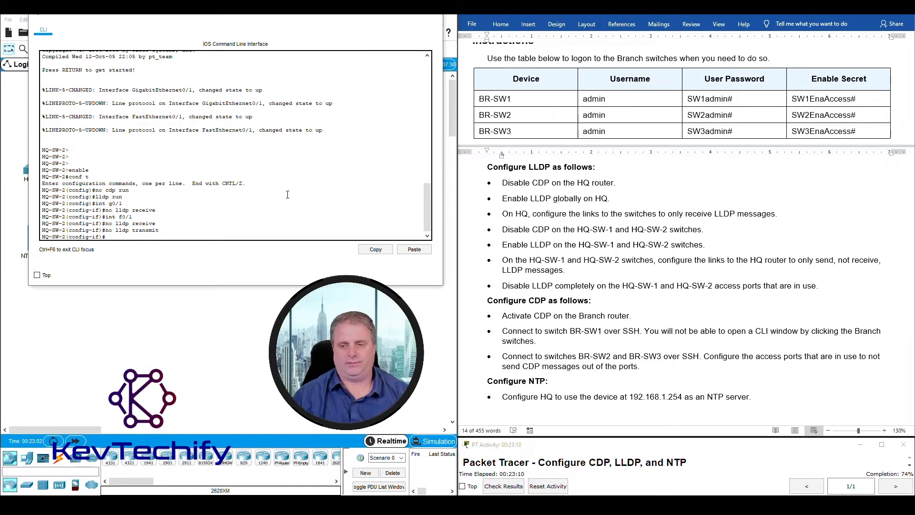
left_click(559, 253)
left_click_drag(488, 166, 846, 288)
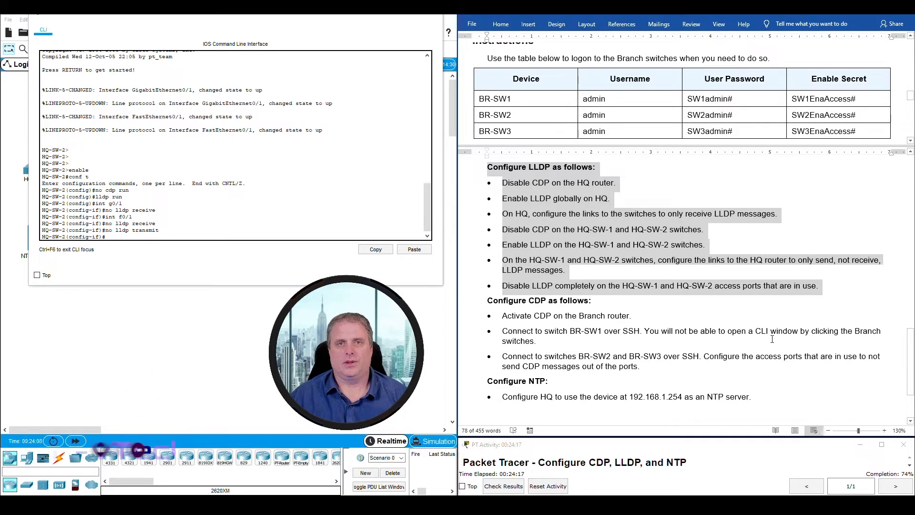
- Replace HQ-SW-2's console with the Branch router CLI, moved aside and widened
left_click_drag(487, 300, 591, 300)
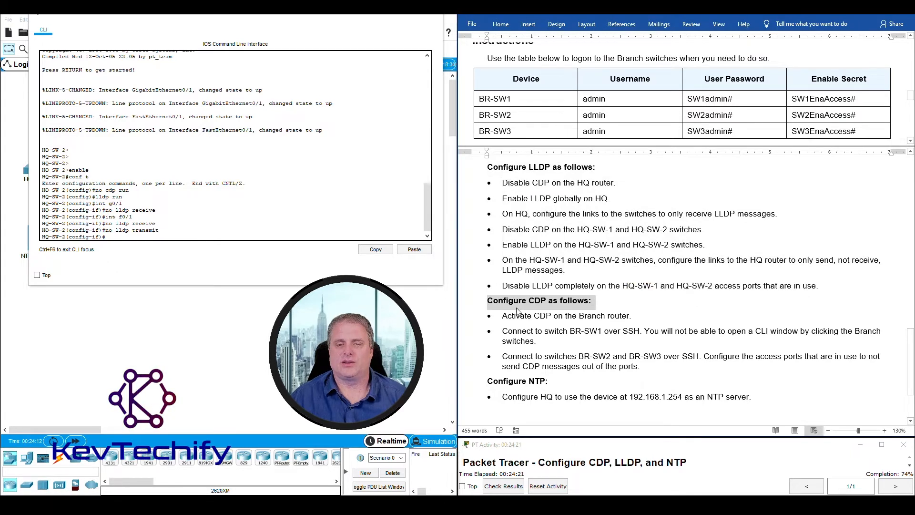
left_click_drag(502, 315, 636, 315)
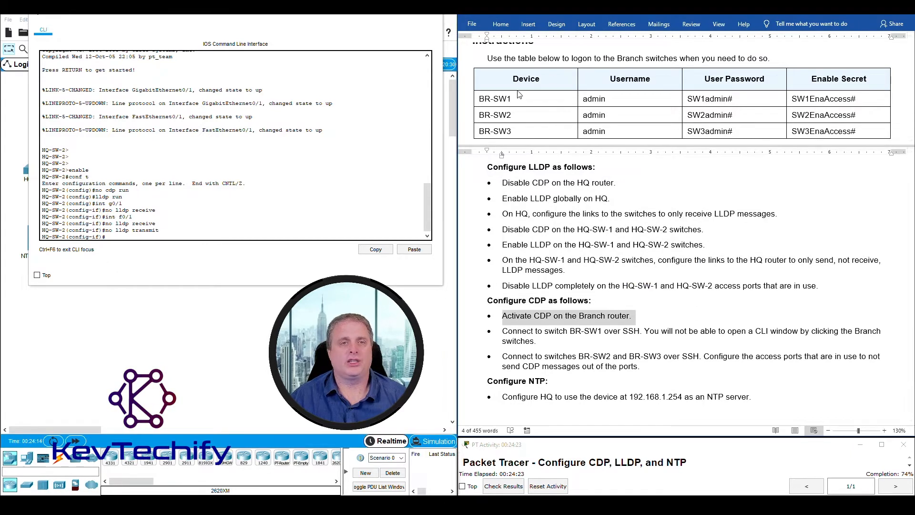
left_click(389, 16)
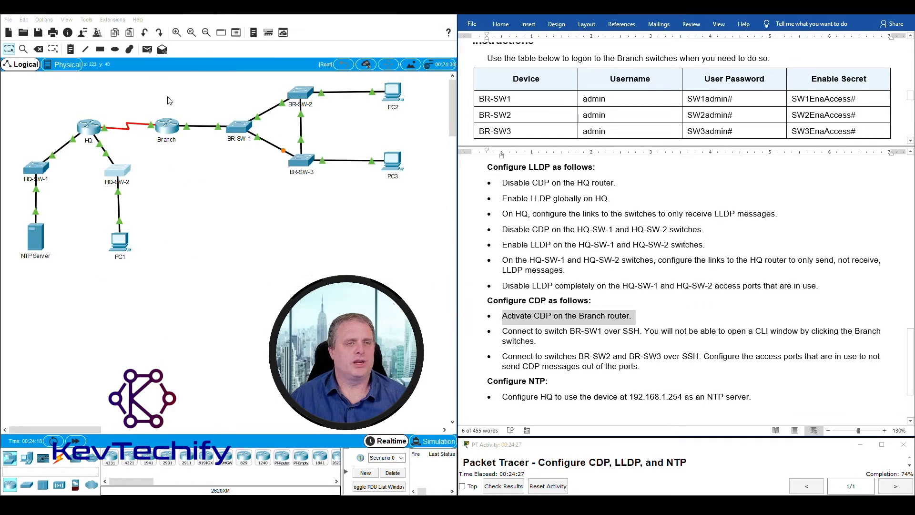
left_click(170, 131)
left_click_drag(374, 106, 94, 20)
left_click_drag(307, 117, 425, 117)
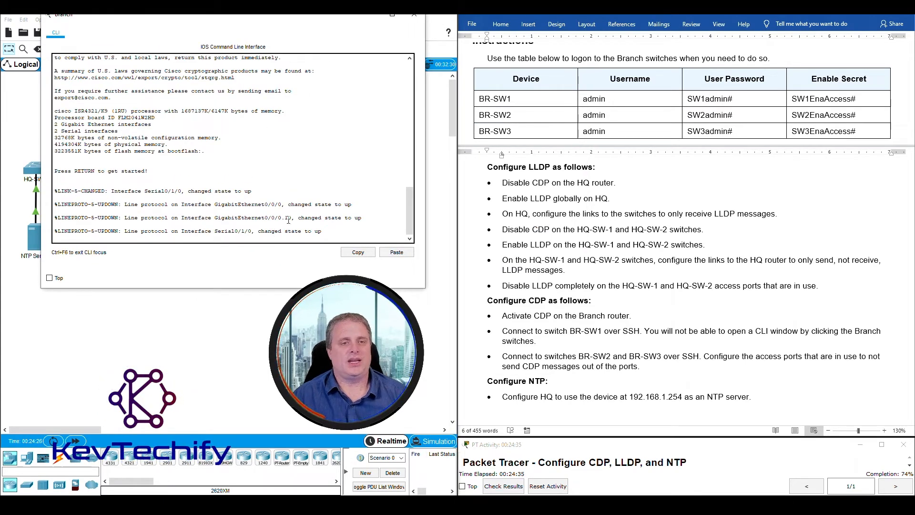
- Run 'cdp run' on the Branch router from global configuration mode after enable and conf t
key("Return")
key("Return")
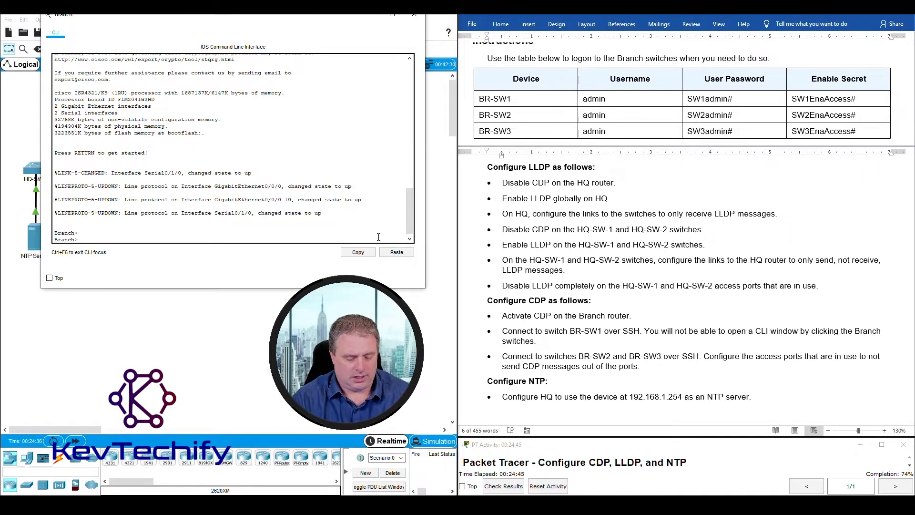
type("enable")
key("Return")
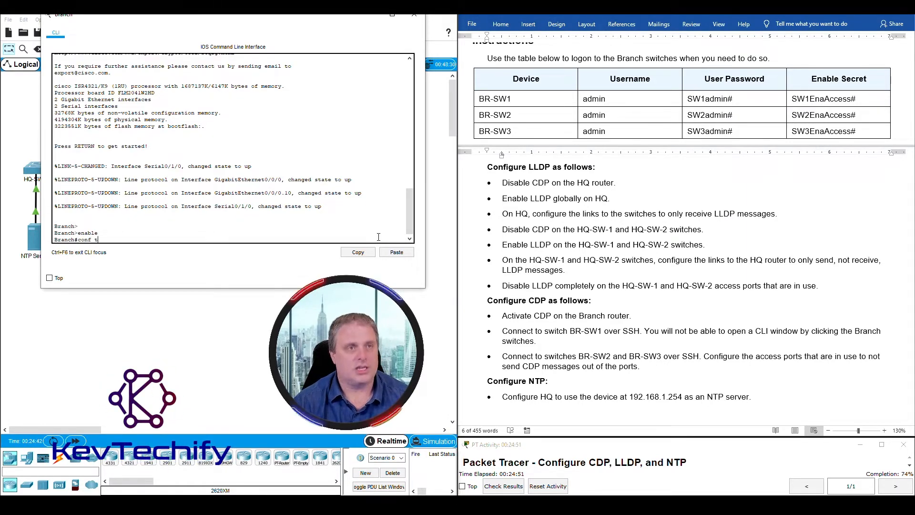
type("conf t")
key("Return")
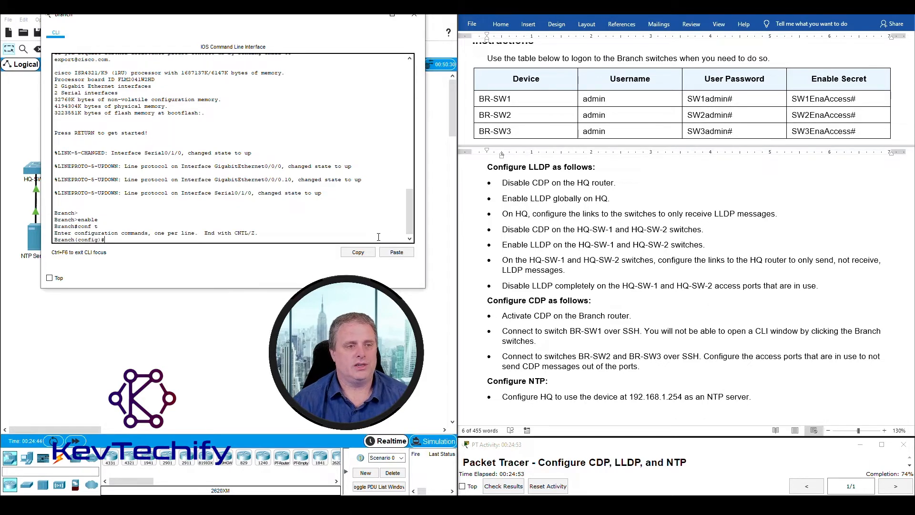
key("Return")
key("Return")
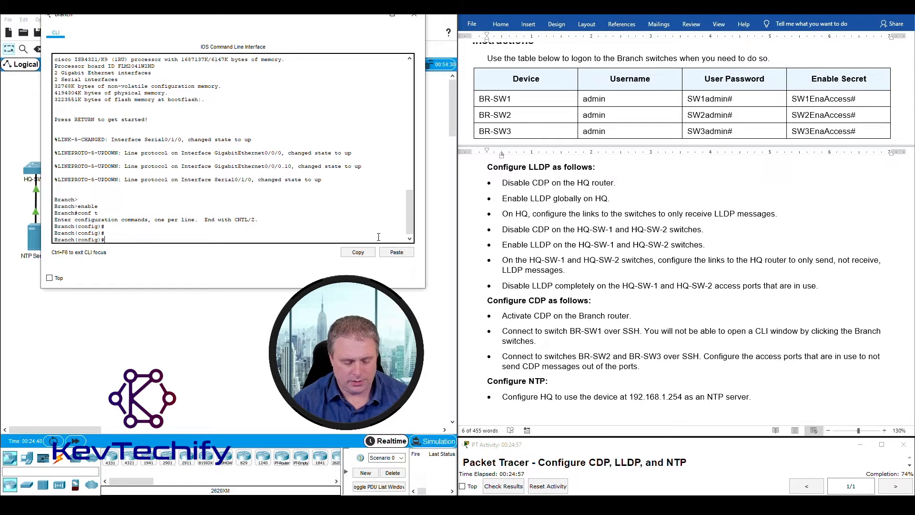
type("cdp run")
key("Return")
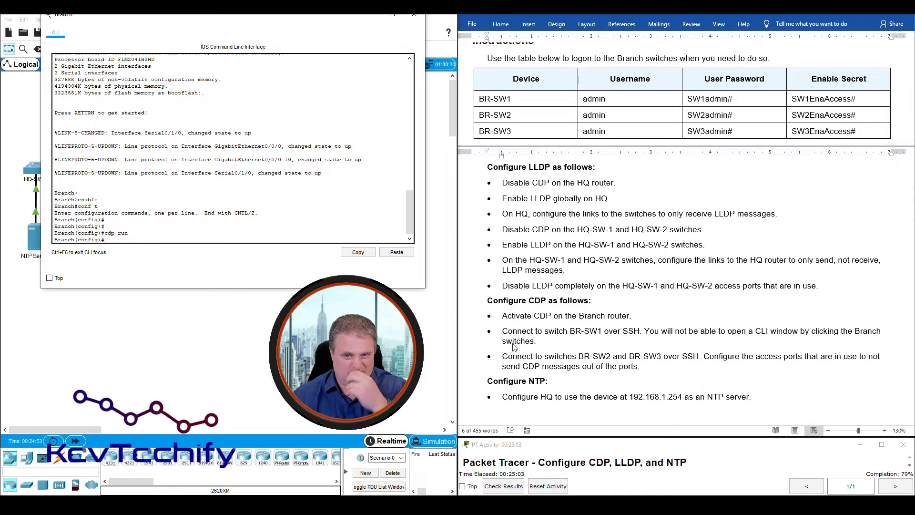
left_click(484, 315)
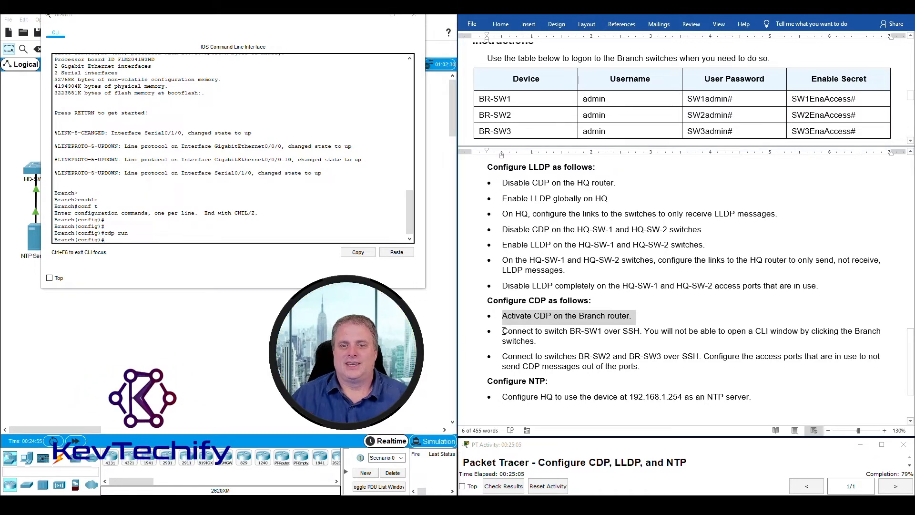
- Highlight the task to reach BR-SW1 over SSH and reposition the Branch console
left_click_drag(503, 330, 565, 333)
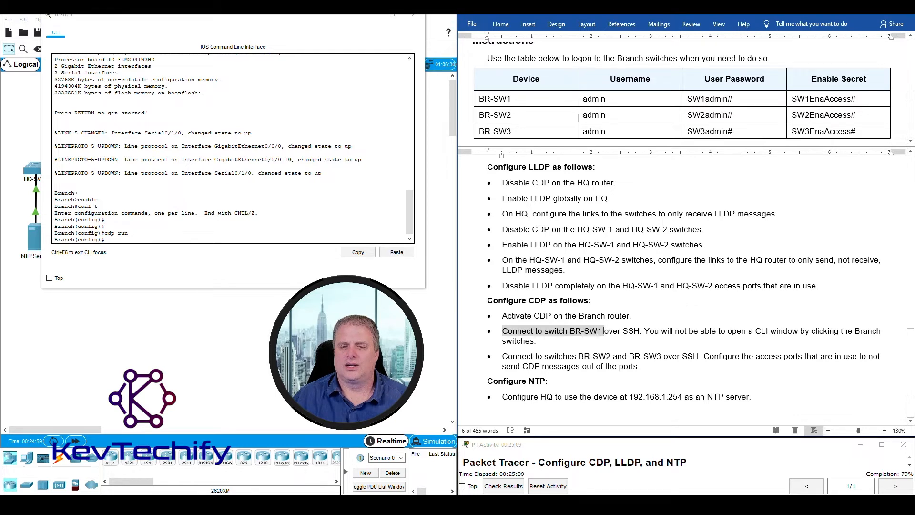
left_click_drag(605, 329, 536, 342)
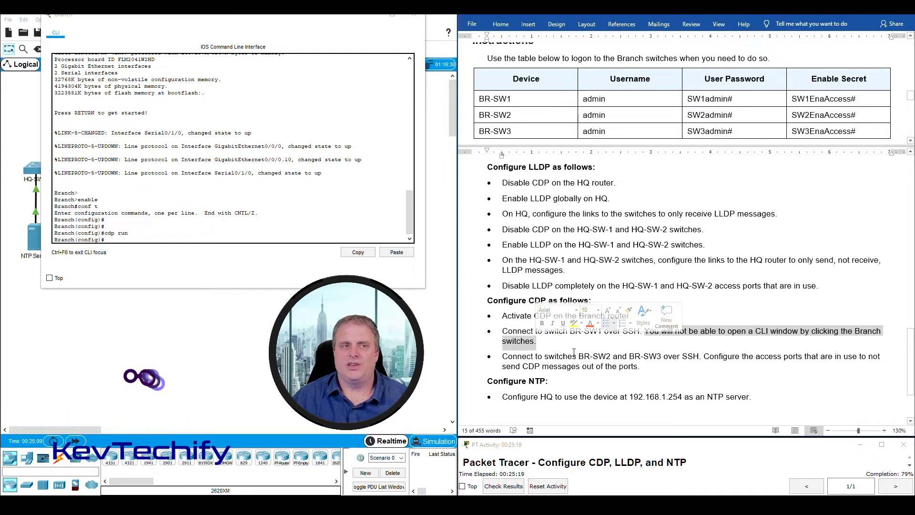
left_click_drag(241, 20, 688, 23)
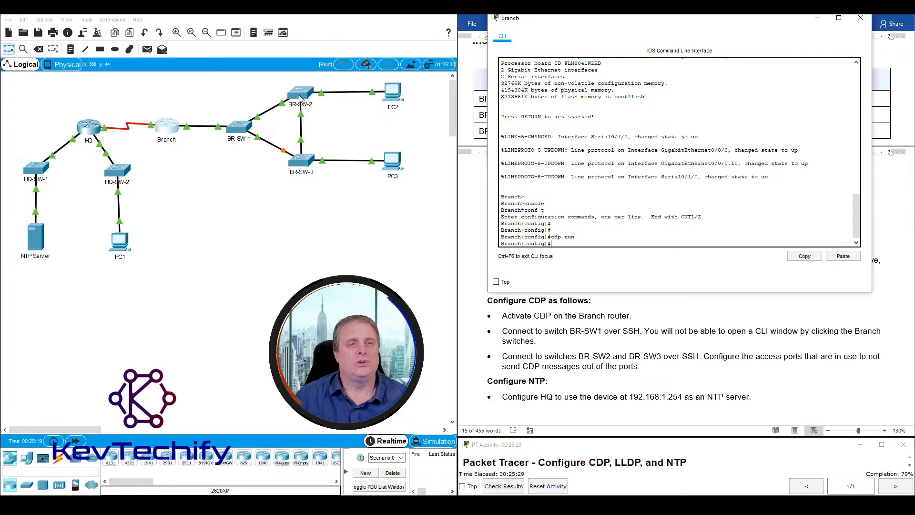
left_click_drag(595, 18, 166, 1)
mouse_move(250, 9)
left_mouse_down()
mouse_move(221, 14)
mouse_move(242, 20)
left_mouse_up()
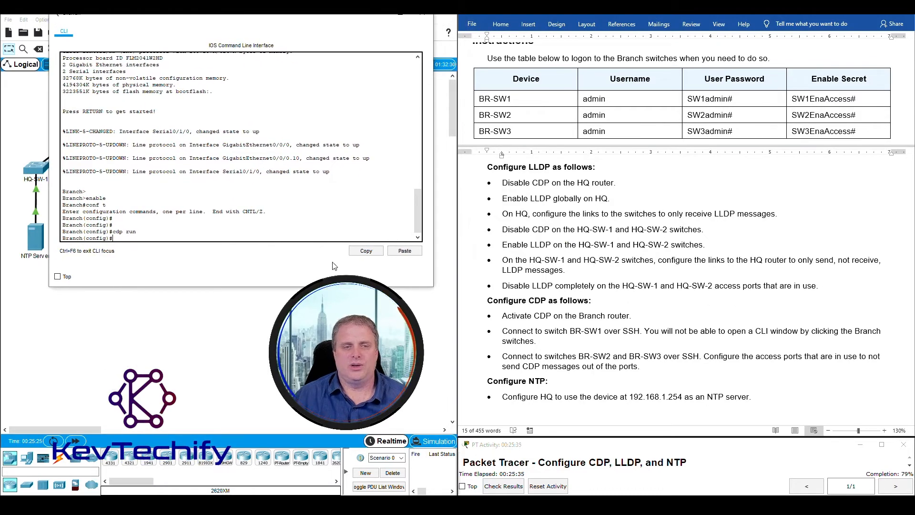
- Scroll the Word instructions to the Addressing Table with blank BR-SW-1, BR-SW-2 and BR-SW-3 addresses
left_click_drag(419, 216, 419, 227)
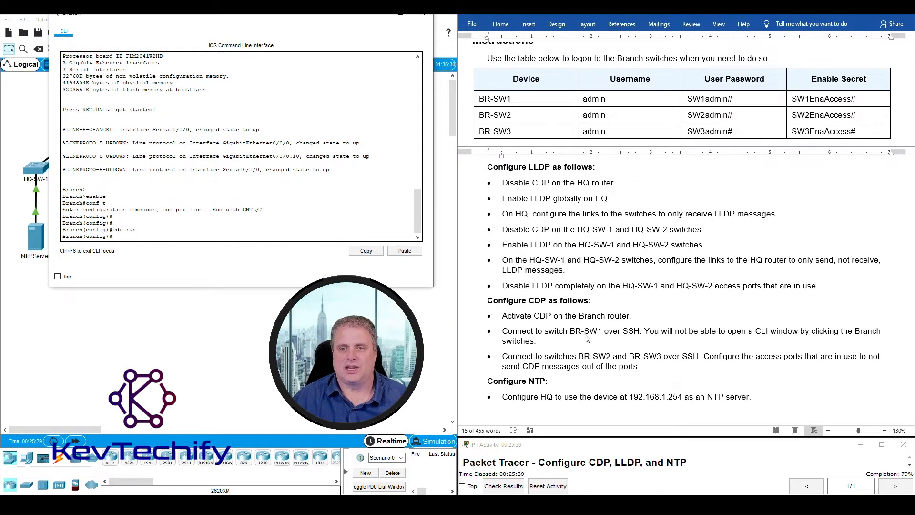
scroll(586, 337, "up", 15)
scroll(587, 336, "up", 4)
scroll(586, 337, "down", 2)
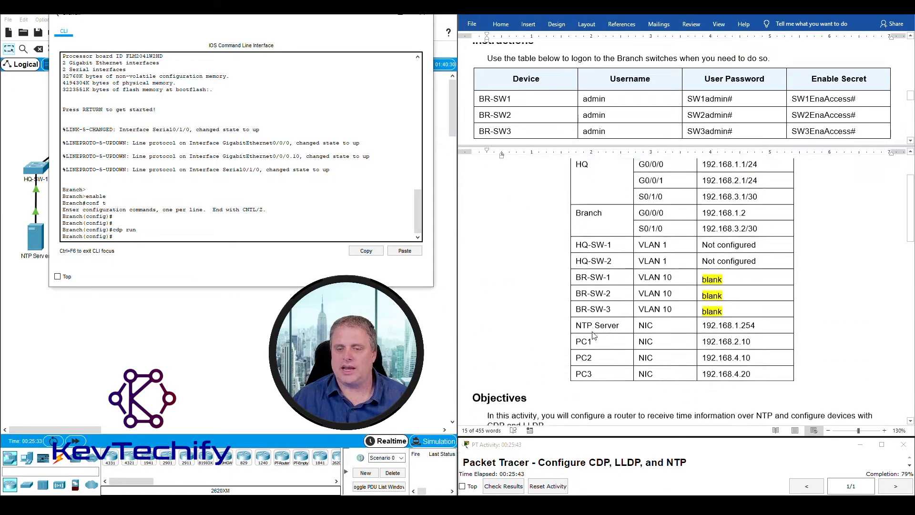
- Select BR-SW-1's blank address cell in the Word addressing table
left_click(585, 288)
left_click_drag(577, 270, 744, 274)
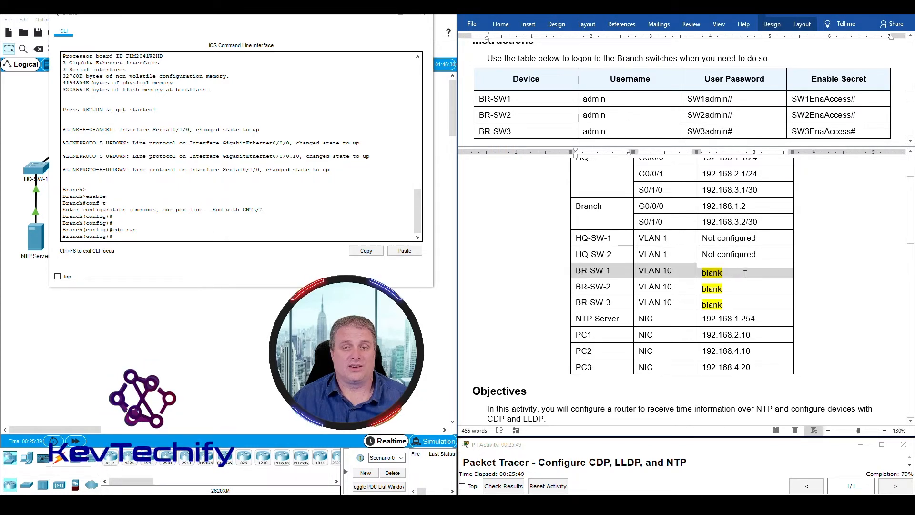
left_click(745, 274)
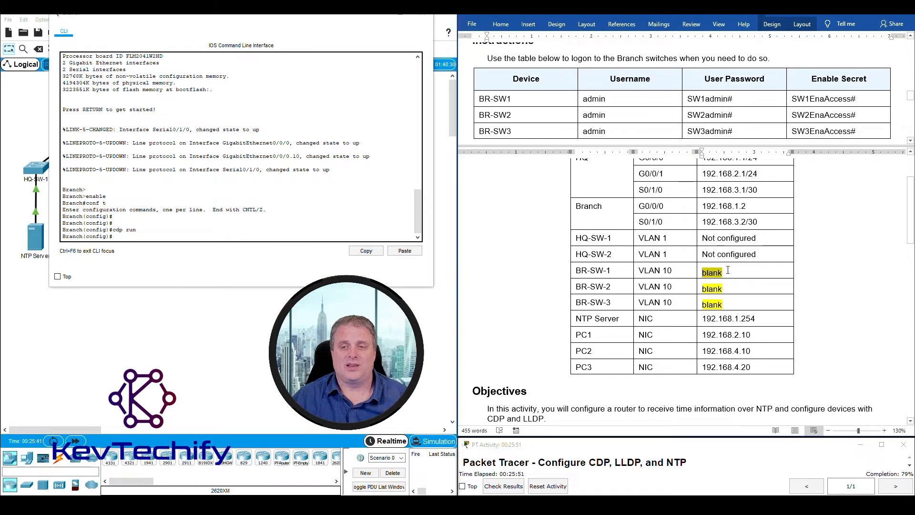
left_click(725, 270)
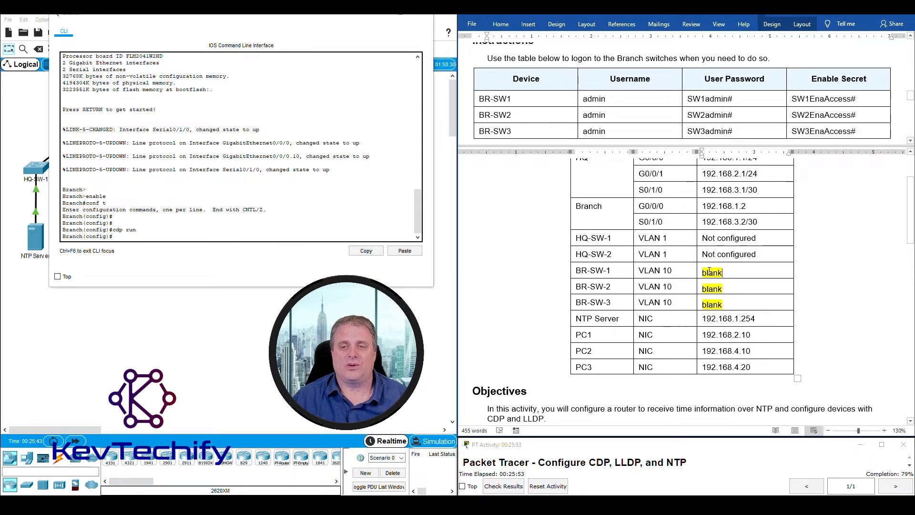
- Drag the Branch router console to the right to uncover the topology
scroll(579, 271, "down", 12)
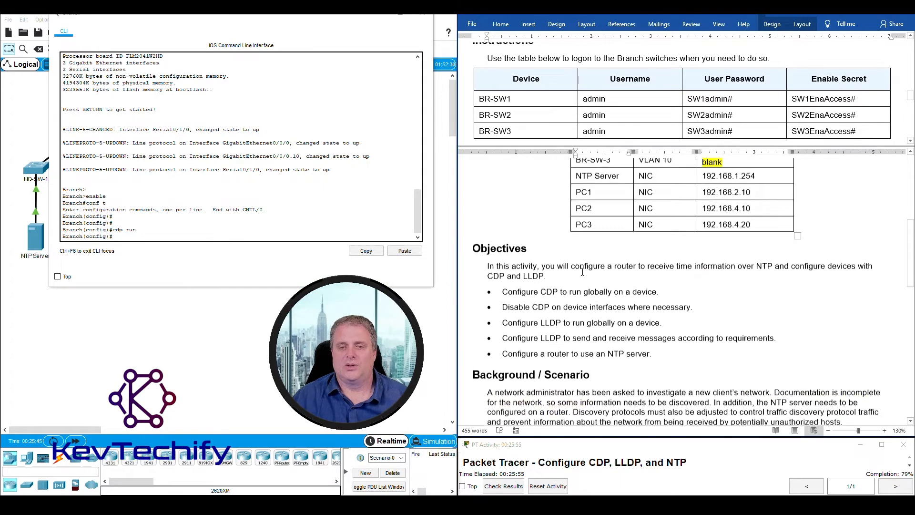
scroll(582, 271, "down", 1)
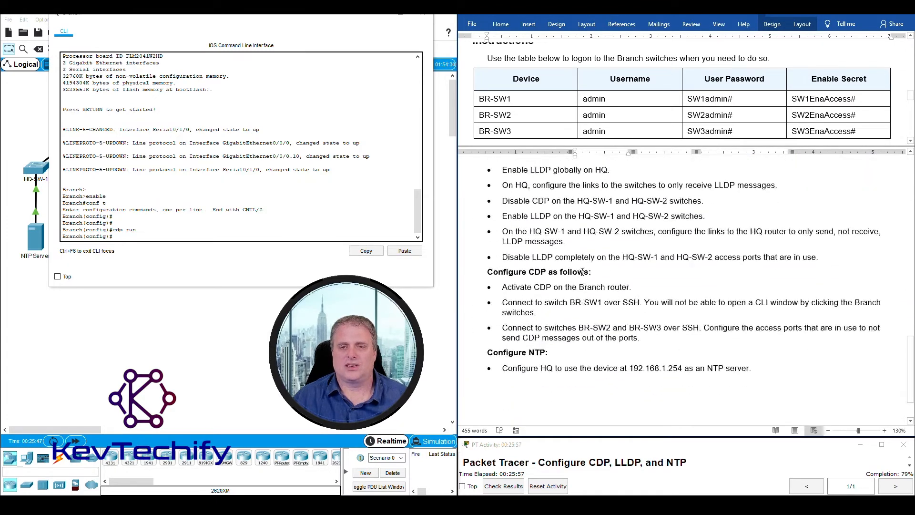
left_click(163, 237)
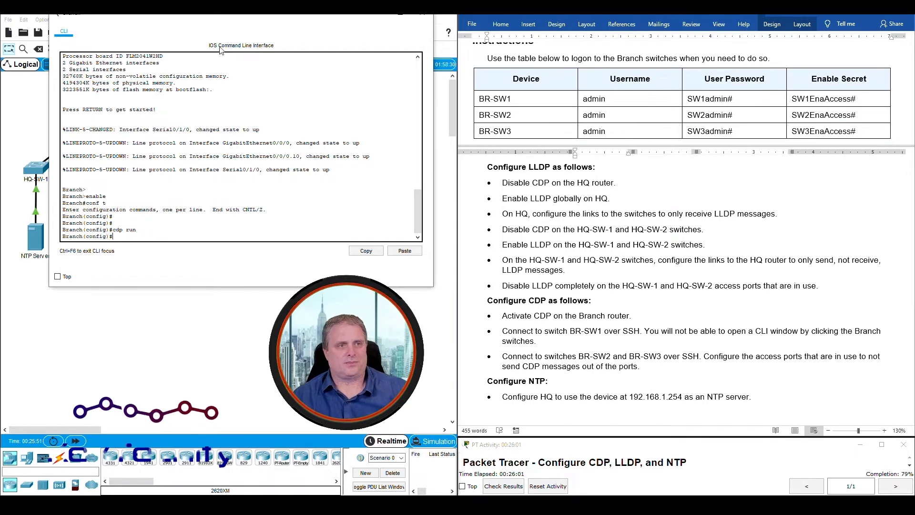
left_click_drag(224, 15, 600, 14)
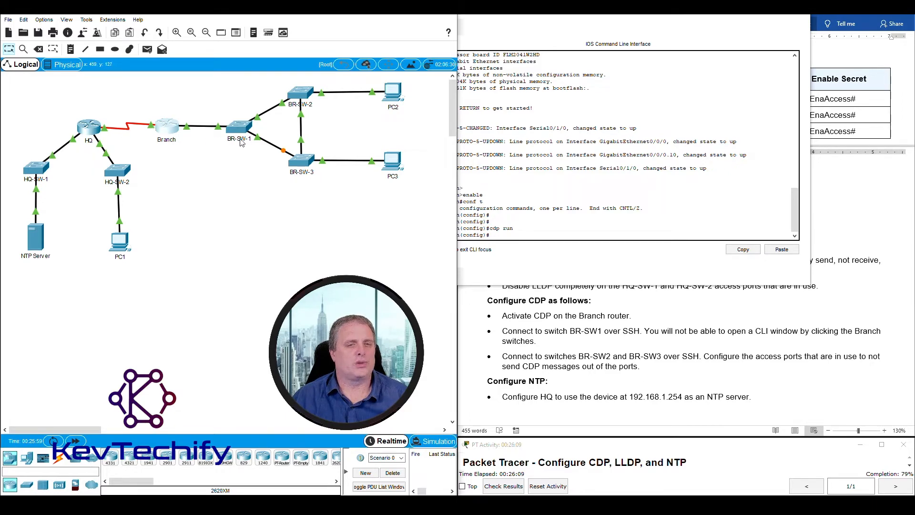
- Exit configuration mode on the Branch router and run 'sho cdp nei'
left_click_drag(595, 19, 205, 21)
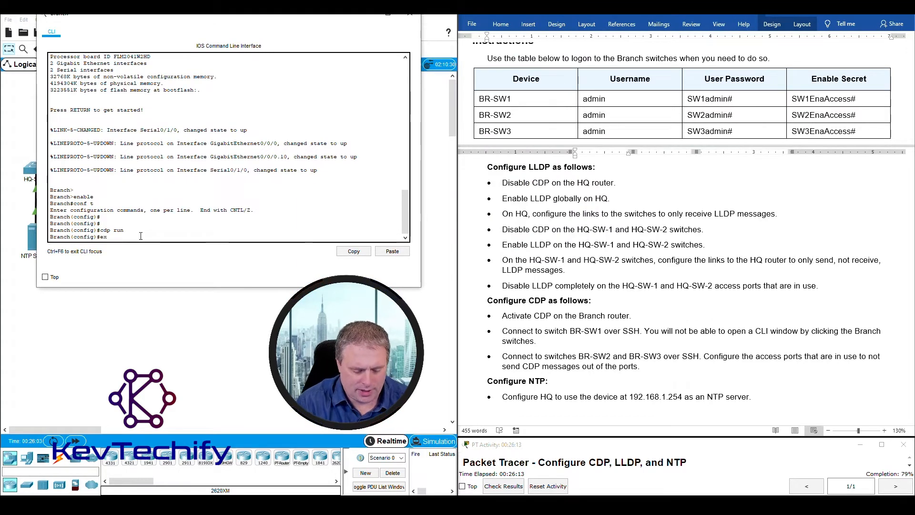
type("it")
key("Return")
key("Return")
key("Return")
key("Return")
key("Return")
key("Return")
key("Return")
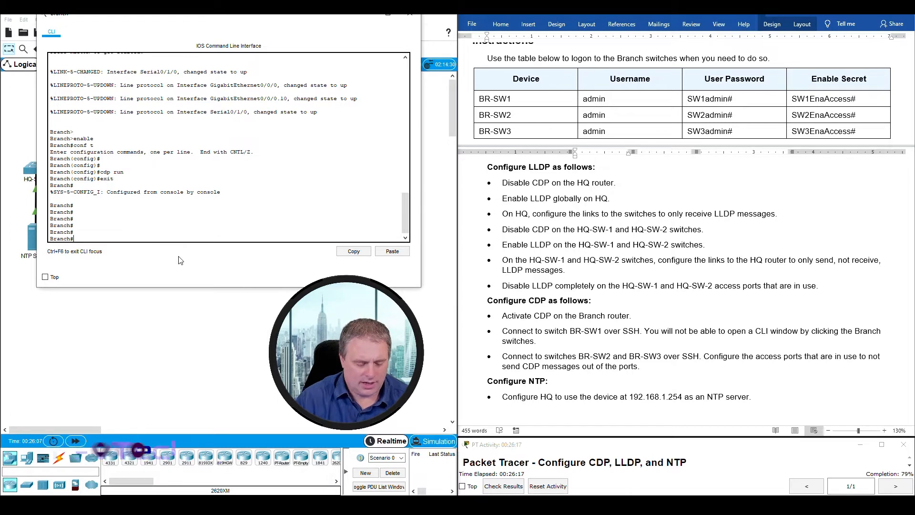
type("sho cdp nei")
key("Return")
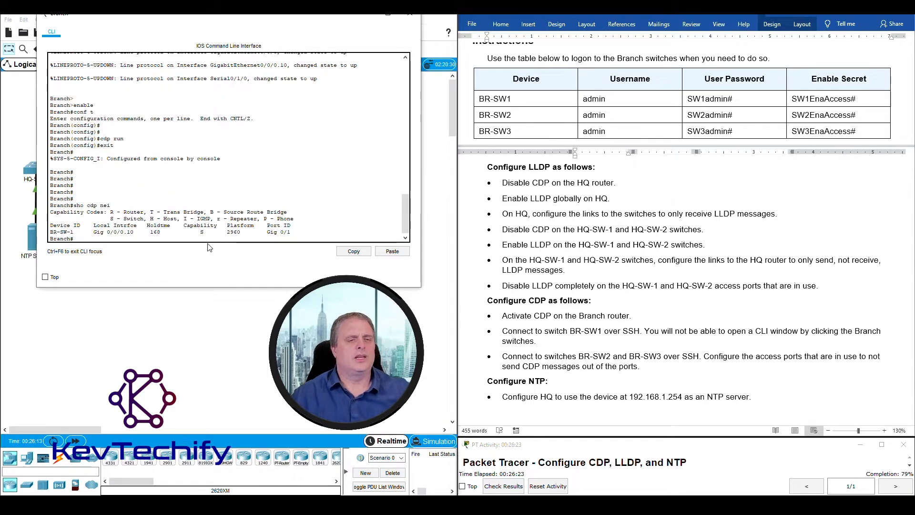
- Mark BR-SW-1 in the neighbour table and outline BR-SW-1 and the HQ router on the topology
left_click_drag(247, 23, 637, 20)
left_click_drag(440, 229, 454, 229)
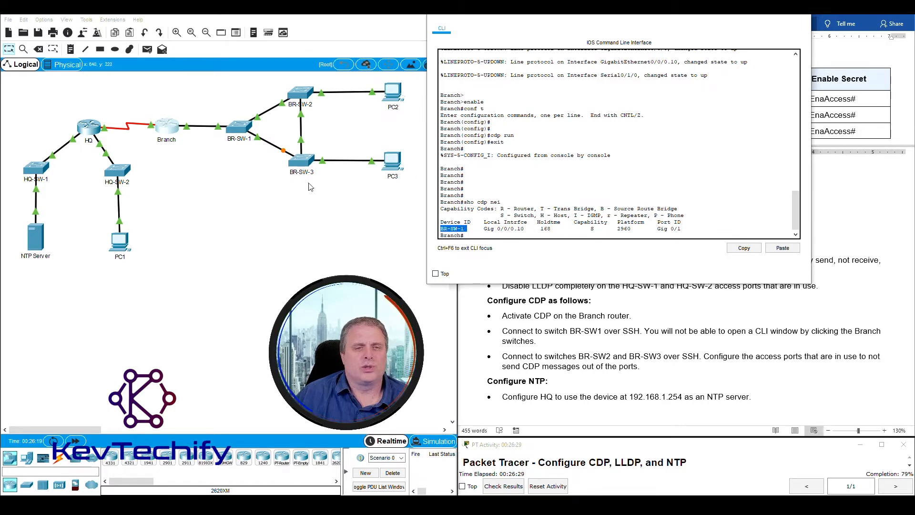
left_click_drag(219, 102, 257, 147)
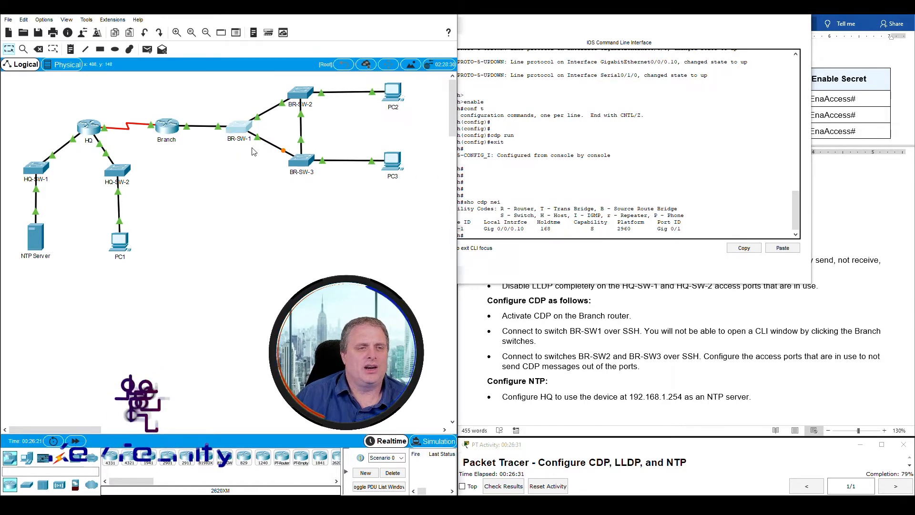
left_click_drag(66, 100, 111, 146)
left_click_drag(71, 111, 114, 154)
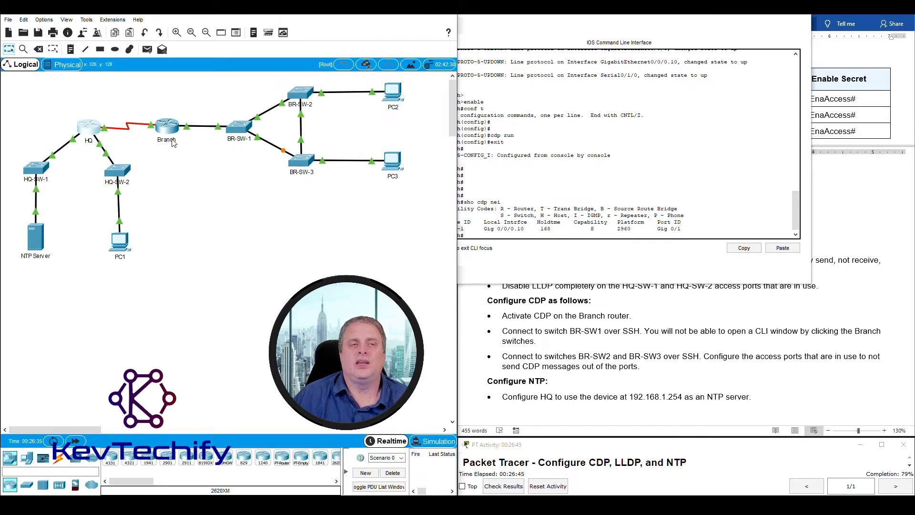
- Review the BR-SW-1 neighbour row: Branch Gig 0/0/0.10 connects to the 2960's Gig 0/1 port
left_click_drag(213, 108, 264, 155)
left_click_drag(605, 15, 216, 19)
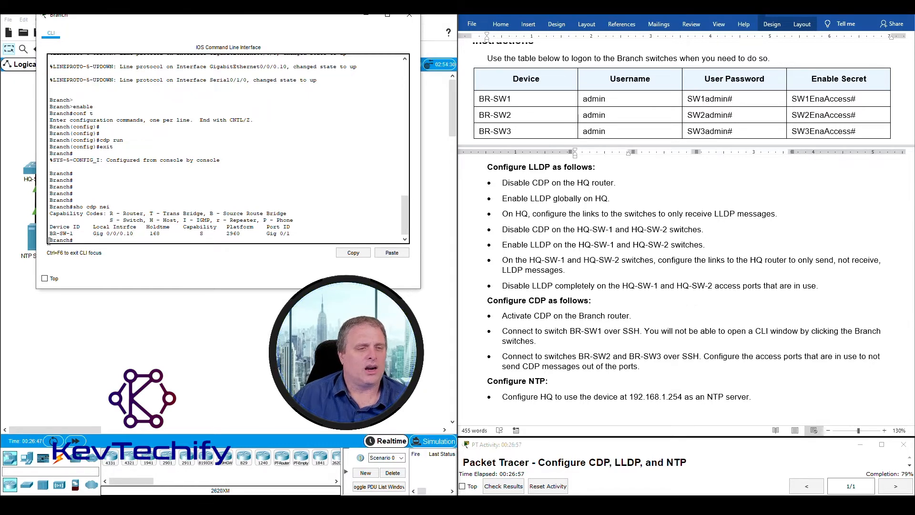
left_click_drag(53, 240, 134, 234)
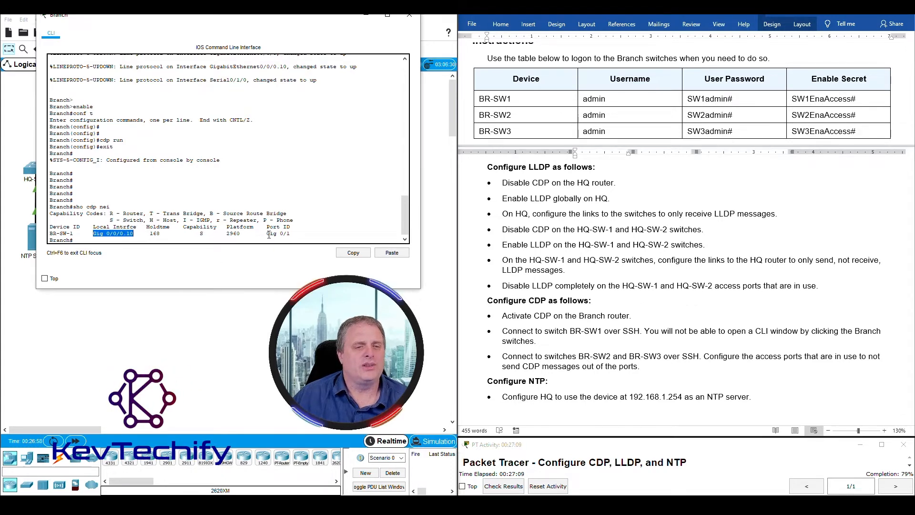
left_click_drag(265, 234, 292, 233)
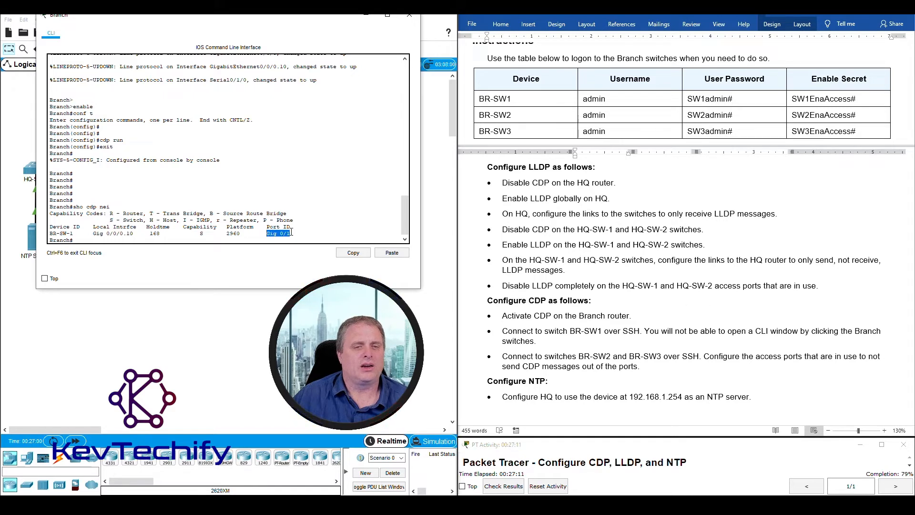
left_click_drag(57, 233, 291, 234)
left_click(54, 233)
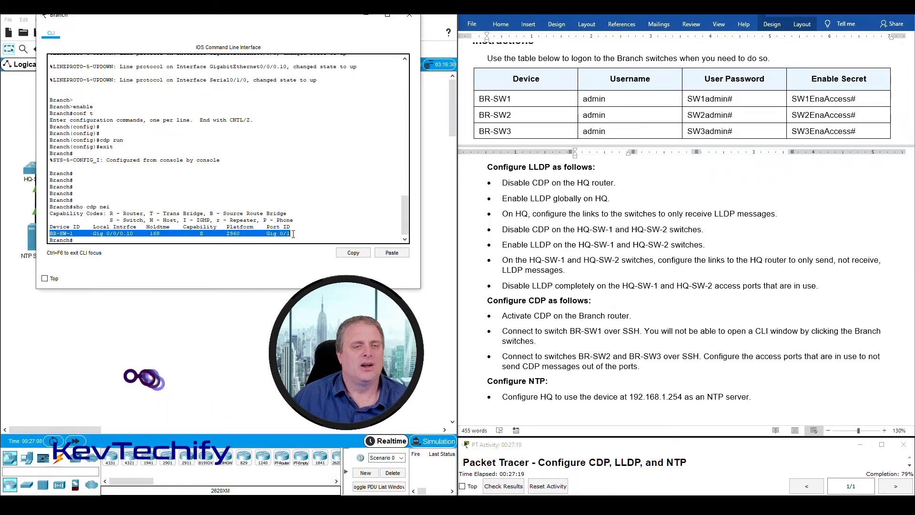
left_click(89, 240)
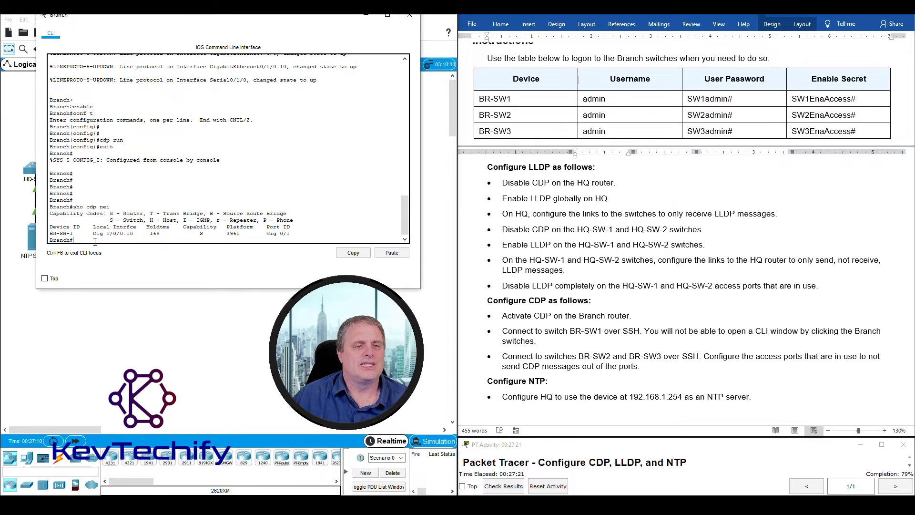
key("Return")
key("Return")
key("Return")
key("Return")
key("Return")
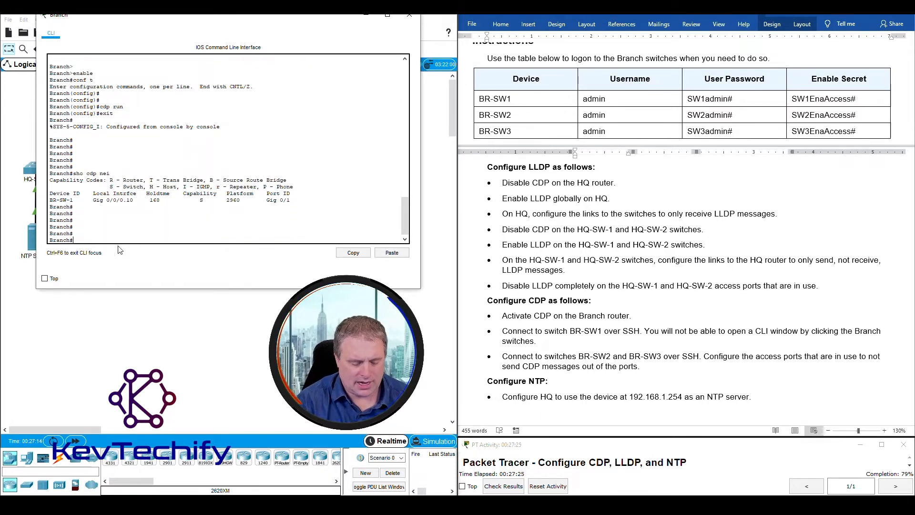
- Run 'sho cdp ne det' on the Branch router to find BR-SW-1's IP, 192.168.4.250
type("sho ")
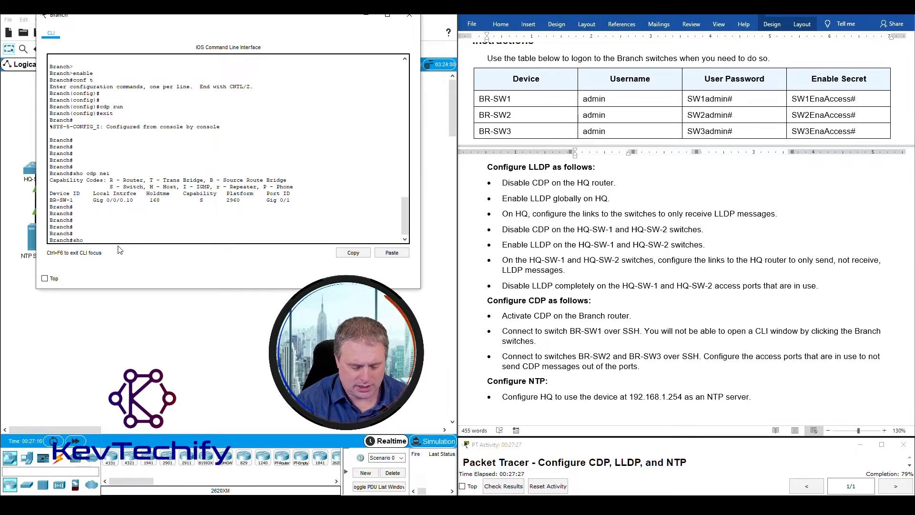
type("cdp ne")
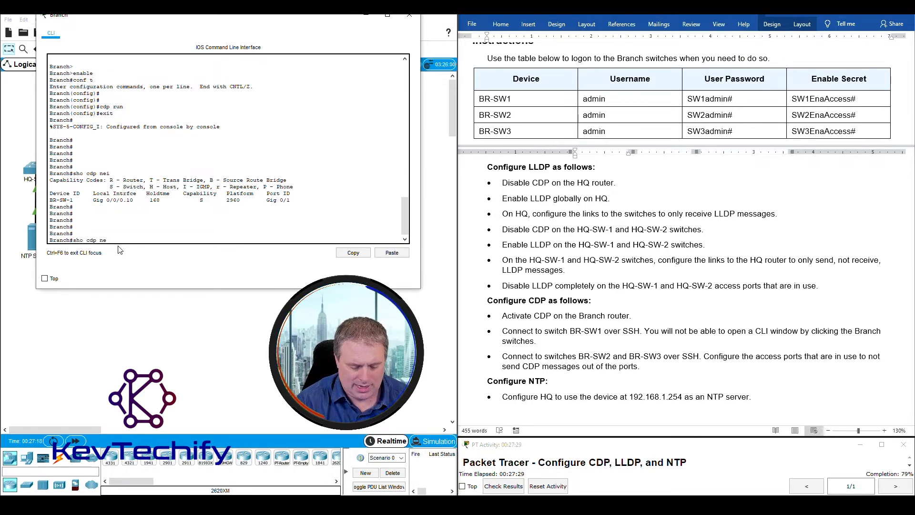
type(" det")
key("Return")
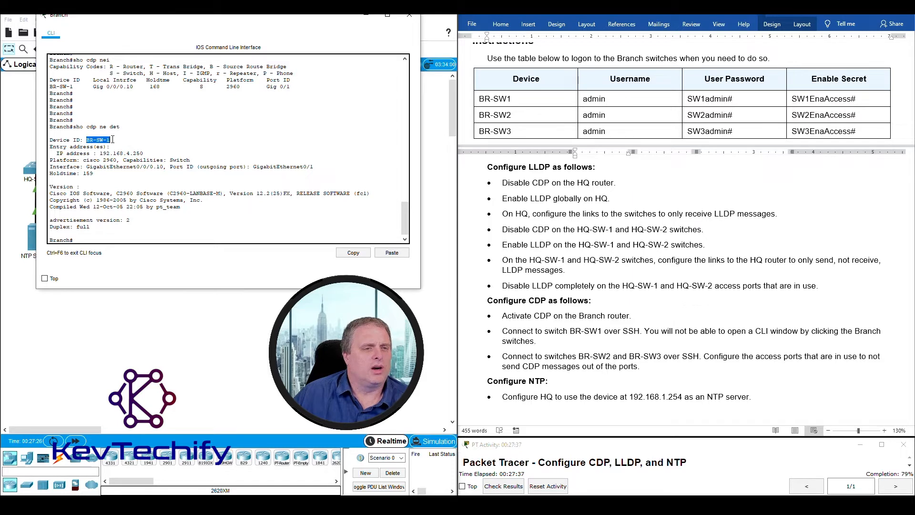
left_click_drag(58, 154, 143, 152)
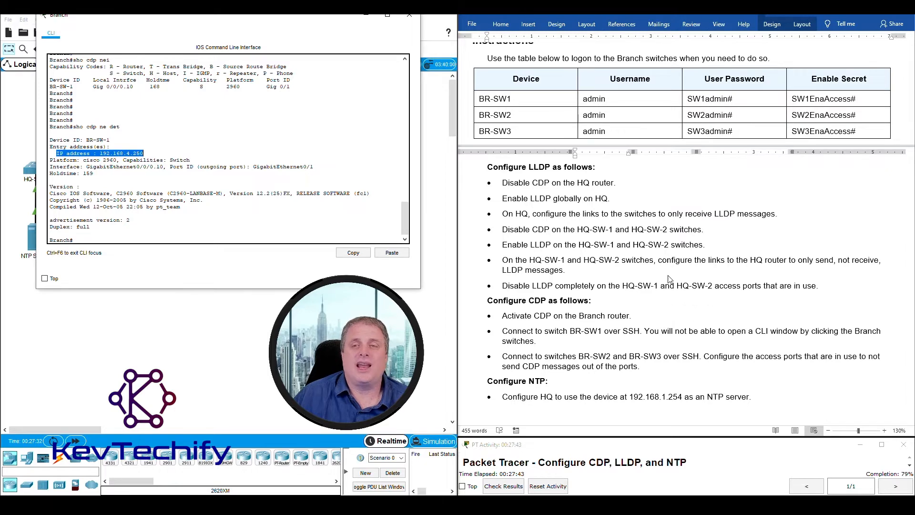
scroll(664, 296, "up", 10)
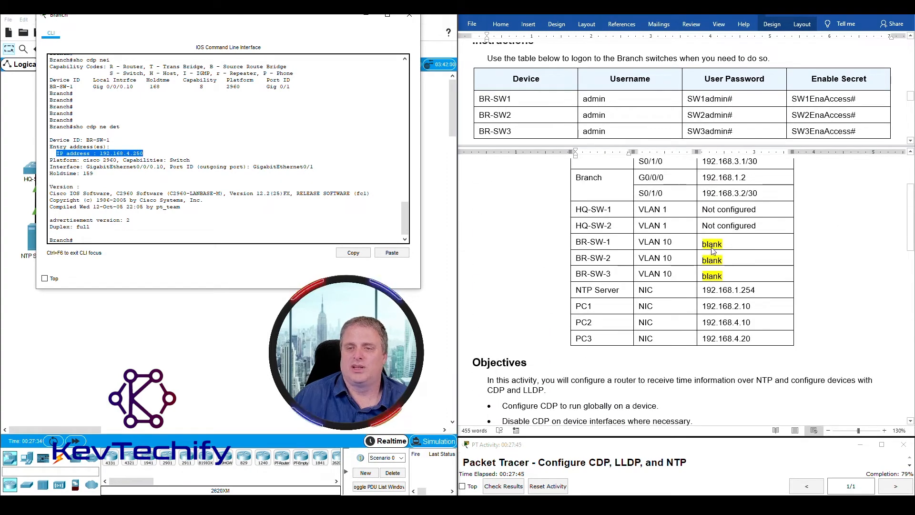
- Replace the BR-SW-1 'blank' placeholder in the addressing table with 192.168.4.250
left_click(703, 243)
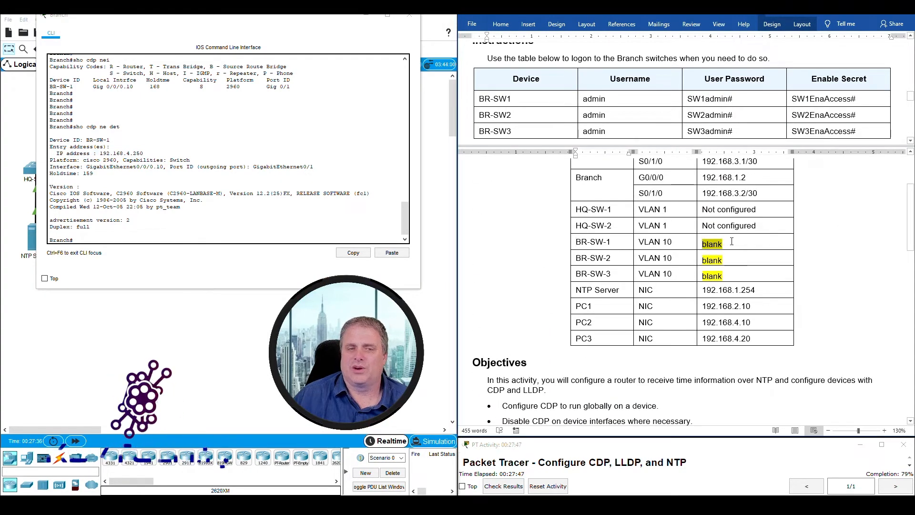
left_click_drag(704, 243, 730, 239)
type("1")
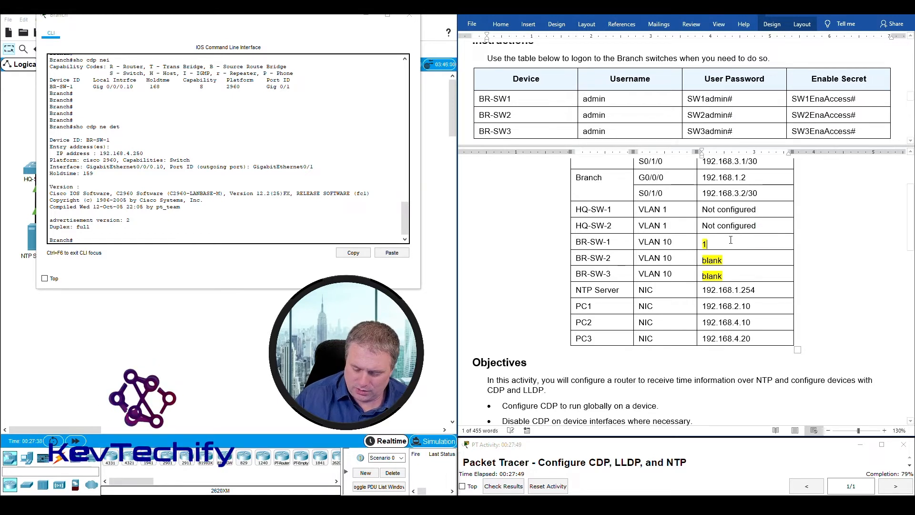
type("92.168.")
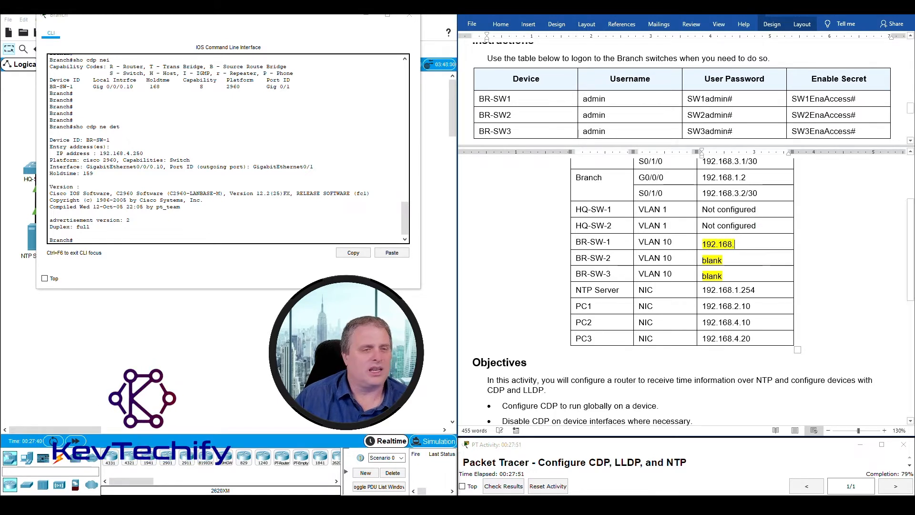
type("4.250")
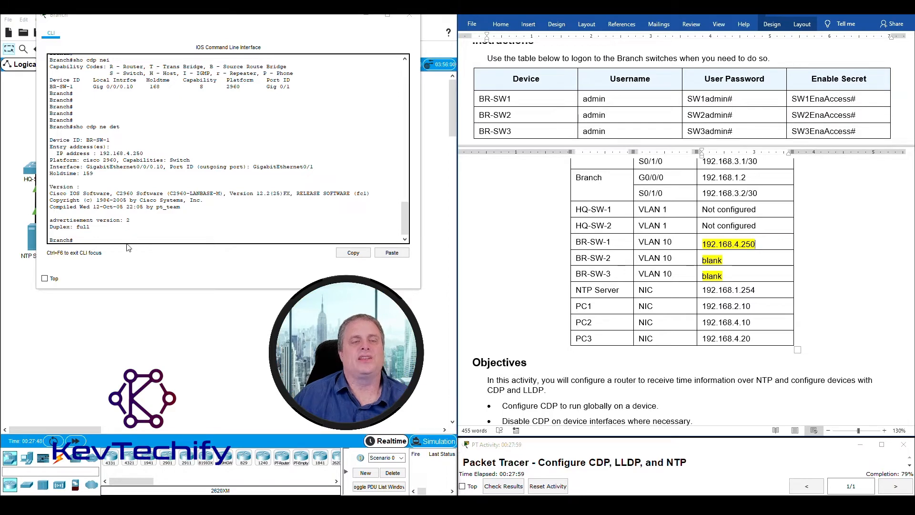
- Move the Branch CLI window back over the topology and scroll to the latest output
left_click_drag(56, 152, 143, 153)
left_click_drag(229, 15, 644, 81)
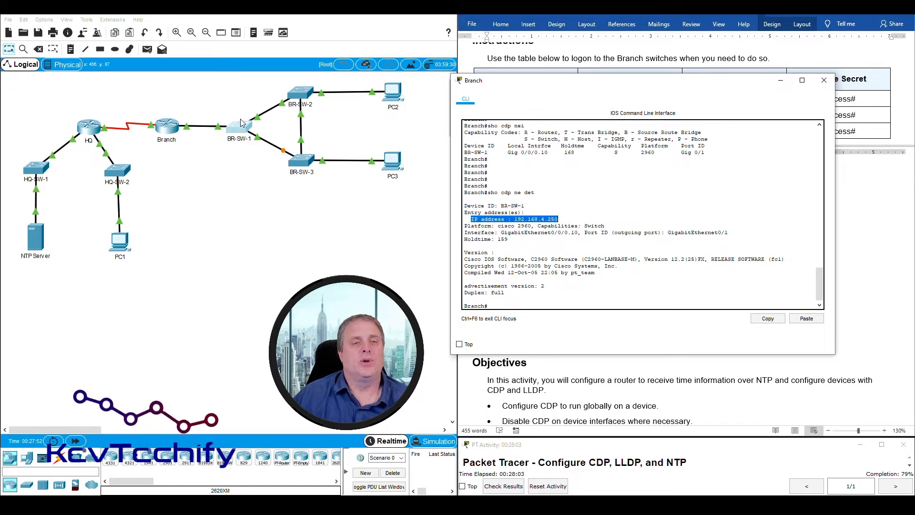
left_click_drag(623, 85, 213, 38)
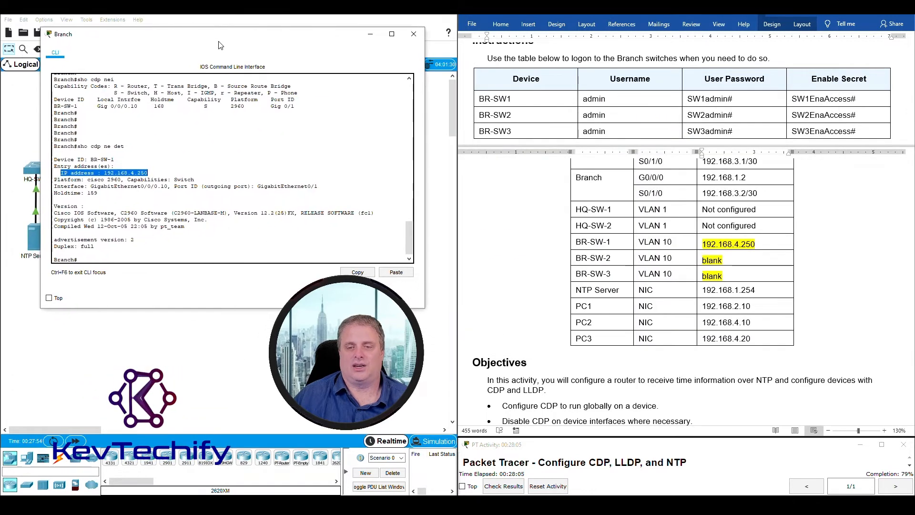
scroll(571, 299, "down", 10)
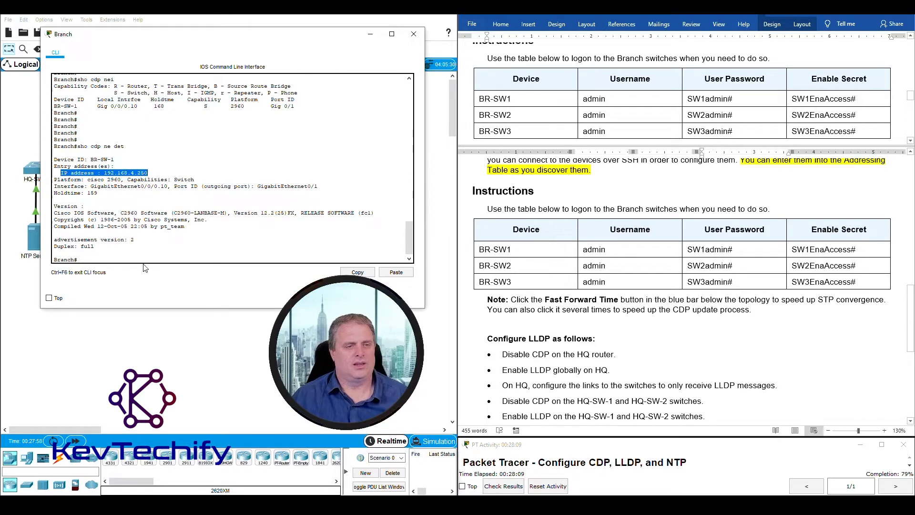
scroll(156, 245, "down", 1)
scroll(528, 311, "down", 4)
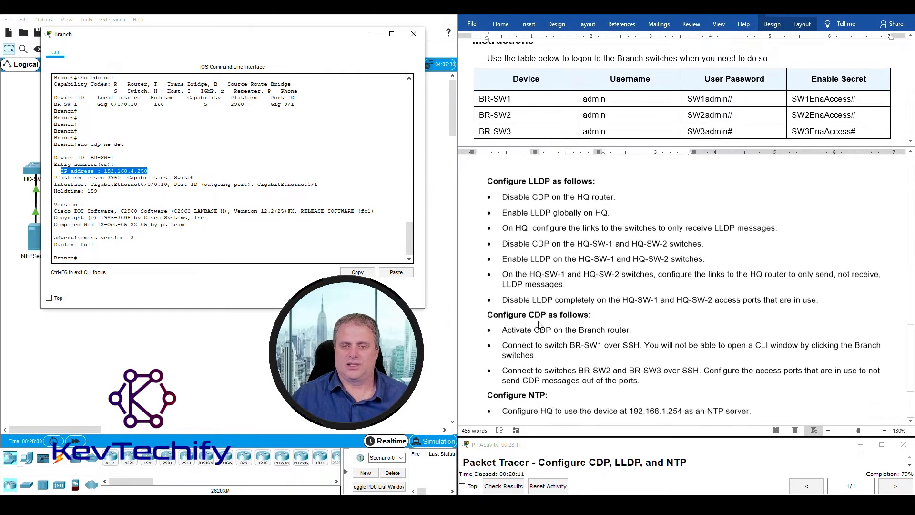
left_click(119, 255)
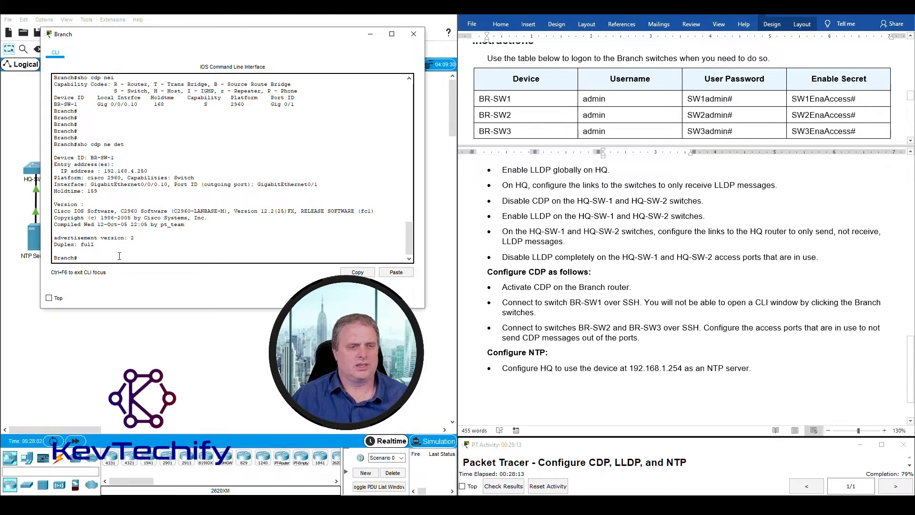
- Start the SSH command 'ssh -l admin' using BR-SW1's username from the Word logon table
key("Return")
key("Return")
key("Return")
key("Return")
key("Return")
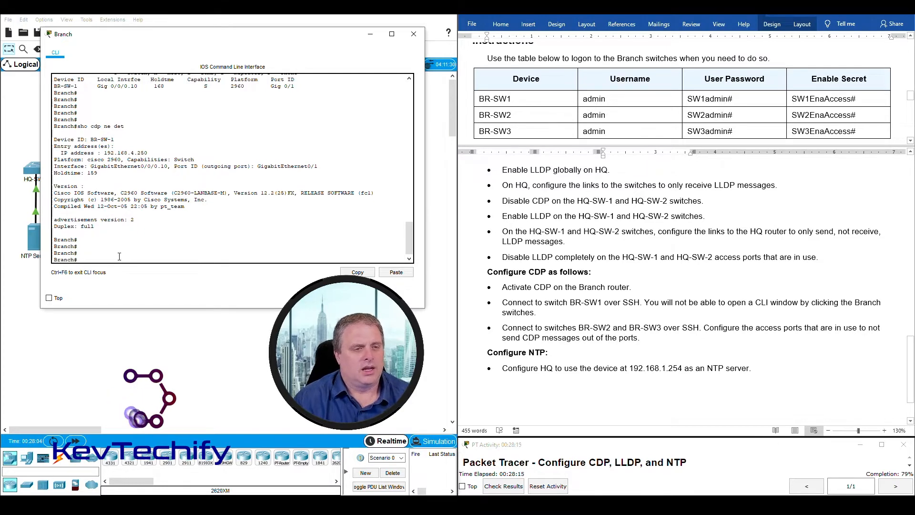
type("ssh -l")
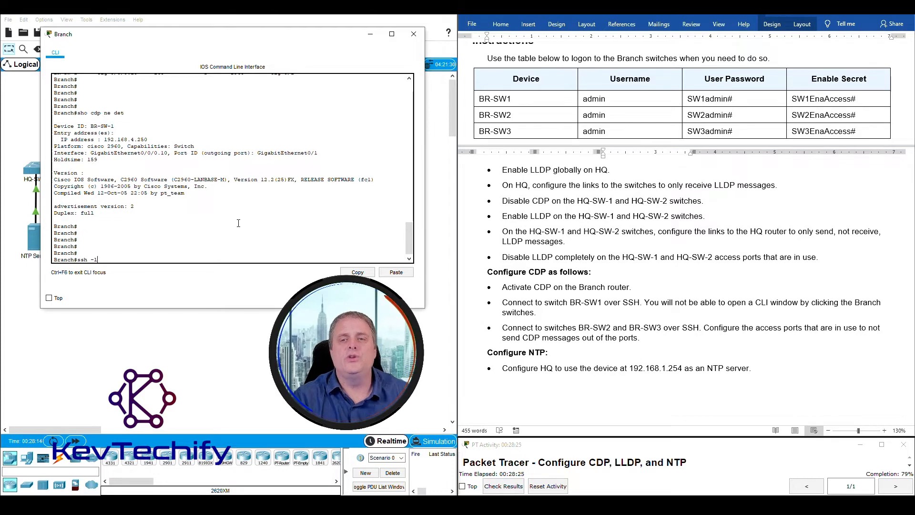
left_click(613, 95)
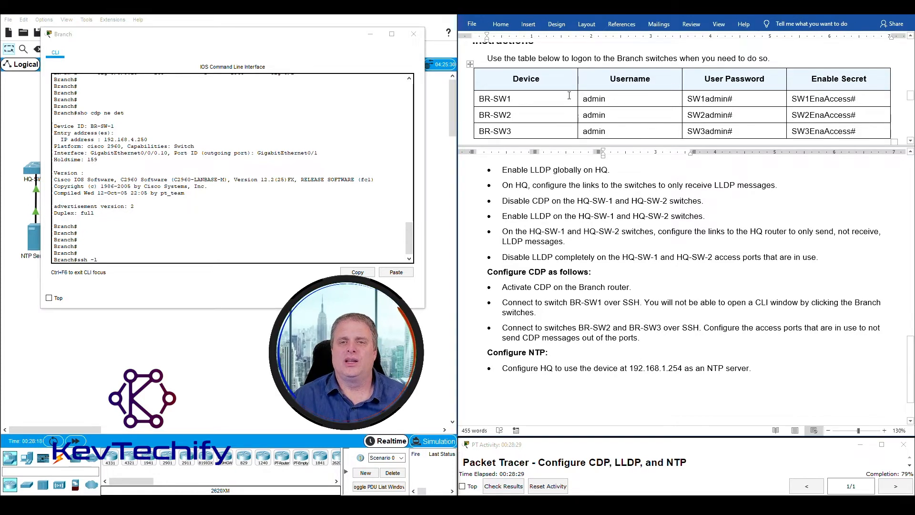
left_click_drag(586, 98, 608, 98)
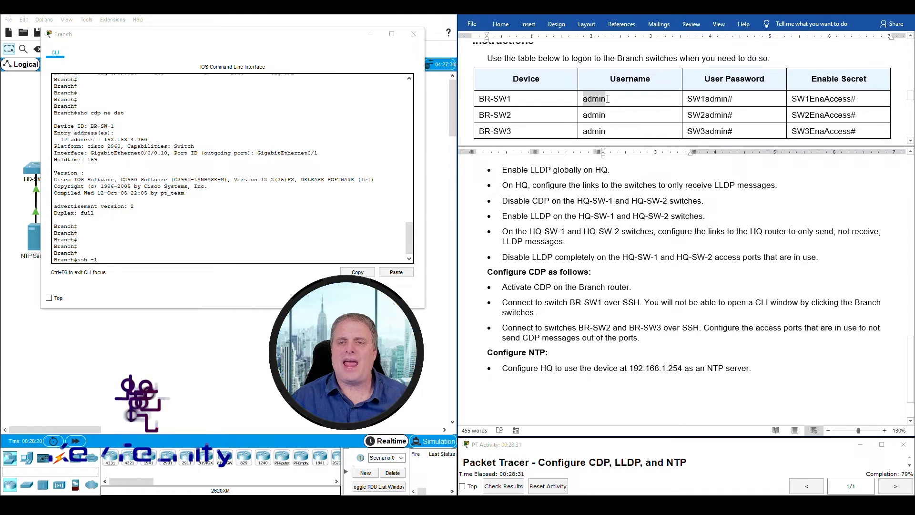
left_click(113, 261)
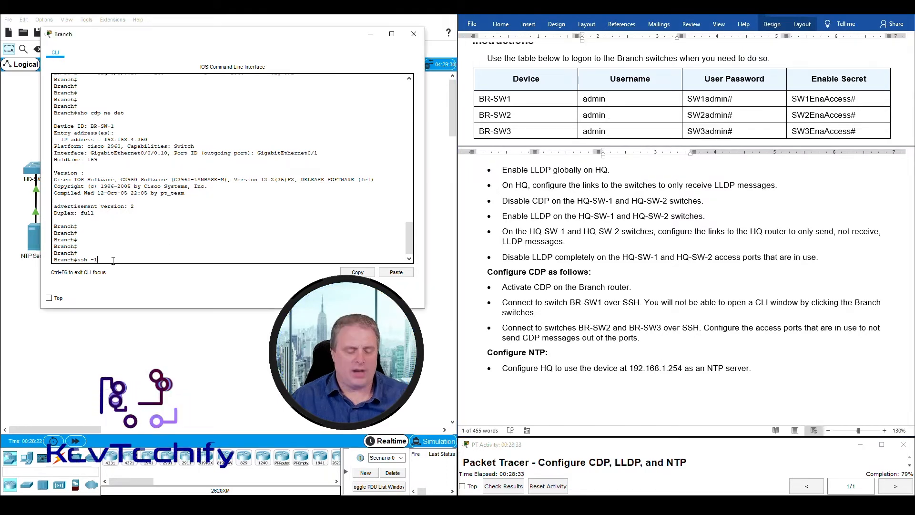
type("admin")
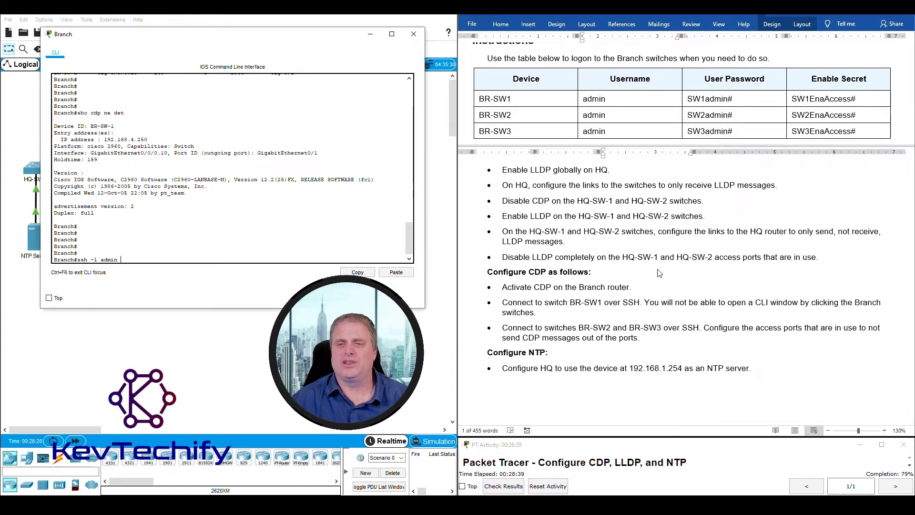
- Complete the SSH command with BR-SW-1's address 192.168.4.250, without running it yet
scroll(659, 273, "up", 15)
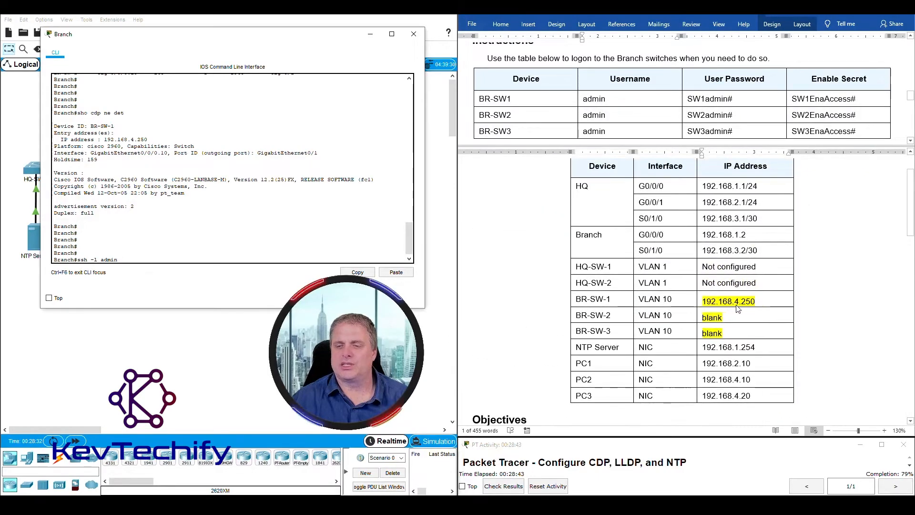
scroll(737, 309, "down", 15)
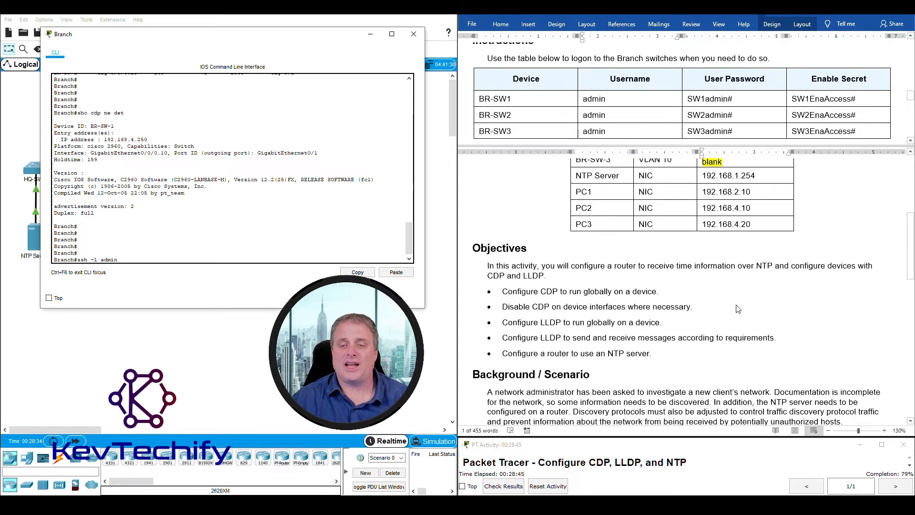
scroll(737, 309, "down", 3)
scroll(737, 308, "up", 15)
scroll(737, 308, "up", 1)
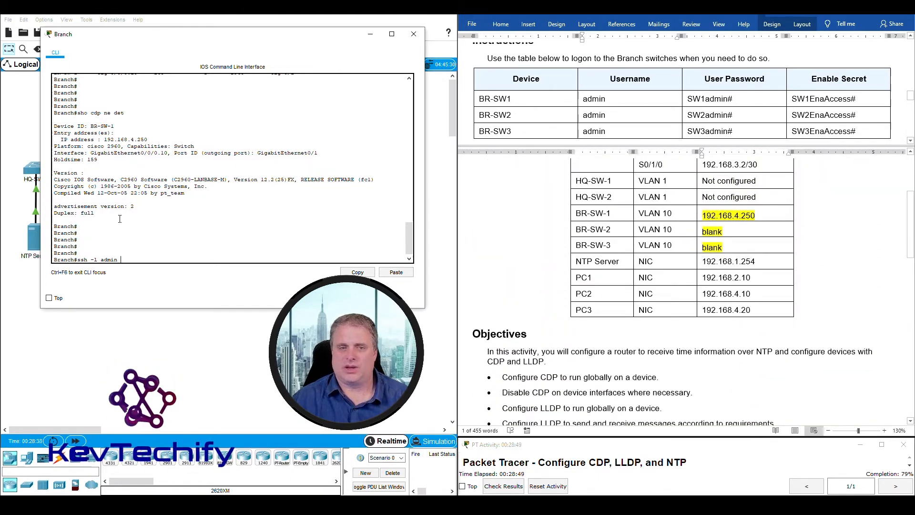
type("2.168.4.250")
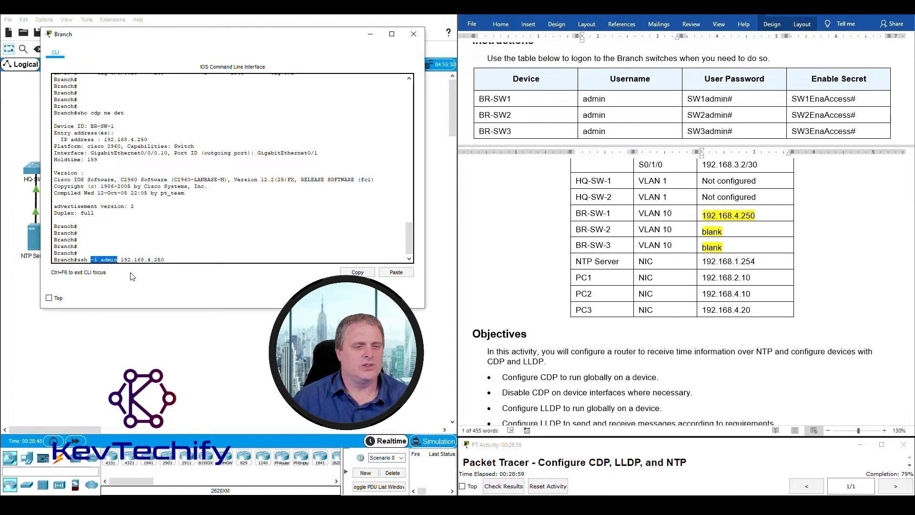
left_click_drag(120, 259, 171, 257)
left_click(171, 260)
- Run the SSH command and log in with BR-SW1's user password from the Word table
key("Return")
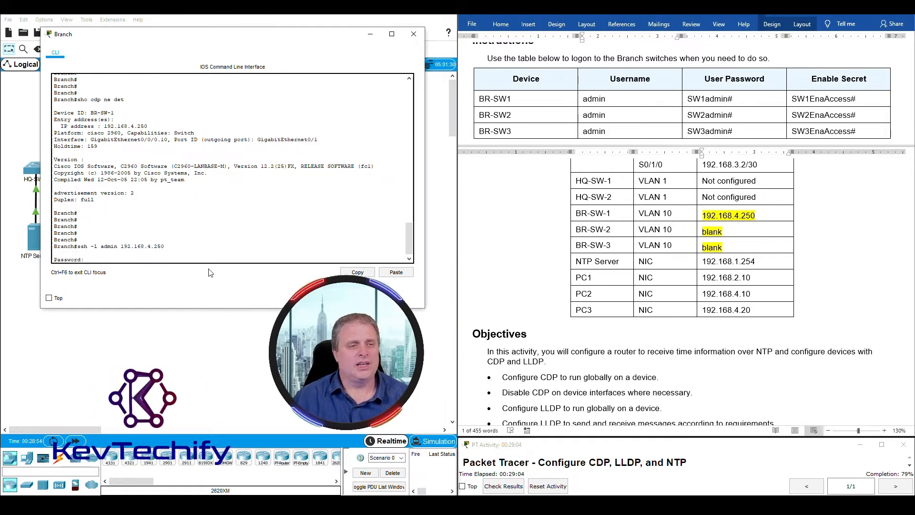
double_click(594, 99)
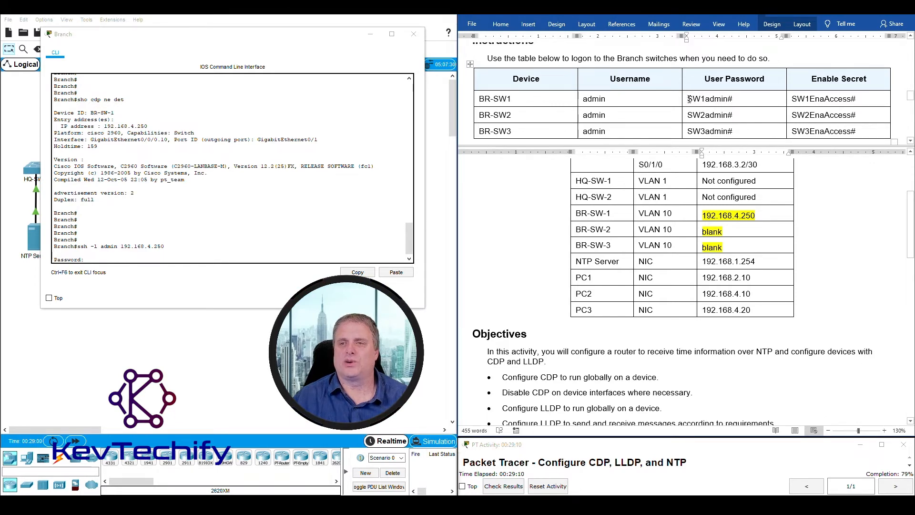
left_click_drag(688, 99, 714, 98)
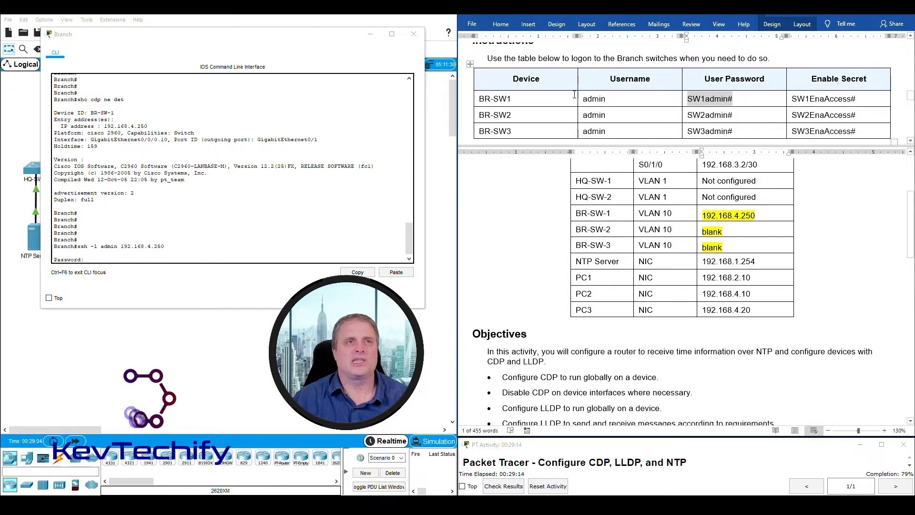
left_click(100, 252)
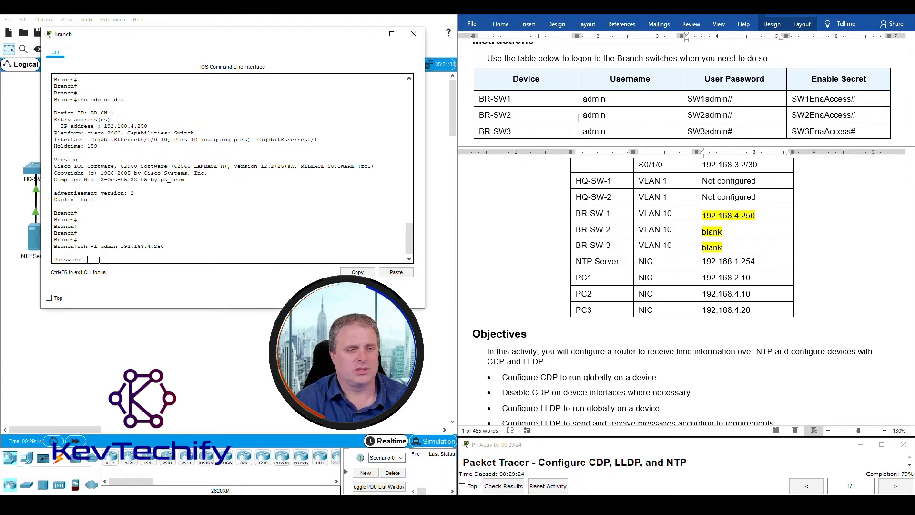
key("Return")
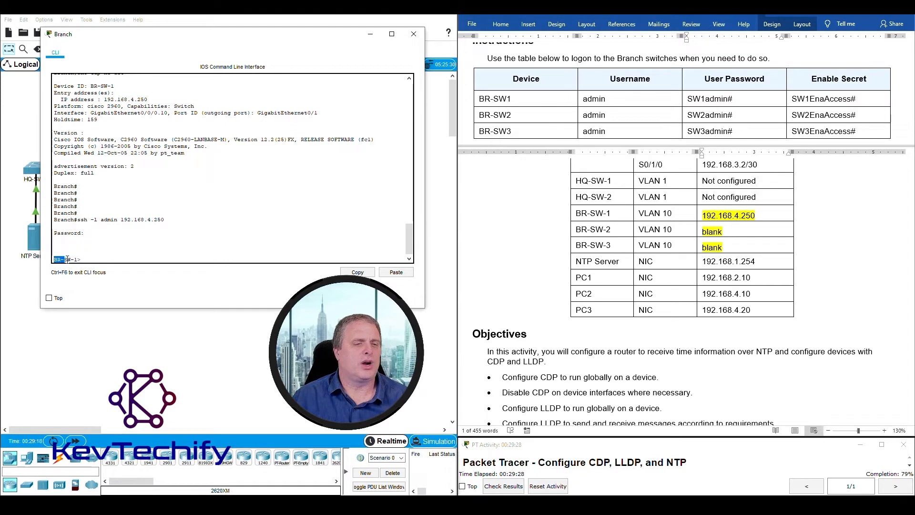
- Scroll the handout to 'Configure CDP as follows' and highlight the BR-SW1 and BR-SW2/BR-SW3 SSH bullets
left_click_drag(80, 258, 82, 258)
left_click(81, 259)
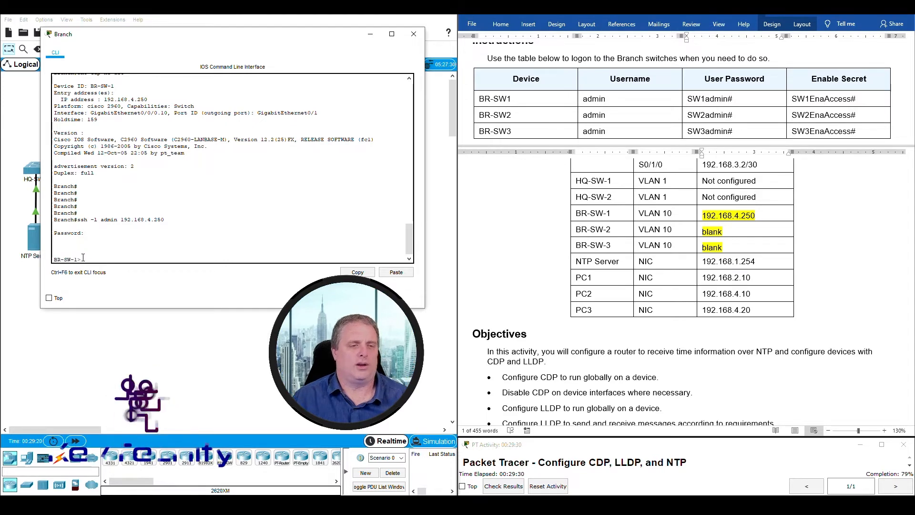
scroll(588, 352, "down", 8)
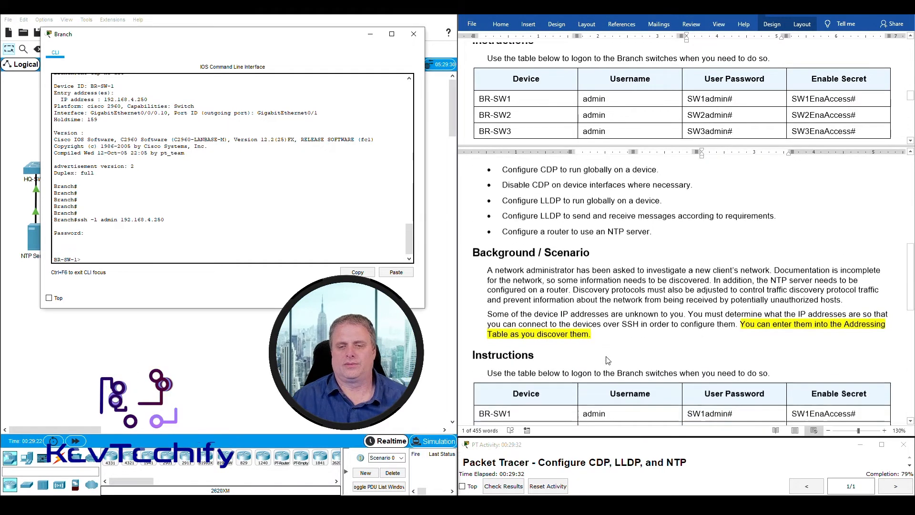
scroll(607, 360, "down", 5)
left_click(569, 240)
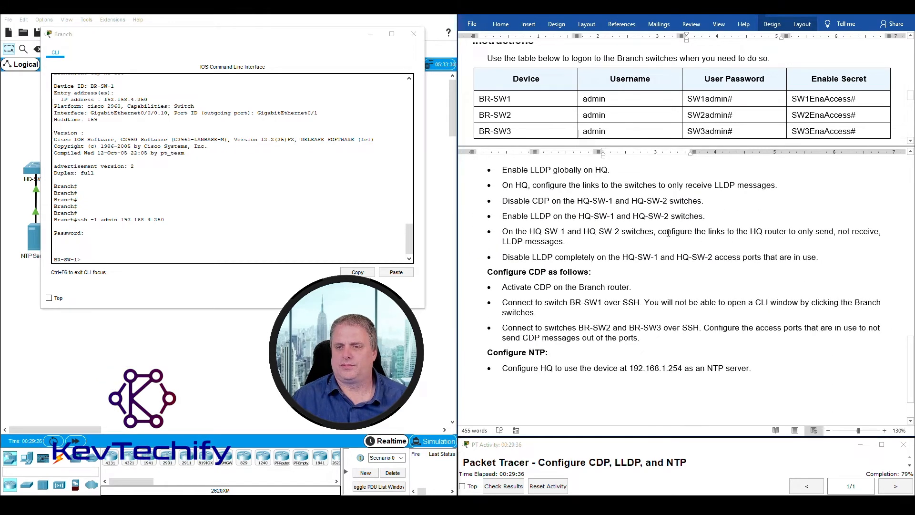
scroll(604, 251, "down", 1)
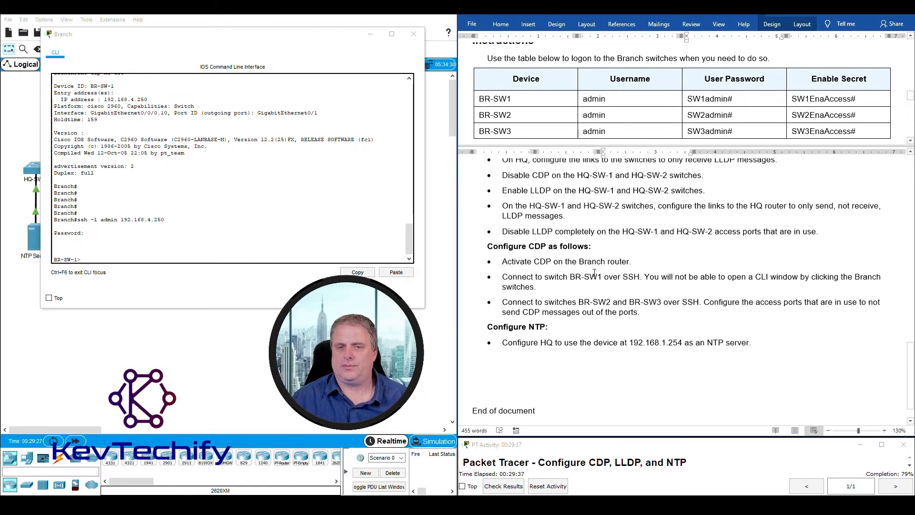
left_click(504, 274)
left_click_drag(504, 273, 558, 273)
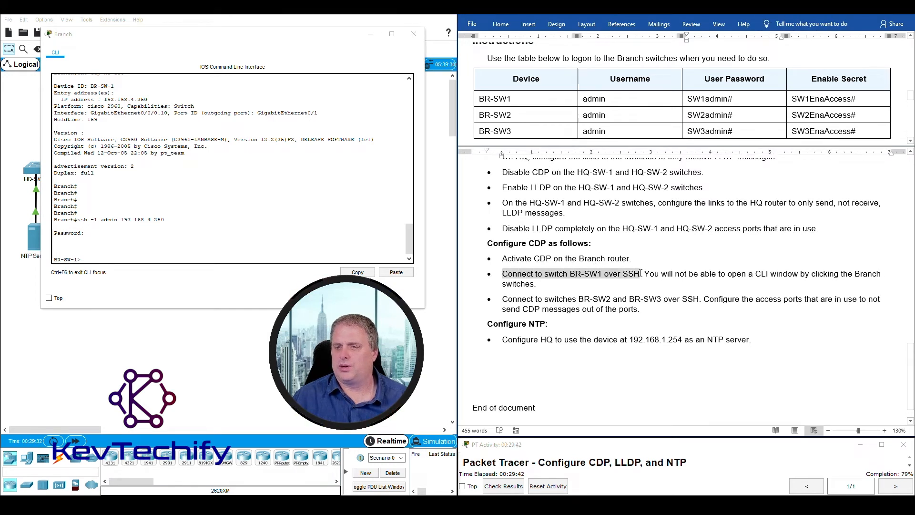
left_click_drag(651, 273, 646, 310)
left_click(504, 299)
left_click_drag(579, 299, 663, 299)
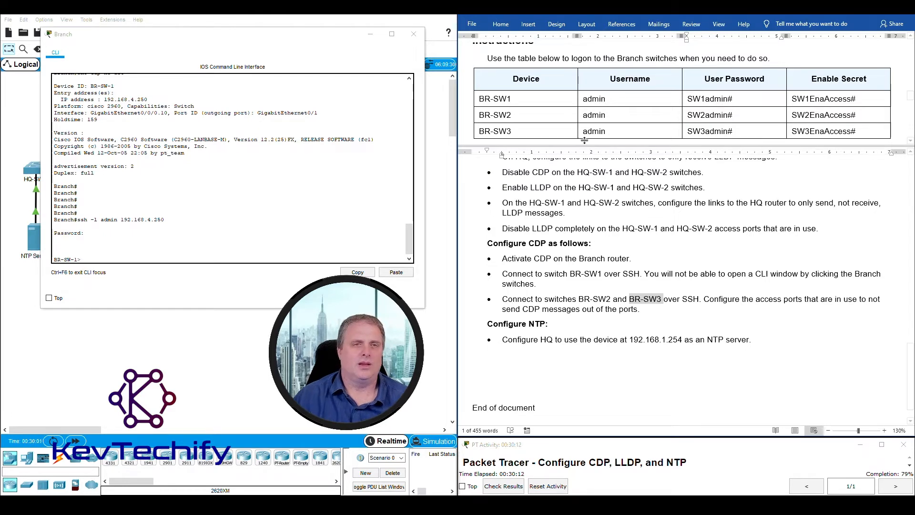
left_click_drag(204, 34, 666, 33)
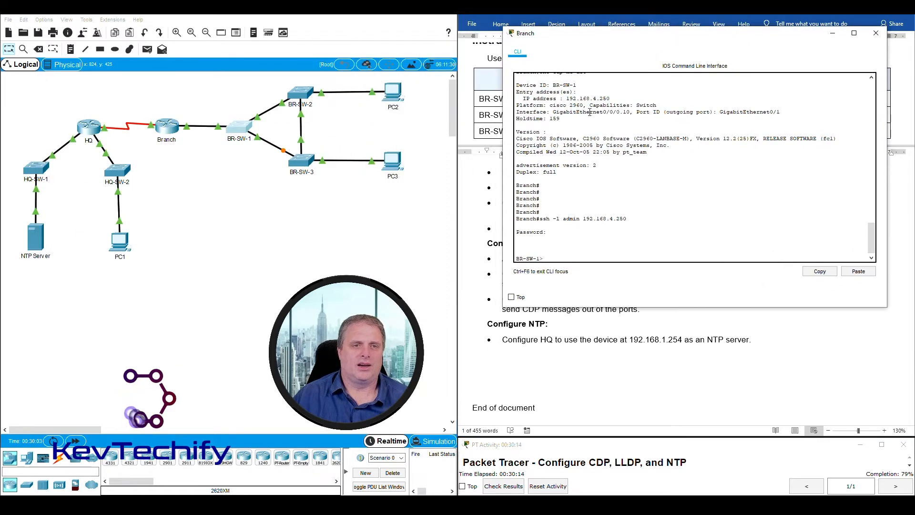
left_click_drag(280, 81, 316, 85)
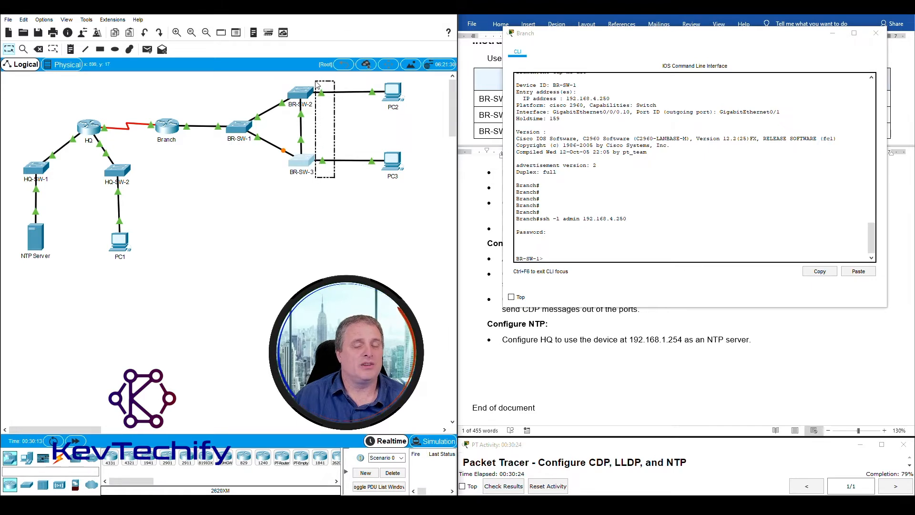
left_click(405, 196)
mouse_move(415, 195)
left_mouse_down()
mouse_move(390, 86)
mouse_move(365, 80)
mouse_move(423, 183)
left_mouse_up()
left_click_drag(404, 132, 367, 76)
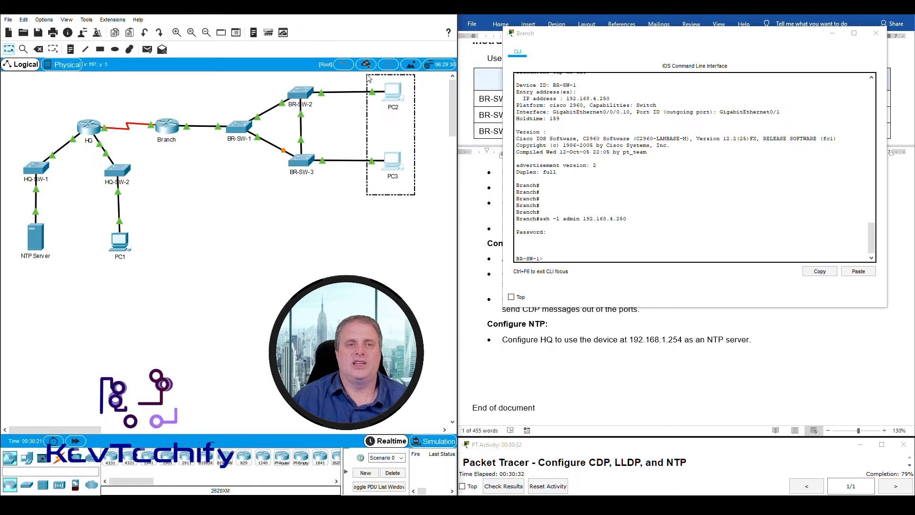
left_click(340, 183)
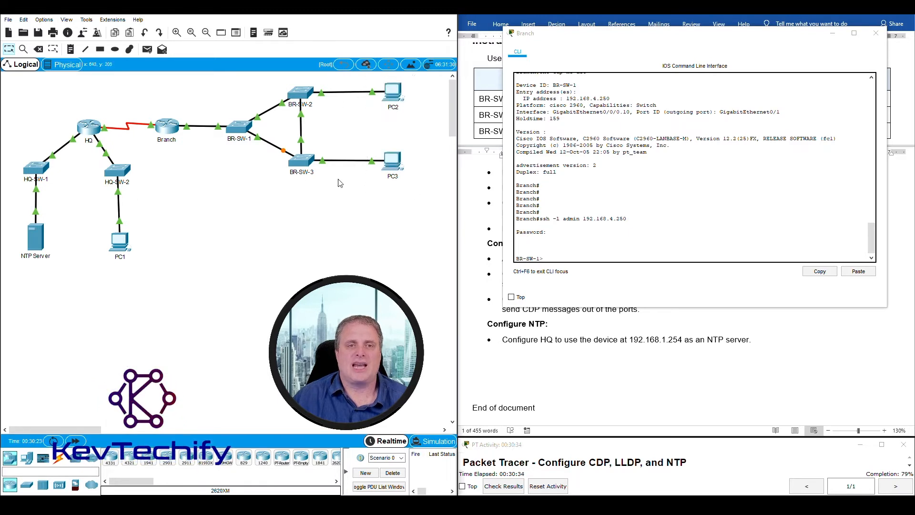
left_click_drag(323, 94, 345, 178)
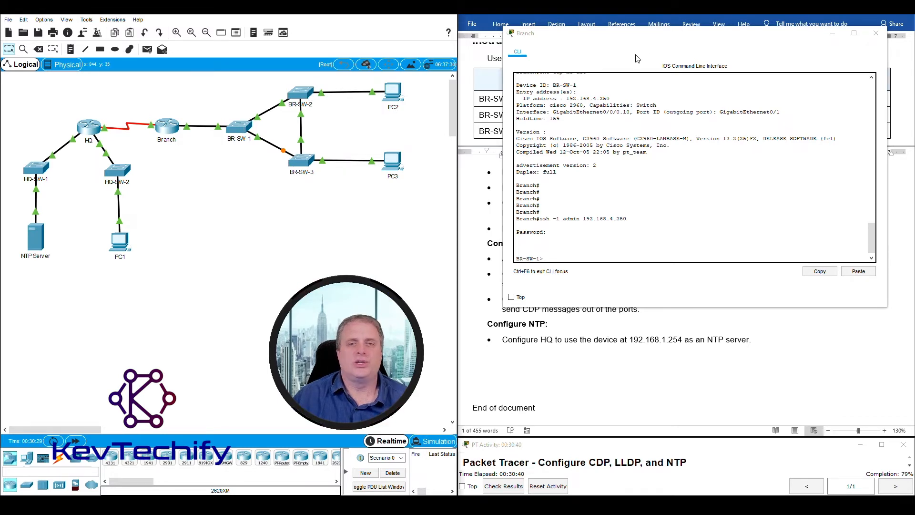
left_click_drag(658, 41, 186, 27)
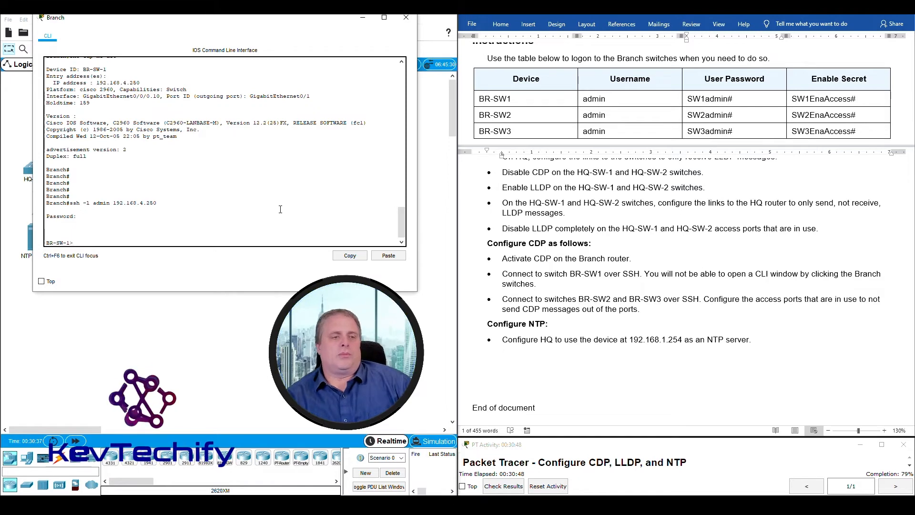
- Run enable on BR-SW-1 and supply its enable secret from the Word table to reach BR-SW-1#
type("ble")
key("Return")
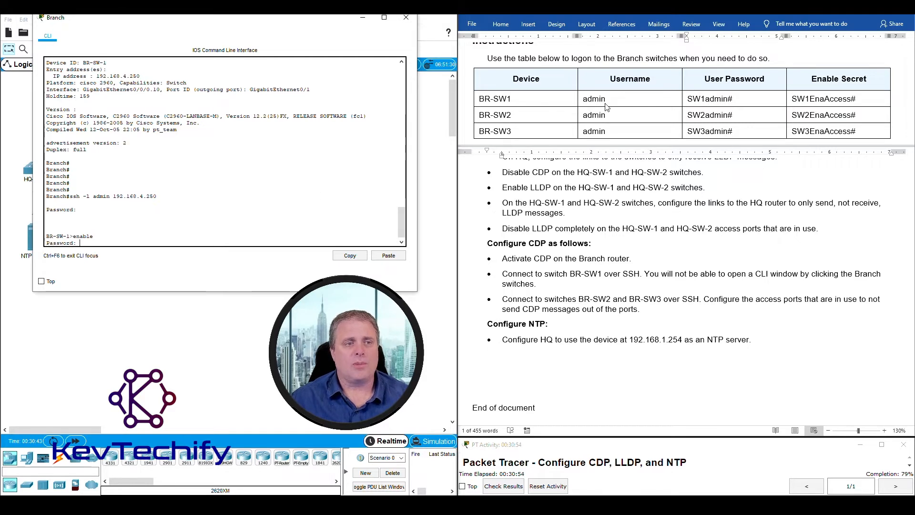
double_click(704, 105)
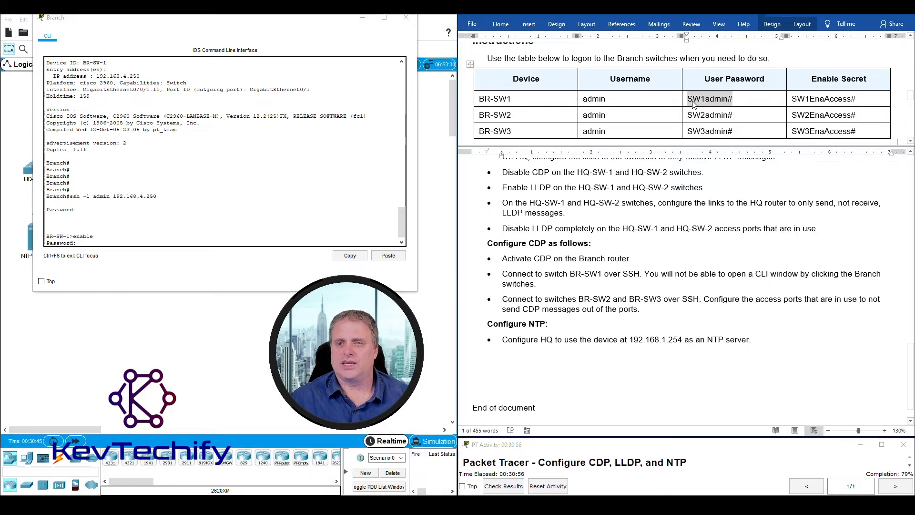
left_click(792, 100)
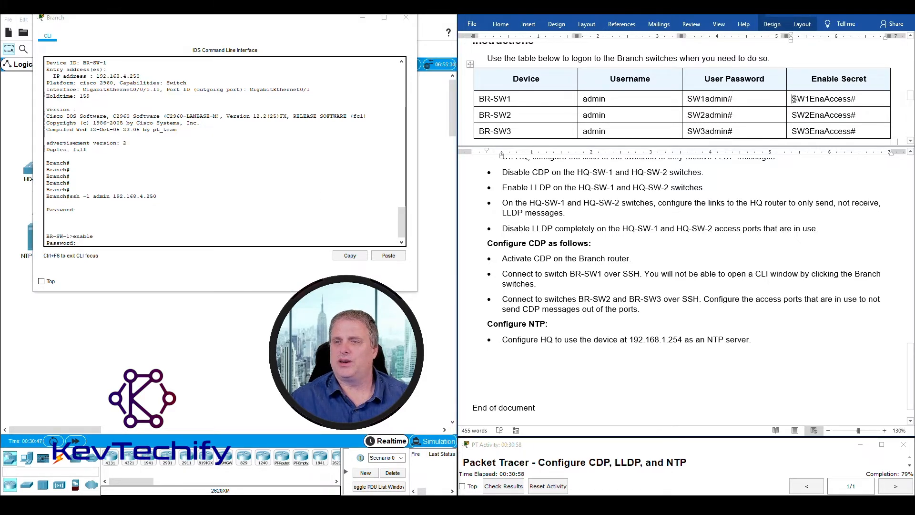
left_click_drag(792, 99, 856, 98)
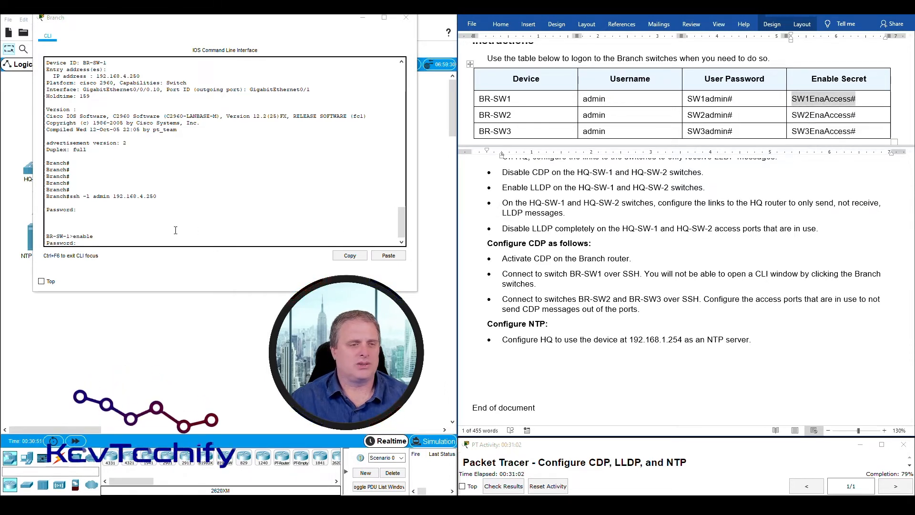
left_click(98, 242)
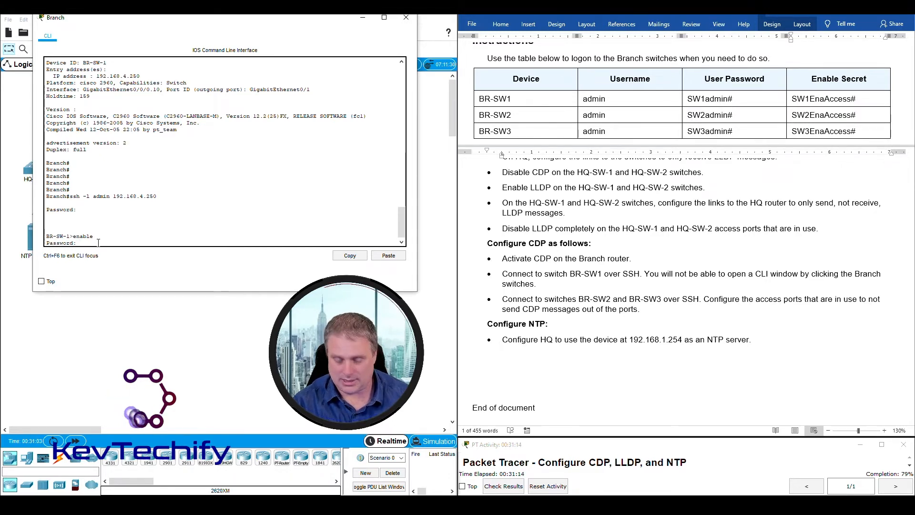
key("Return")
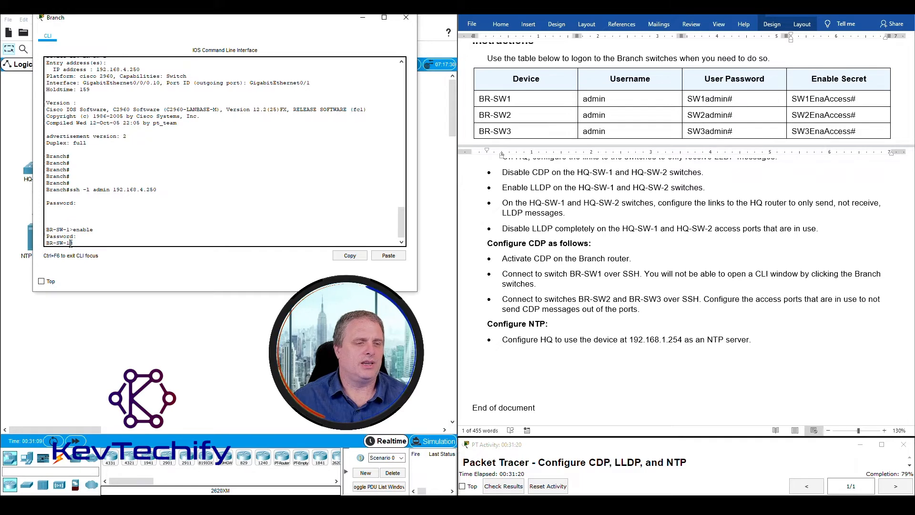
left_click_drag(46, 242, 66, 243)
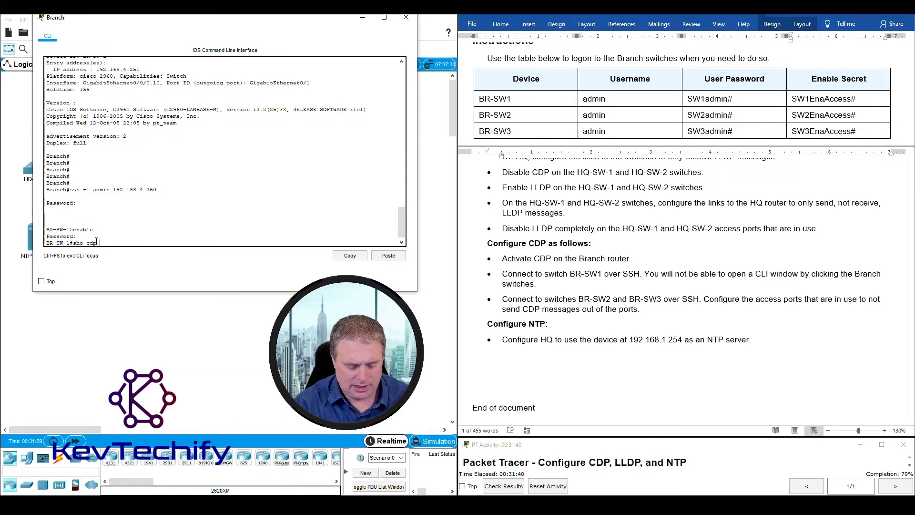
- Run show cdp neighbors on BR-SW-1 and review the listed neighbour devices
key("Return")
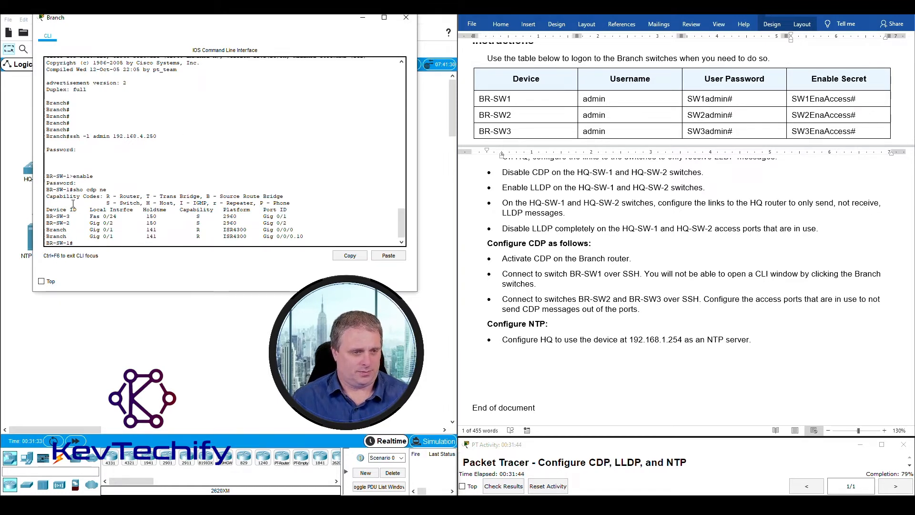
left_click_drag(46, 216, 327, 238)
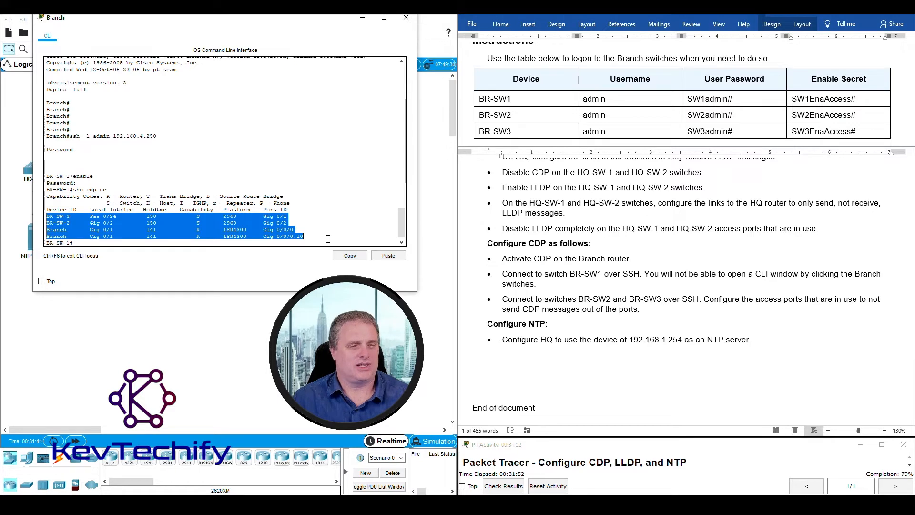
left_click(102, 244)
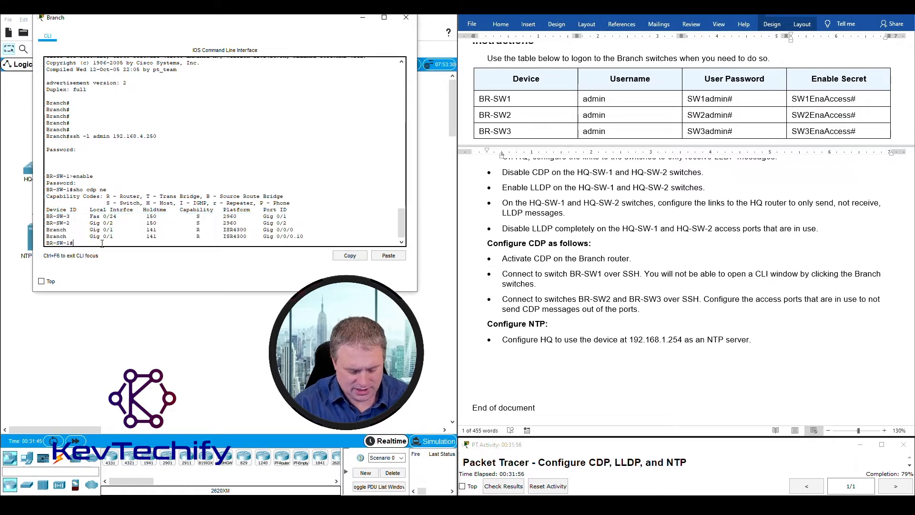
- Run 'sho cdp ne det' to reveal BR-SW-3's IP address, 192.168.4.254
type("sho cdp ne det")
key("Return")
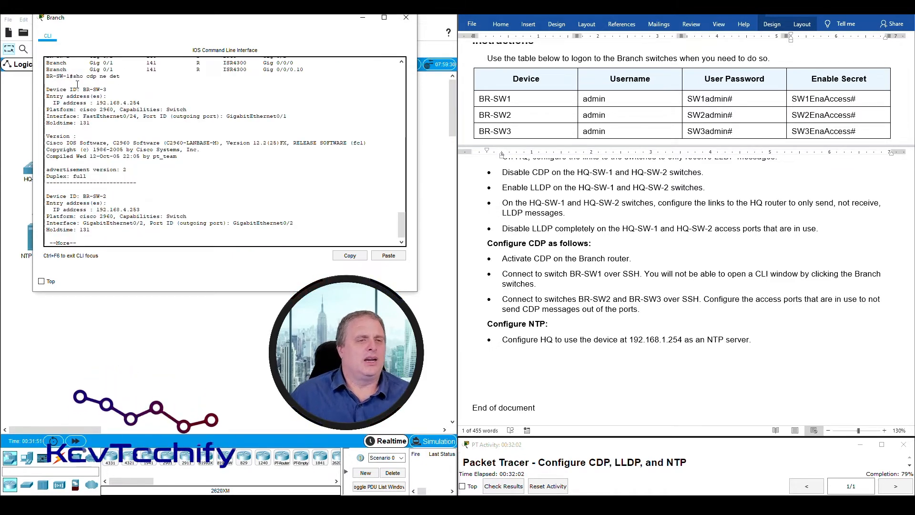
left_click_drag(82, 89, 110, 89)
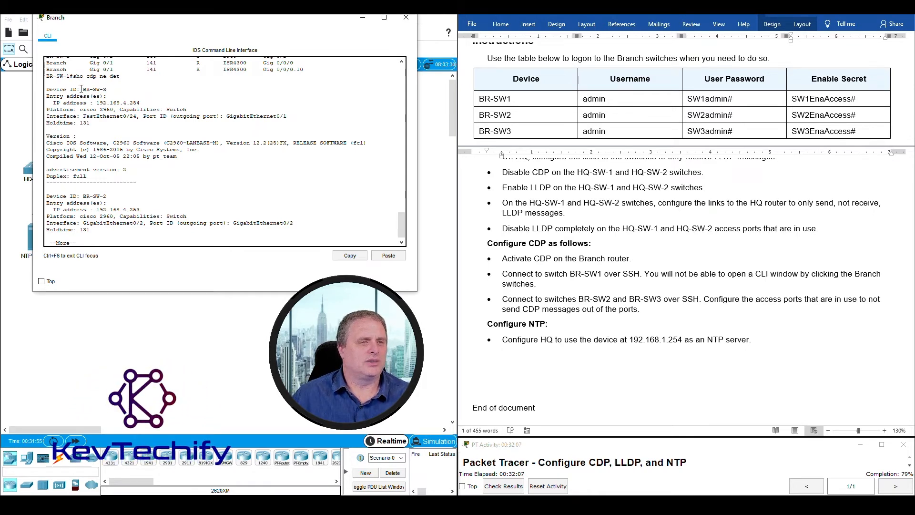
left_click_drag(74, 76, 107, 89)
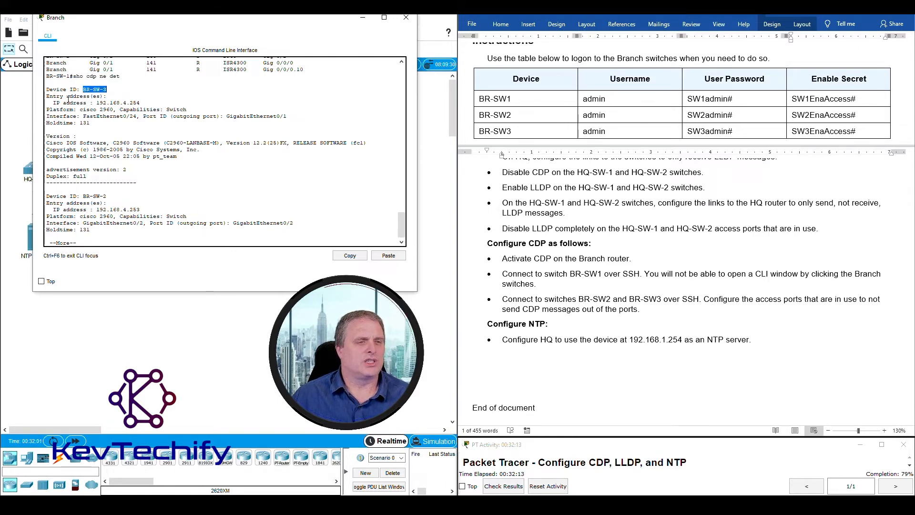
left_click_drag(50, 103, 140, 103)
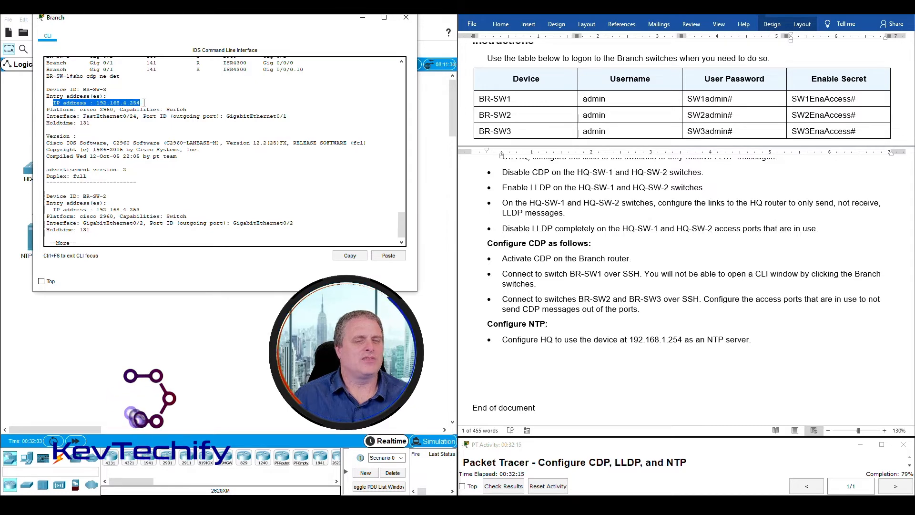
- Replace the BR-SW-3 'blank' placeholder in the addressing table with 192.168.4.254
scroll(752, 283, "up", 15)
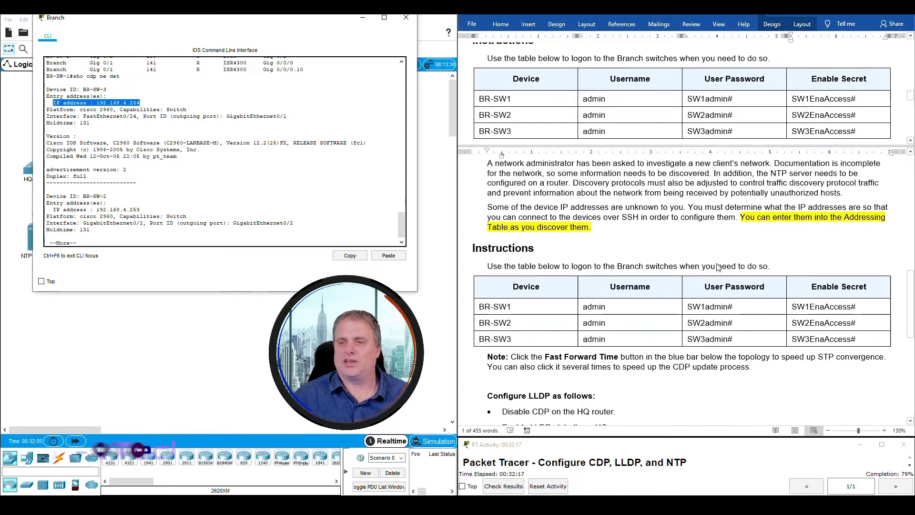
scroll(718, 267, "up", 3)
left_click(710, 288)
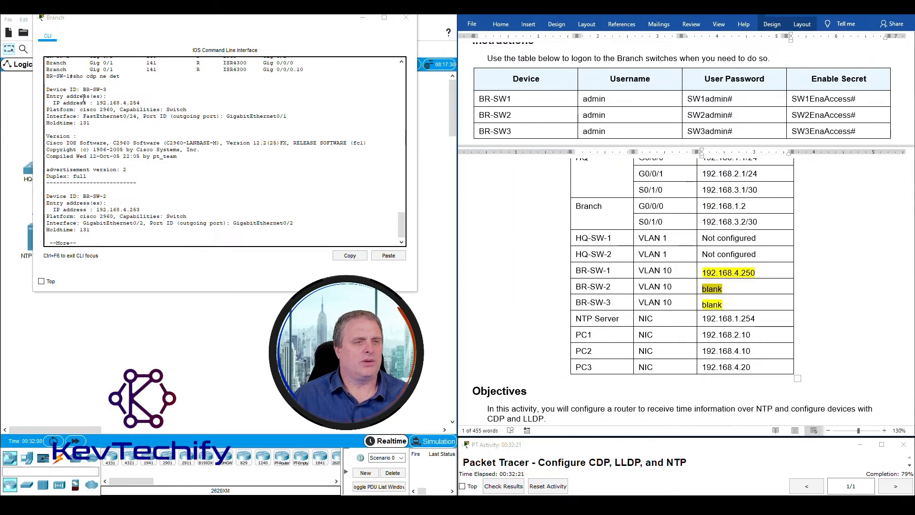
left_click_drag(728, 306, 695, 306)
left_click(732, 305)
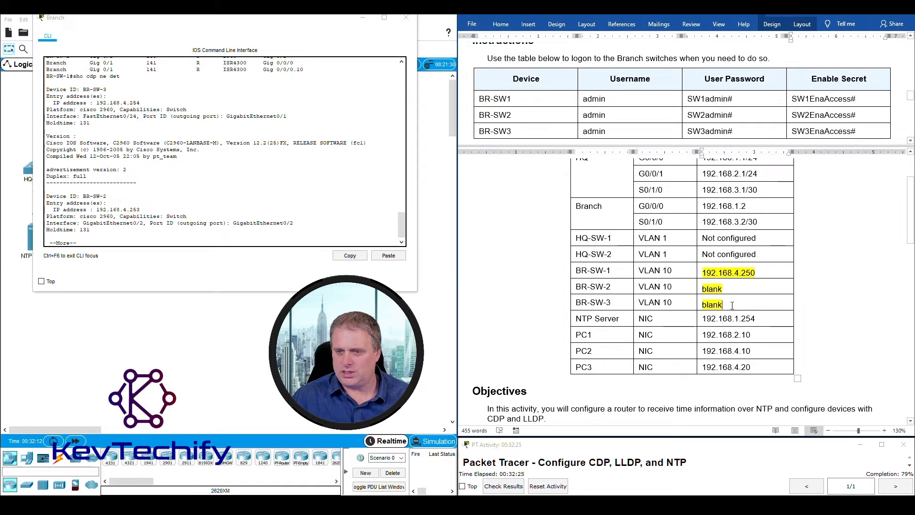
type("19")
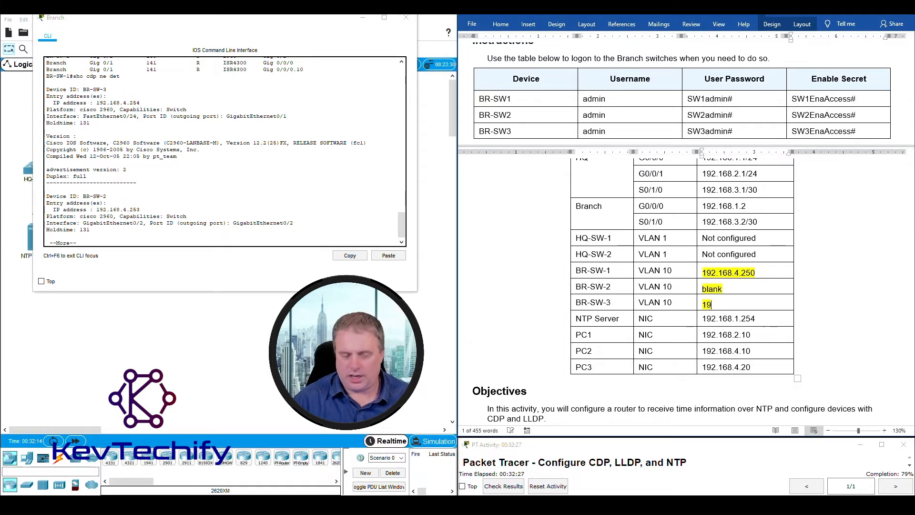
type("2.168.")
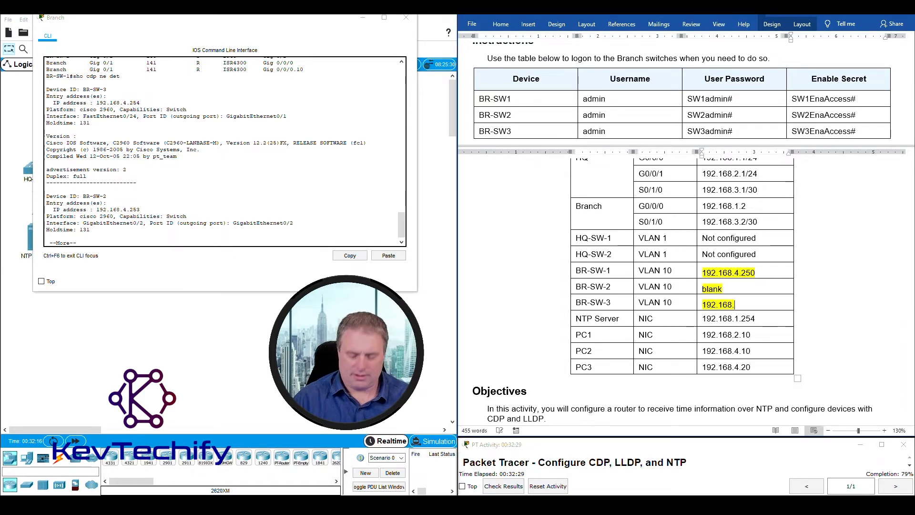
type("4.253")
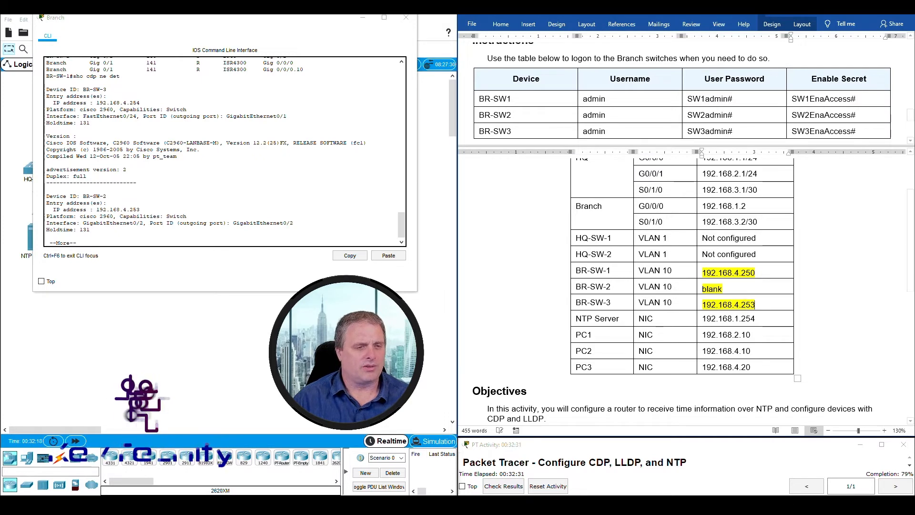
key("BackSpace")
type("5")
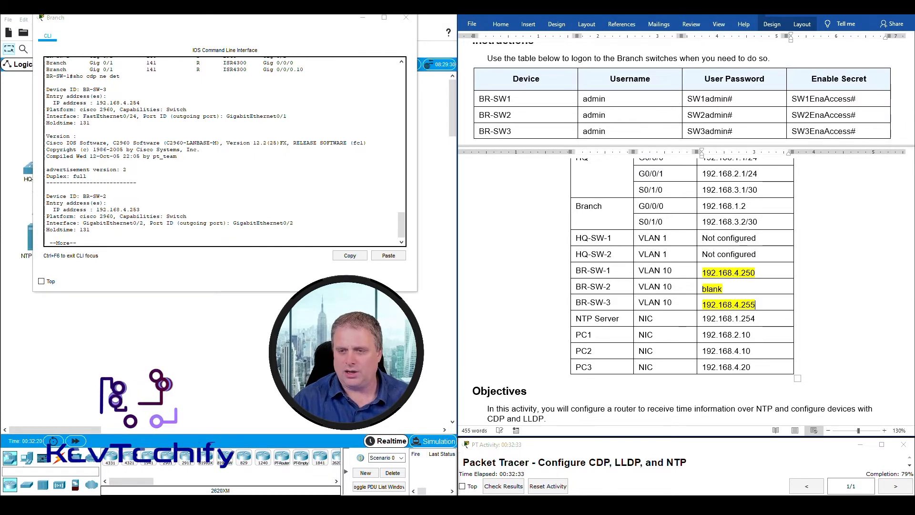
key("BackSpace")
type("4")
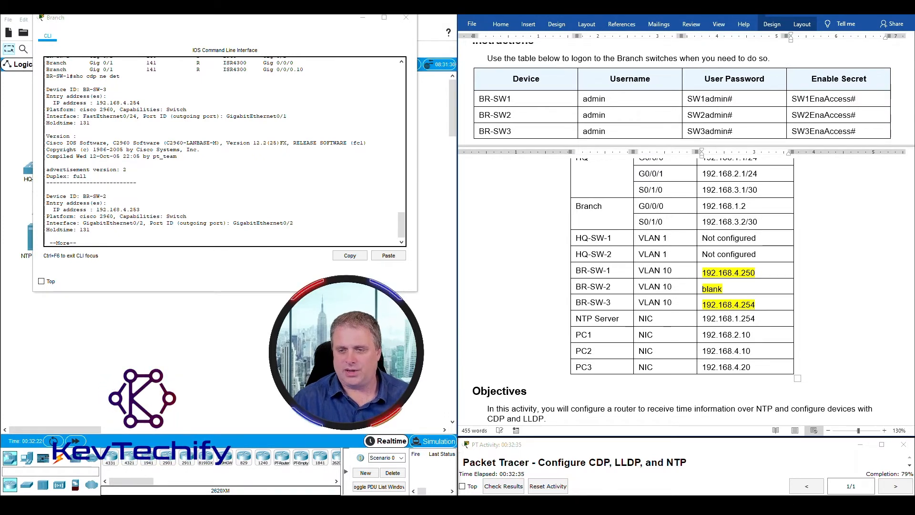
- Verify the BR-SW-3 row, then locate BR-SW-2's device ID and IP in the CLI output
left_click_drag(578, 305, 753, 307)
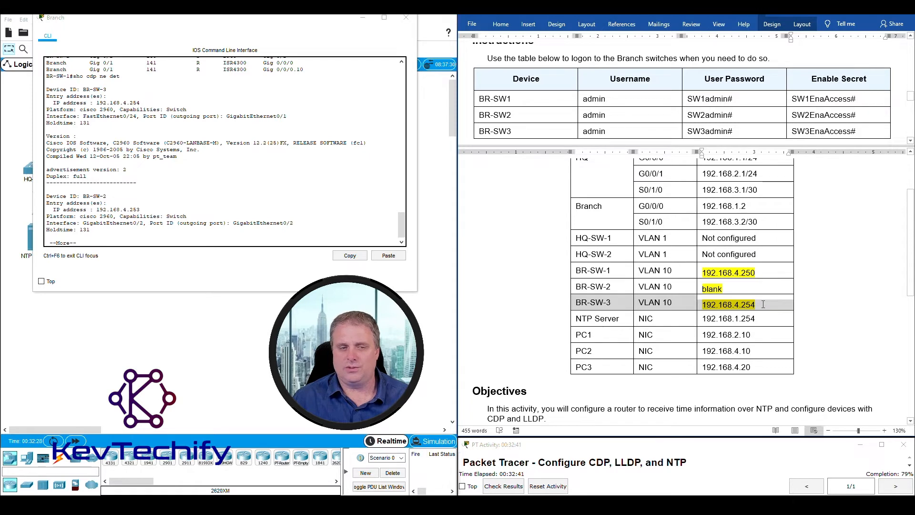
left_click(658, 306)
left_click(170, 191)
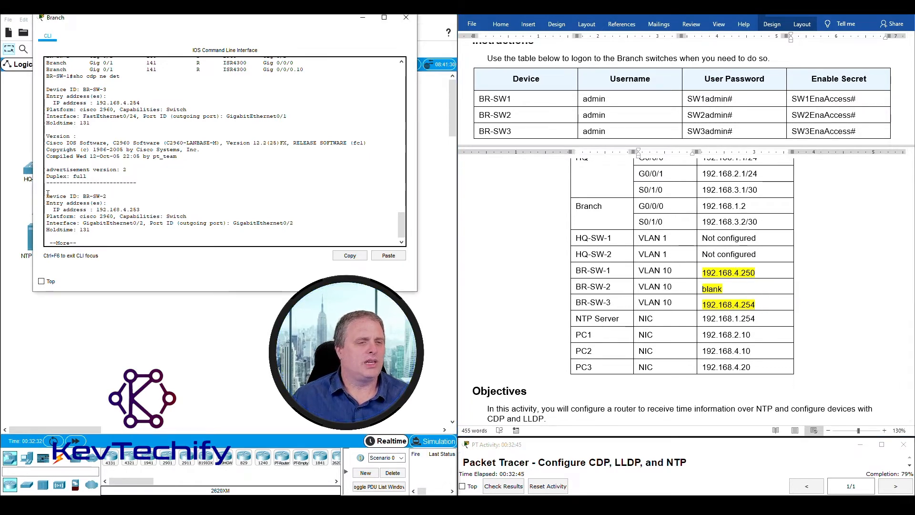
left_click_drag(48, 194, 138, 210)
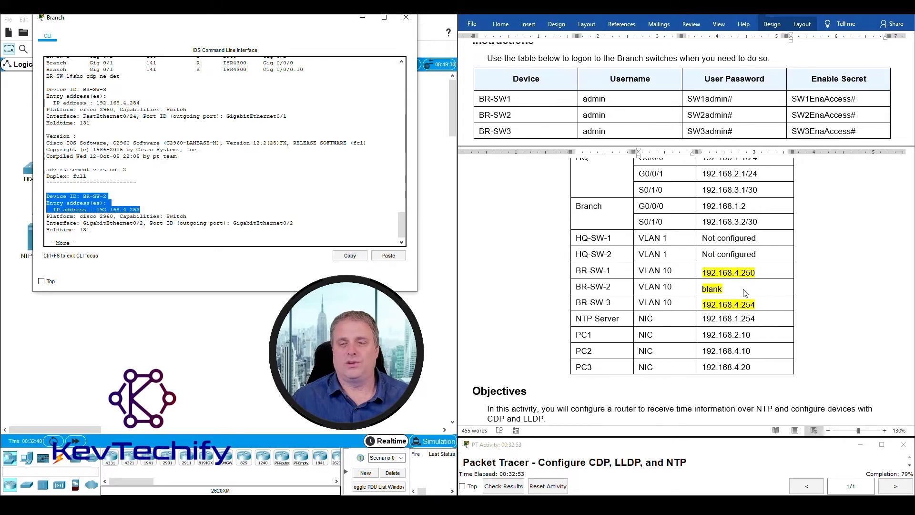
- Enter 192.168.4.253 in BR-SW-2's address cell and review all three Branch switch IPs
left_click(729, 288)
left_click(697, 288)
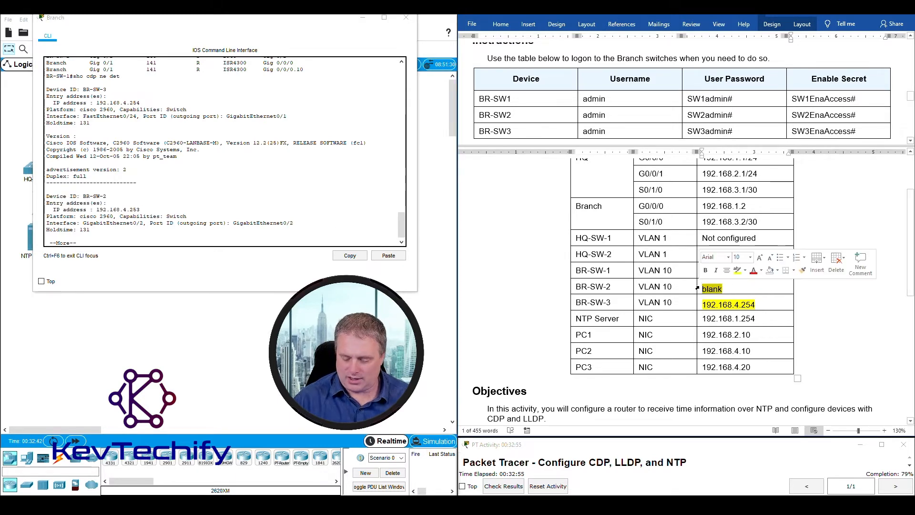
type("192.168.")
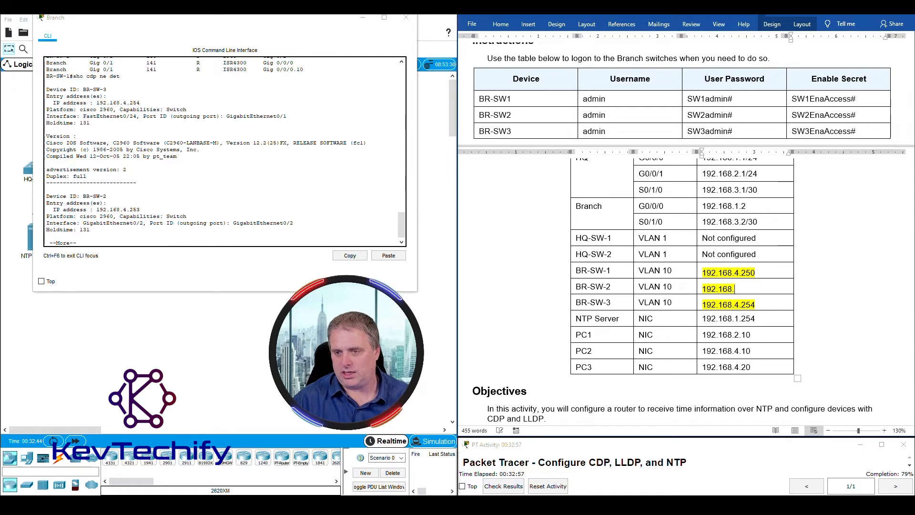
type("4.")
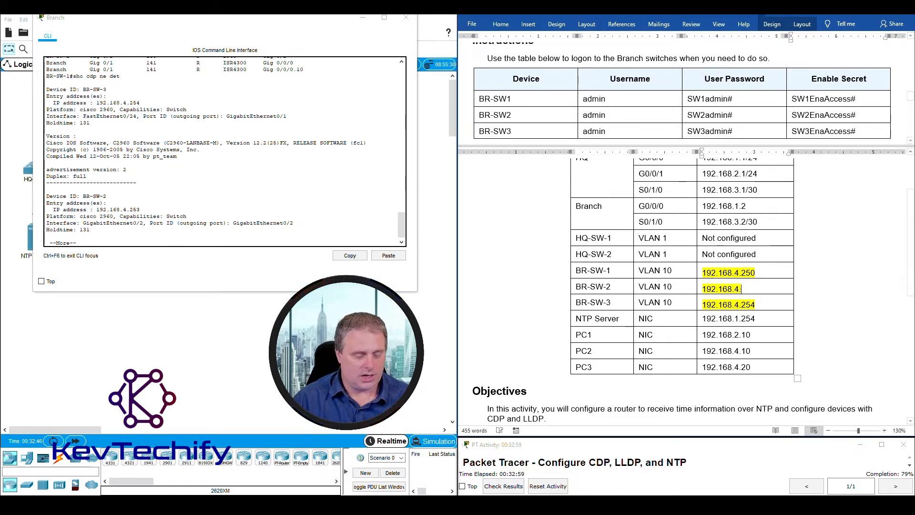
type("253")
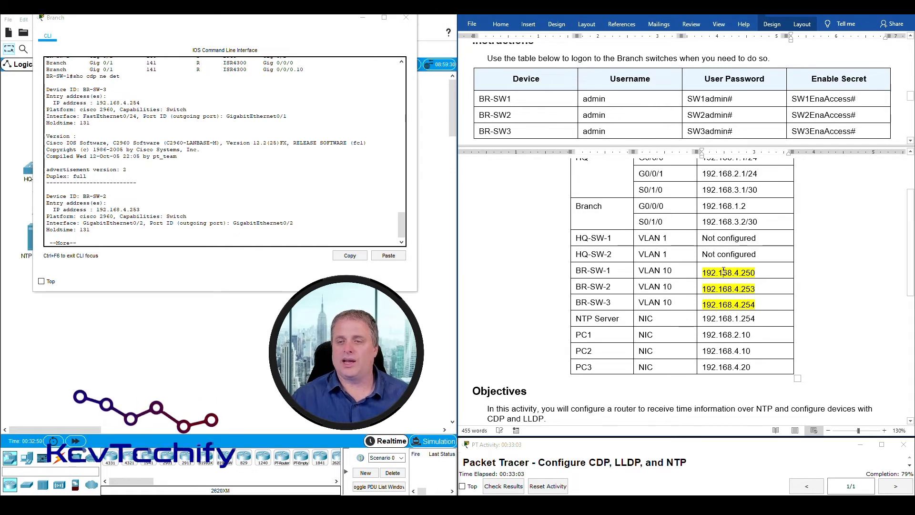
left_click_drag(724, 270, 765, 301)
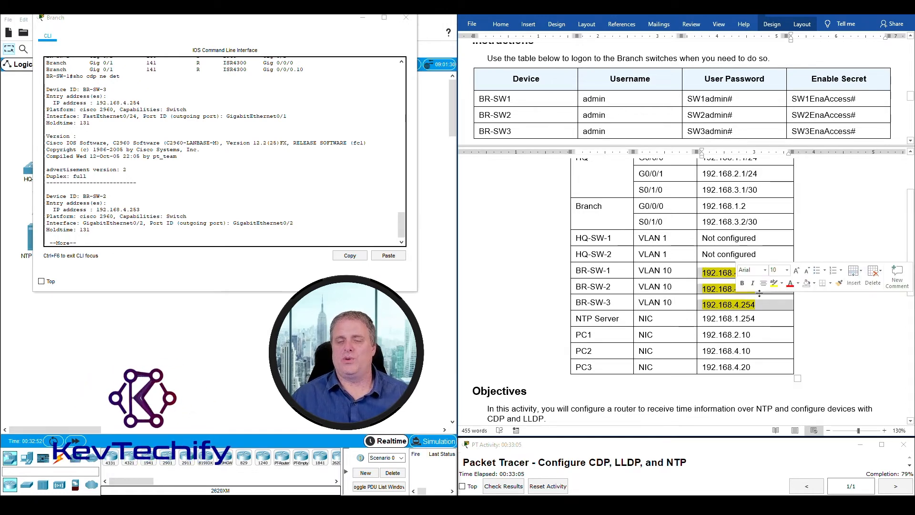
scroll(744, 286, "down", 8)
scroll(723, 275, "down", 10)
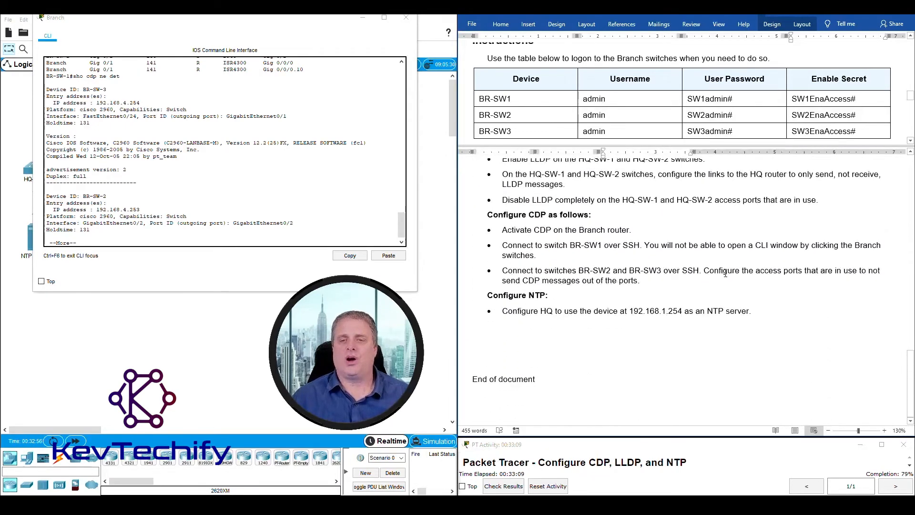
scroll(725, 273, "up", 2)
left_click(362, 18)
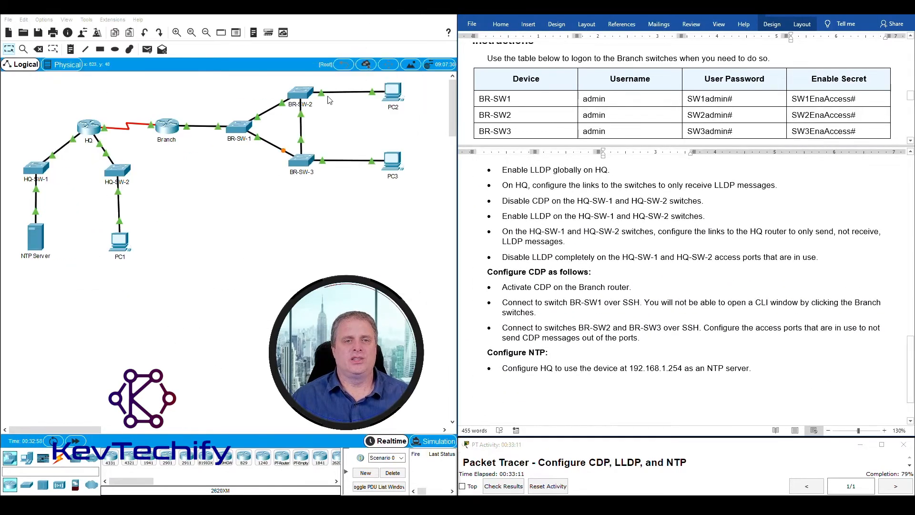
- Check BR-SW-1, dismiss its 'Configure is locked' warning, and return to the Branch router's CLI
left_click(644, 327)
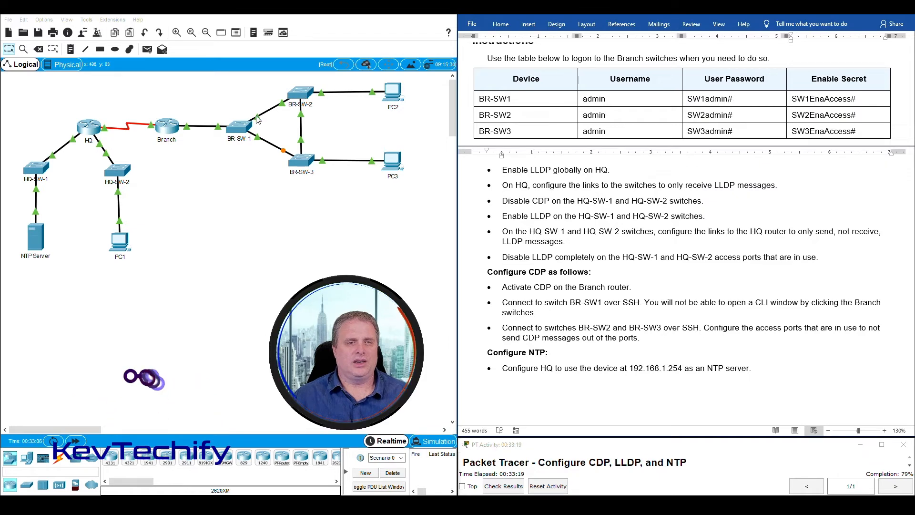
left_click(242, 139)
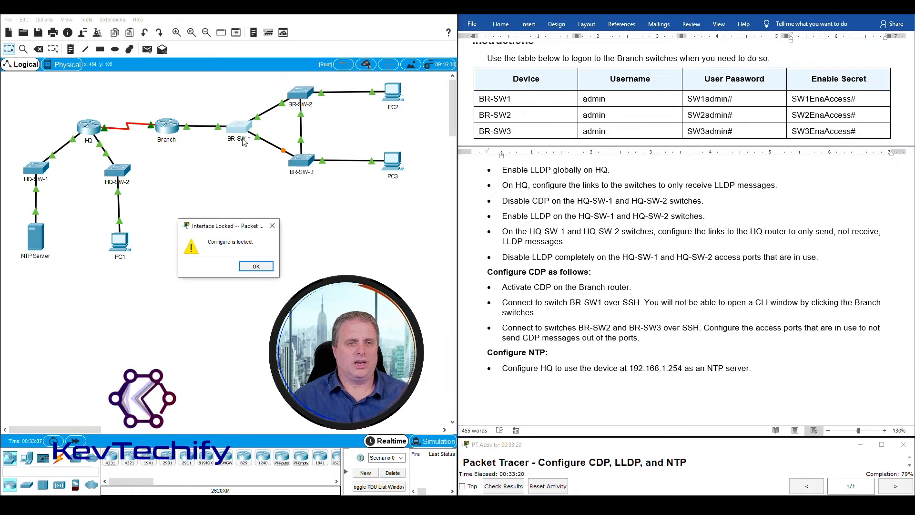
left_click(256, 266)
left_click(164, 129)
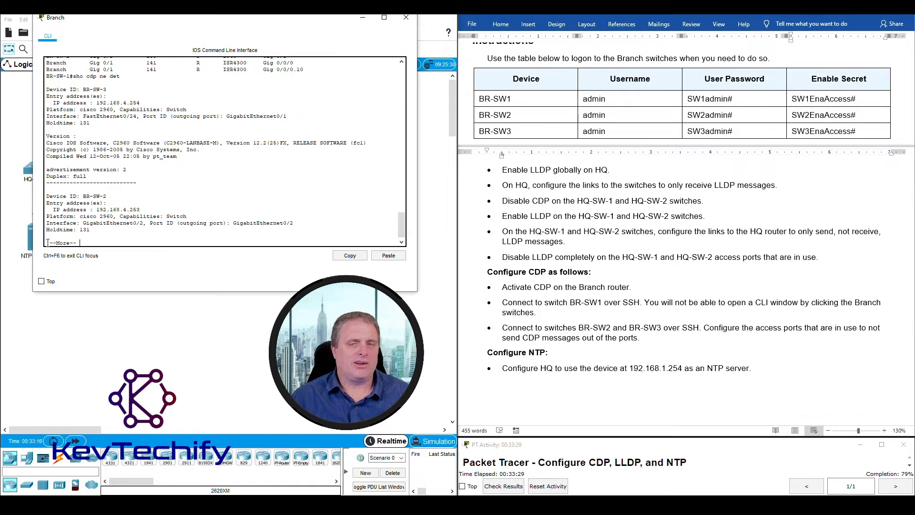
- End the paged CDP output and enter BR-SW-2's SSH username admin from the login table
key("space")
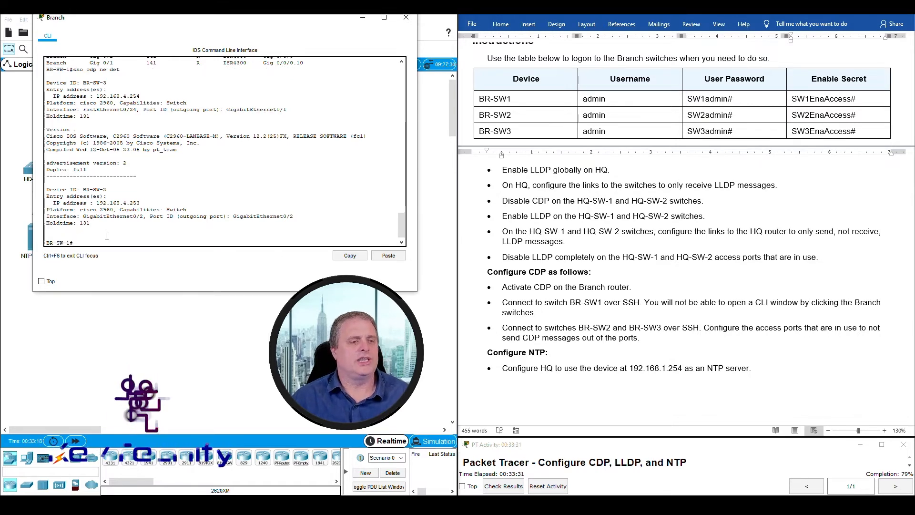
left_click_drag(47, 243, 71, 243)
left_click(84, 243)
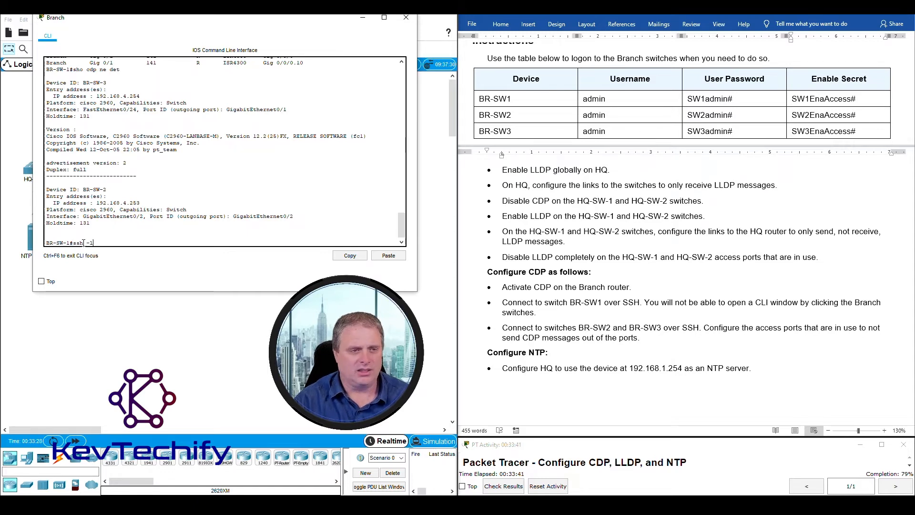
left_click(490, 115)
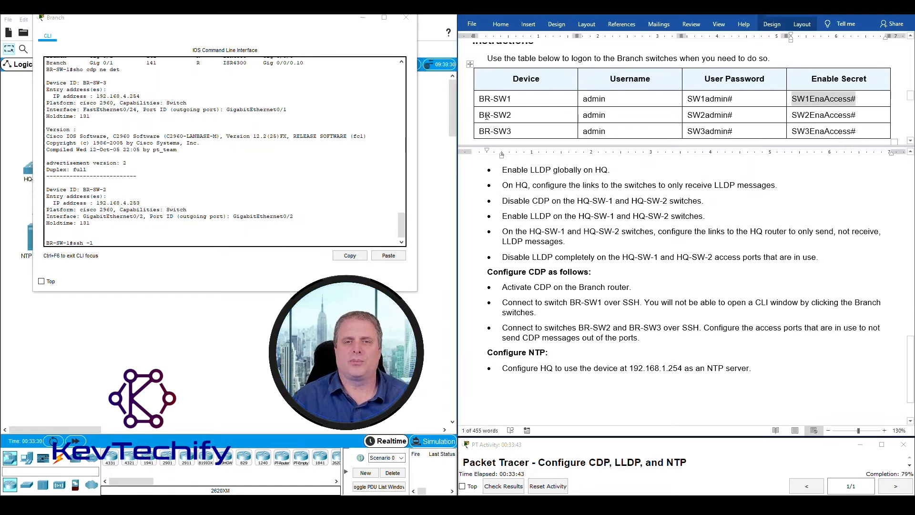
left_click_drag(480, 115, 513, 115)
left_click(586, 115)
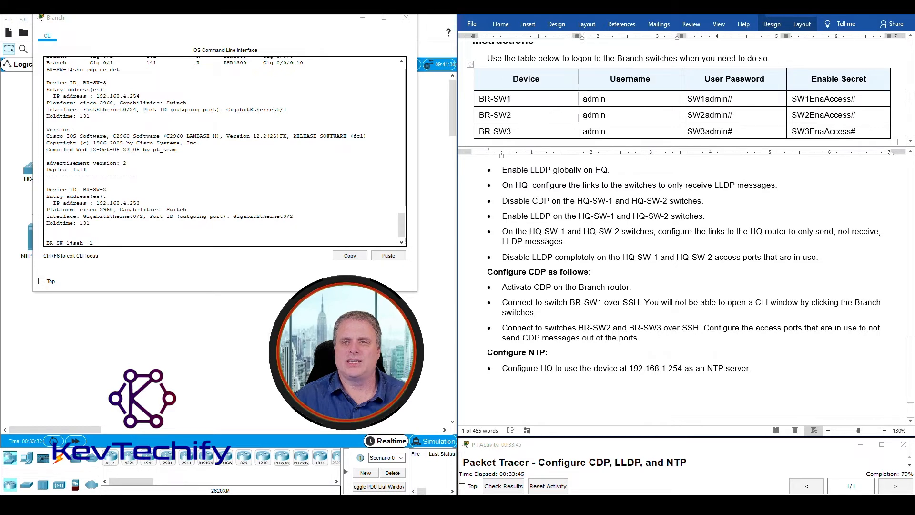
double_click(586, 115)
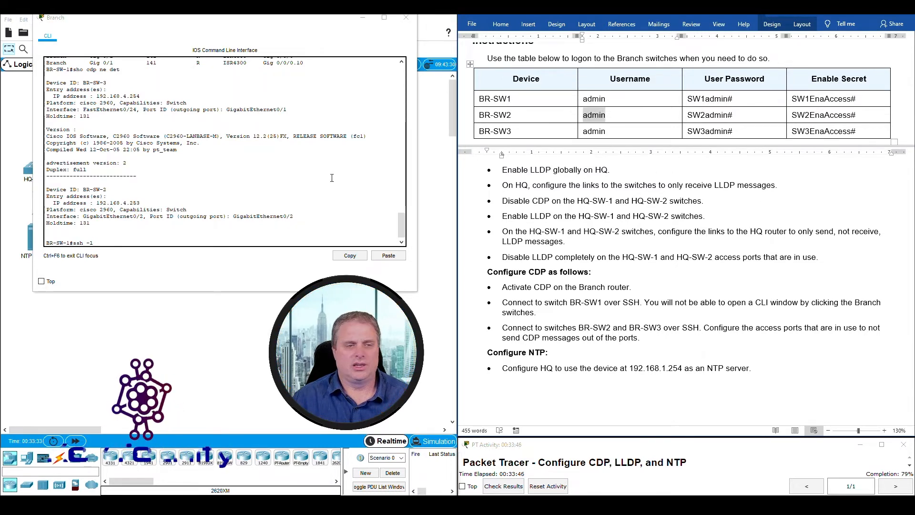
left_click(110, 242)
type("admin")
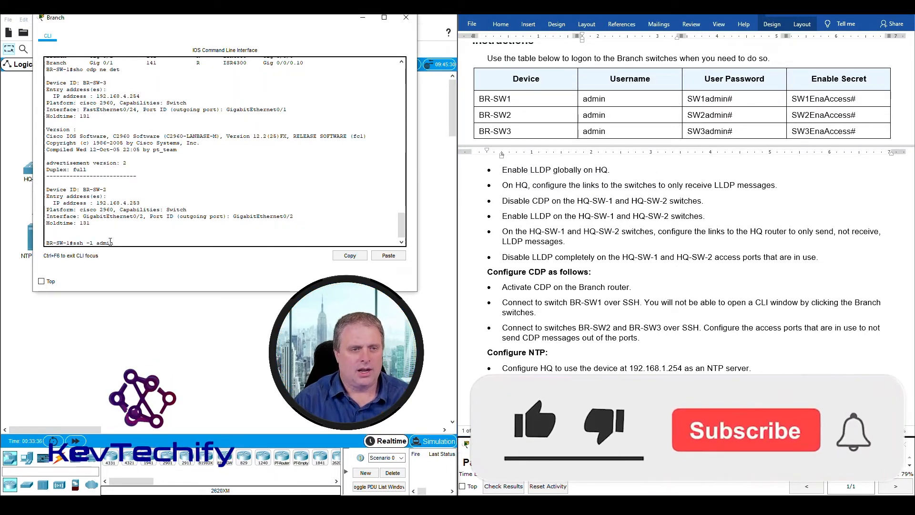
- Add BR-SW-2's address 192.168.4.253 from the addressing table and run the SSH command
scroll(708, 298, "up", 6)
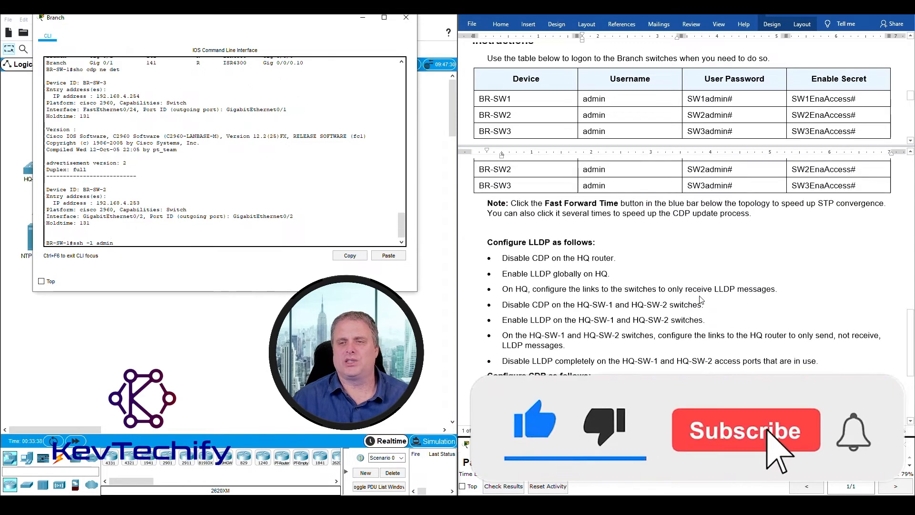
scroll(707, 297, "up", 10)
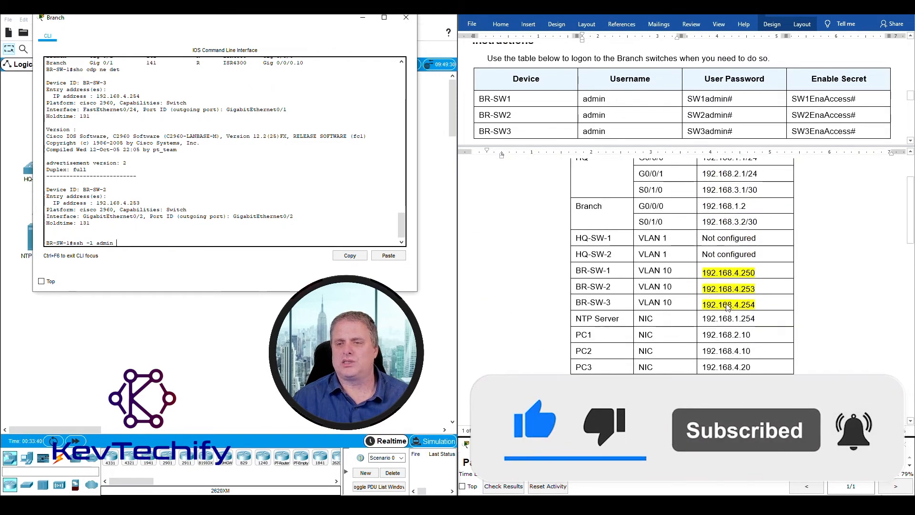
left_click(719, 294)
left_click_drag(702, 289, 738, 287)
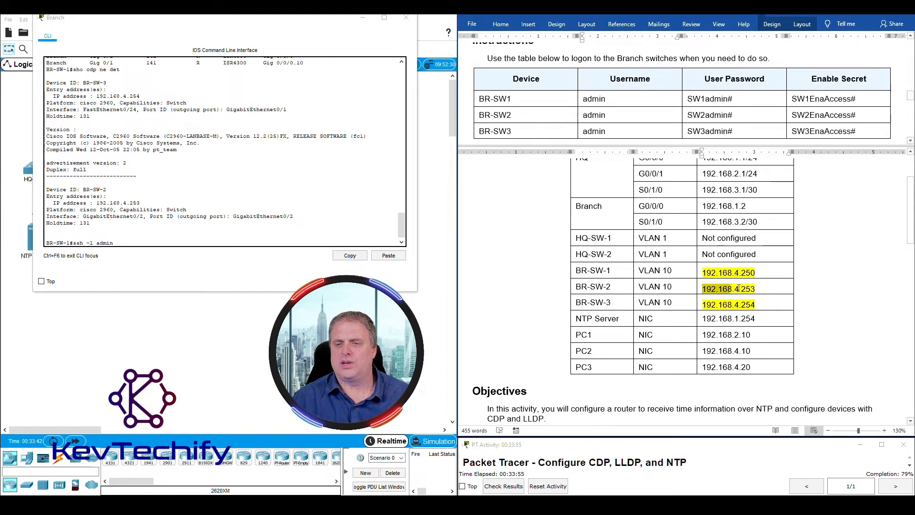
left_click(130, 243)
type("19")
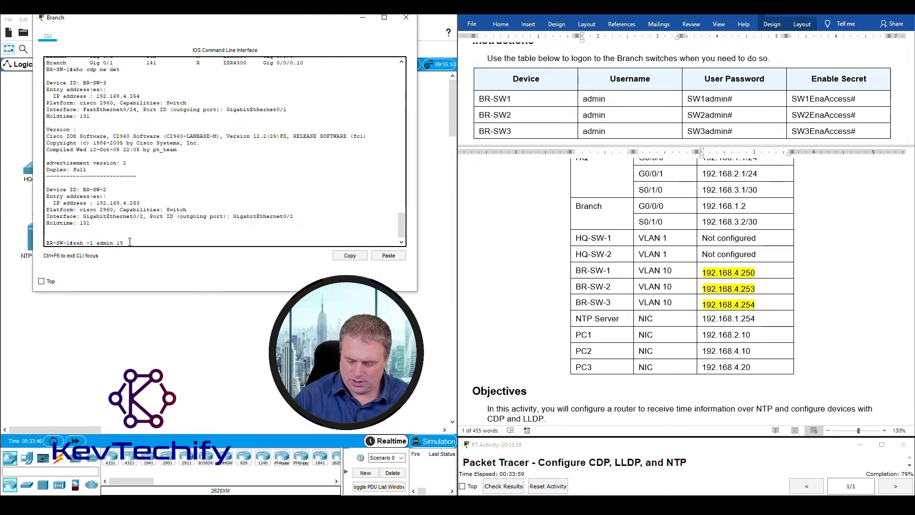
type("2.168")
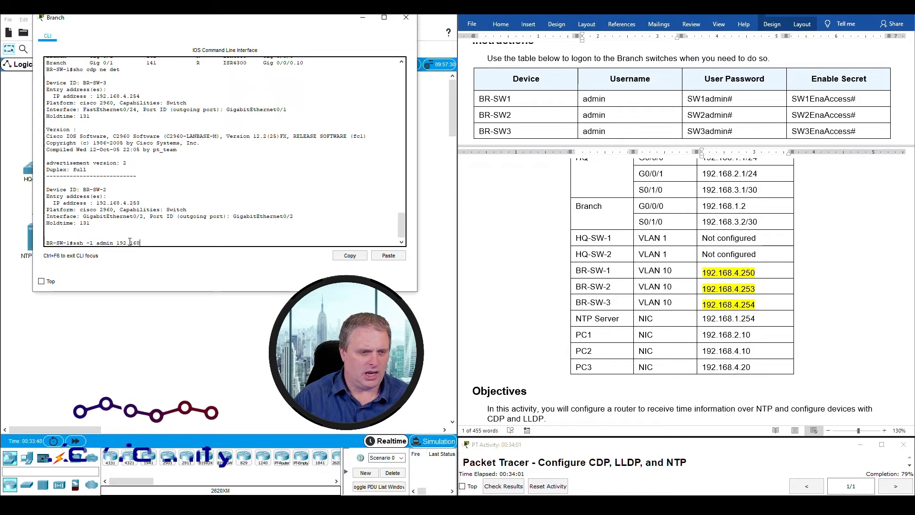
type(".4.253")
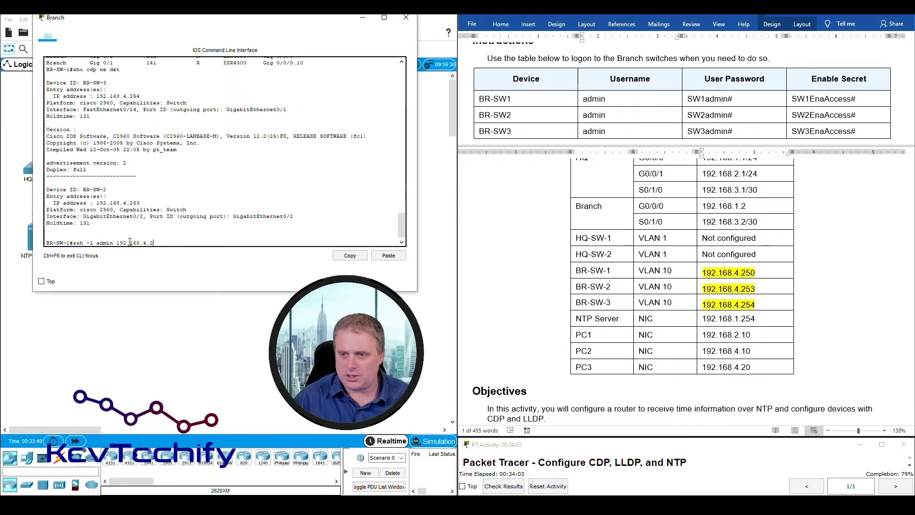
key("Return")
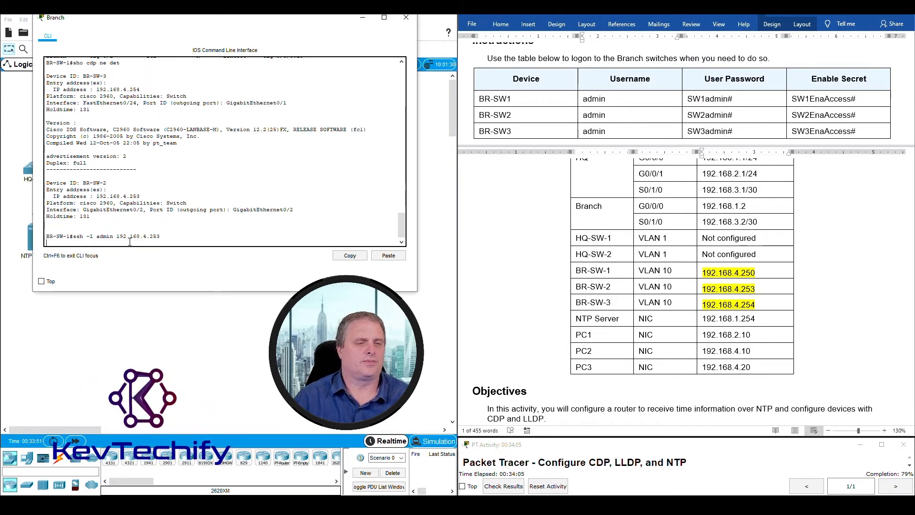
- Log into BR-SW-2 with its user password from the Word login table
left_click(704, 101)
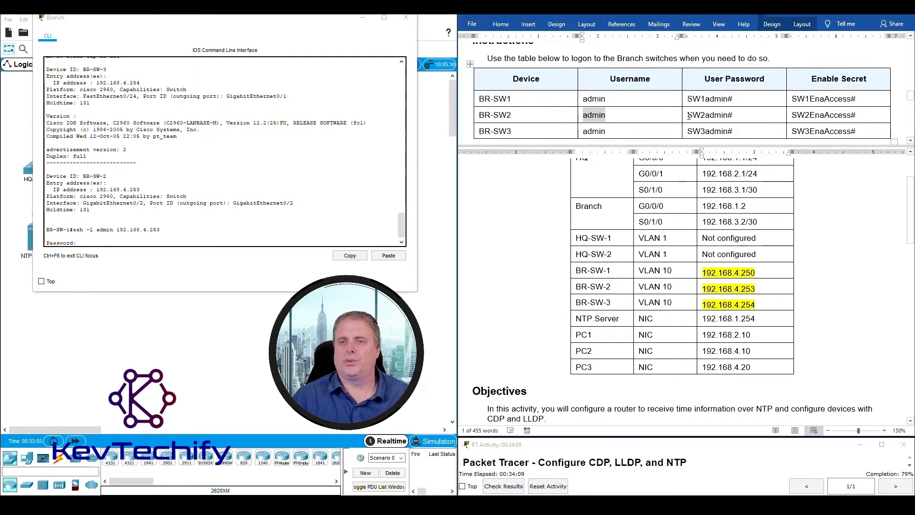
left_click_drag(688, 115, 735, 114)
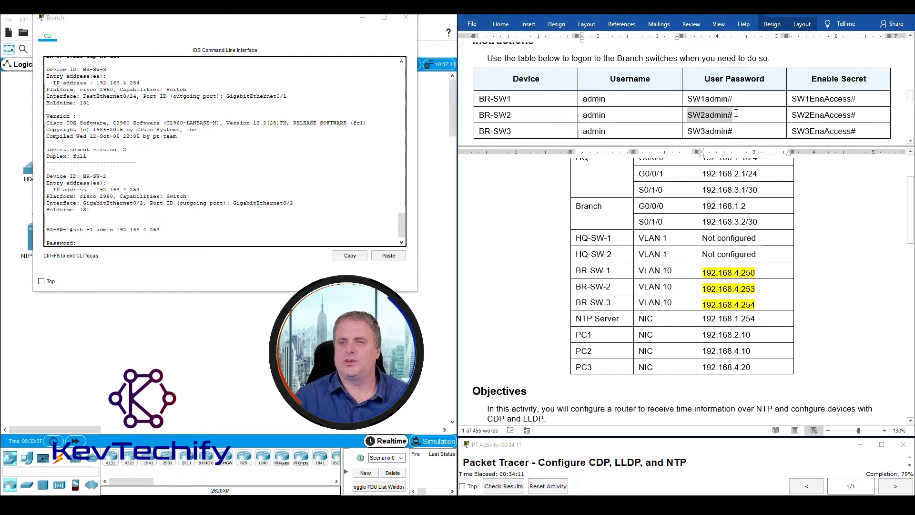
left_click(88, 242)
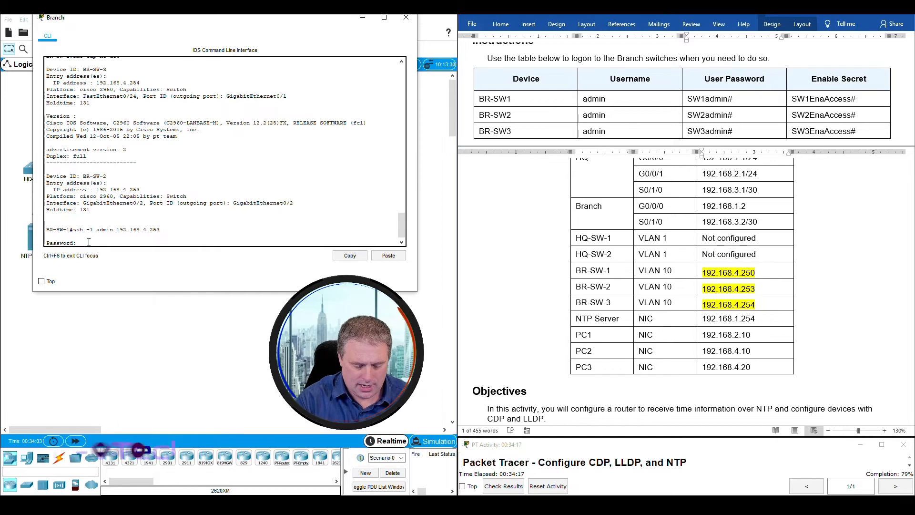
key("Return")
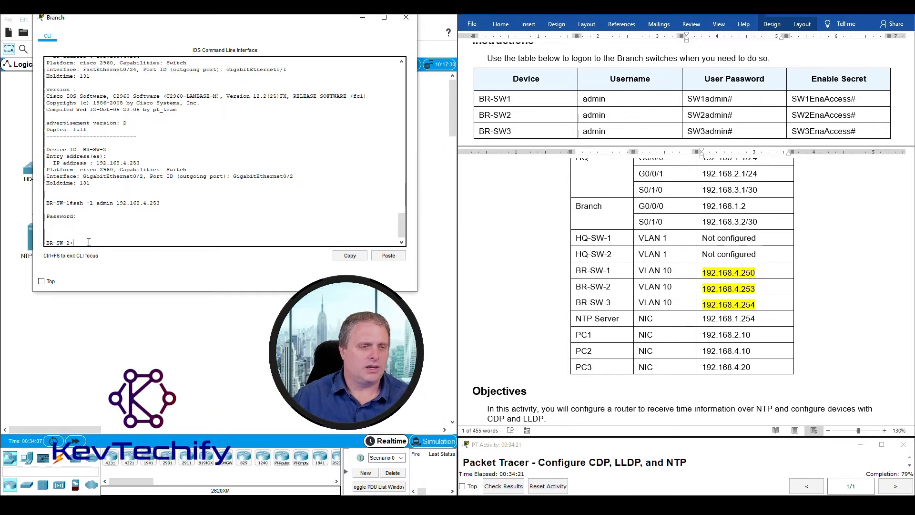
- Run enable on BR-SW-2 and submit its enable secret from the login table
type("enable")
key("Return")
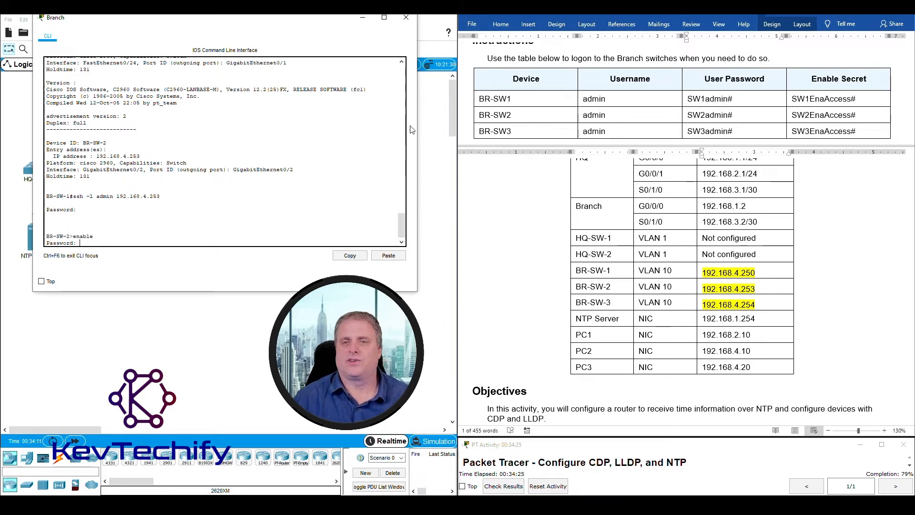
left_click_drag(688, 116, 848, 114)
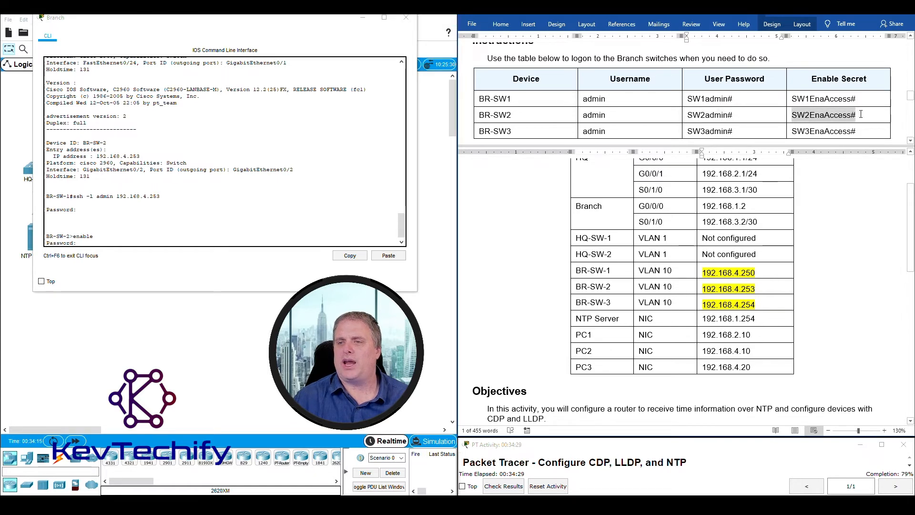
left_click(118, 242)
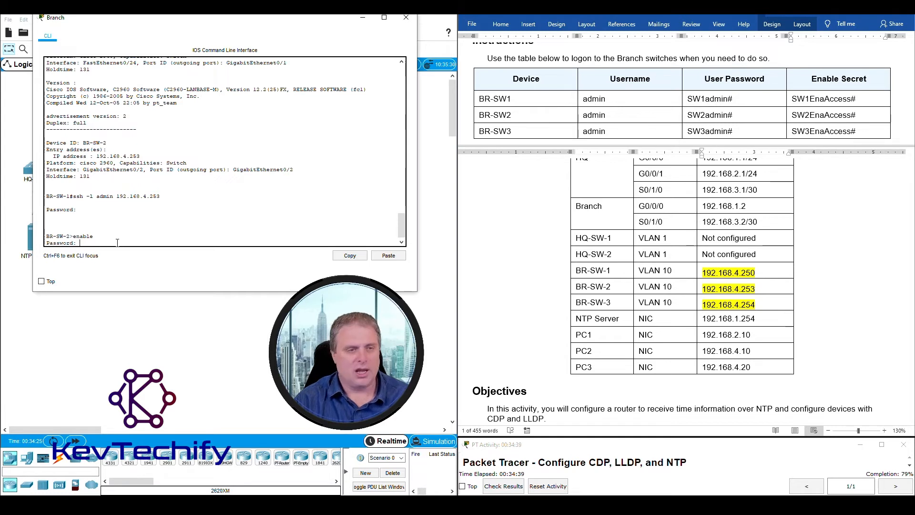
key("Return")
key("Return")
key("Return")
key("Return")
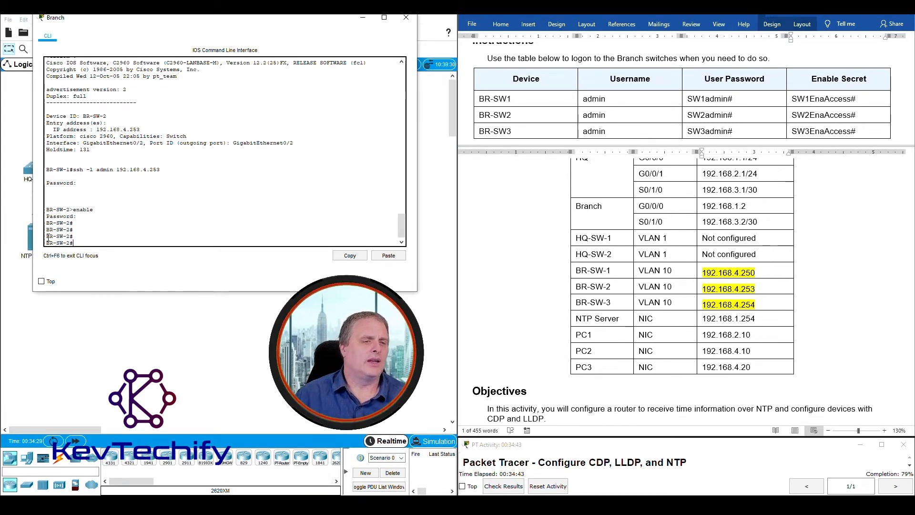
- Review the instructions' SSH task for BR-SW2 and BR-SW3
left_click_drag(47, 236, 71, 237)
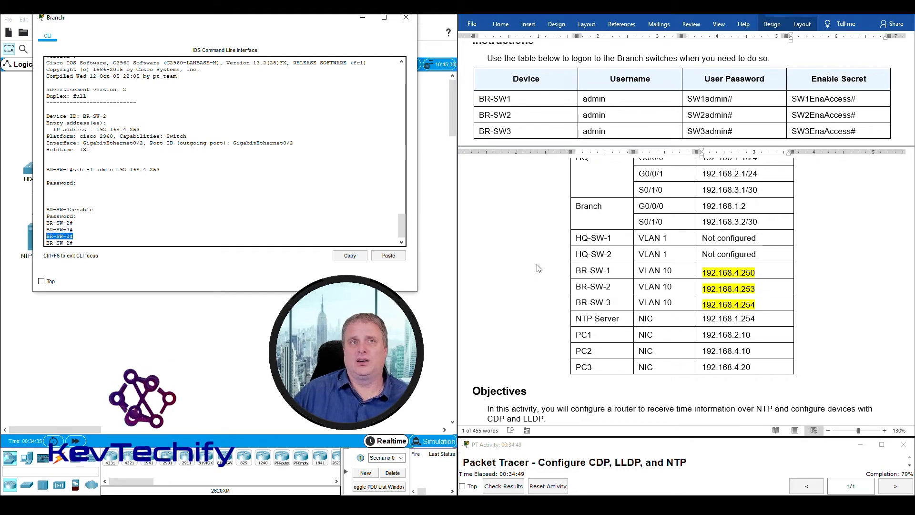
scroll(538, 268, "down", 15)
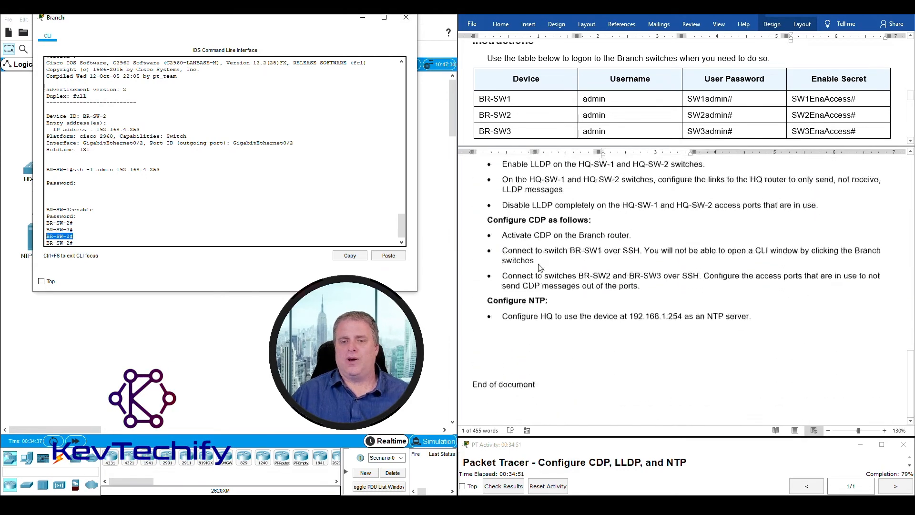
left_click(508, 272)
left_click_drag(510, 270, 663, 279)
- Move the Branch CLI window to the right half so the network topology shows
left_click(211, 22)
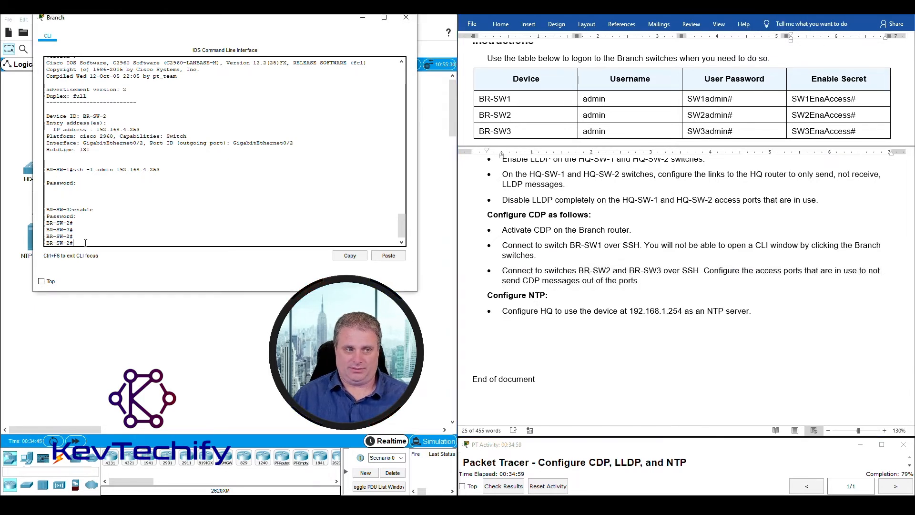
left_click_drag(211, 22, 645, 27)
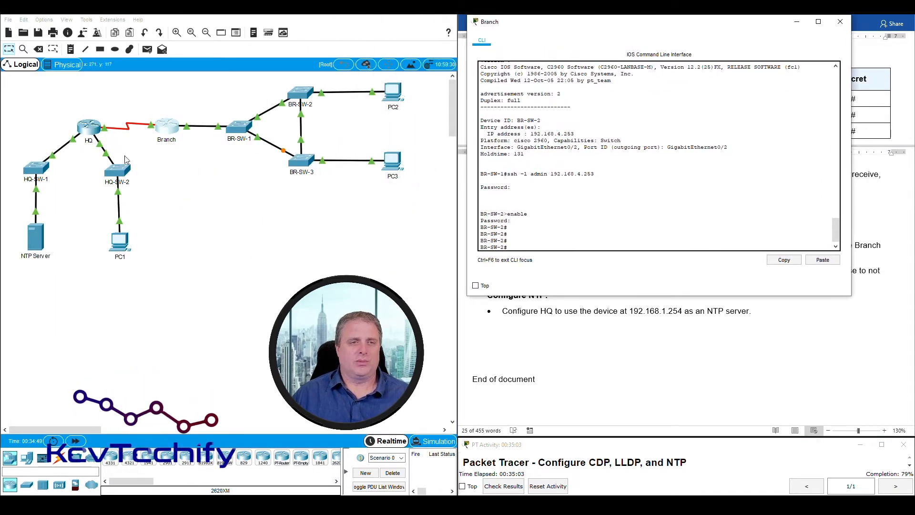
left_click(196, 181)
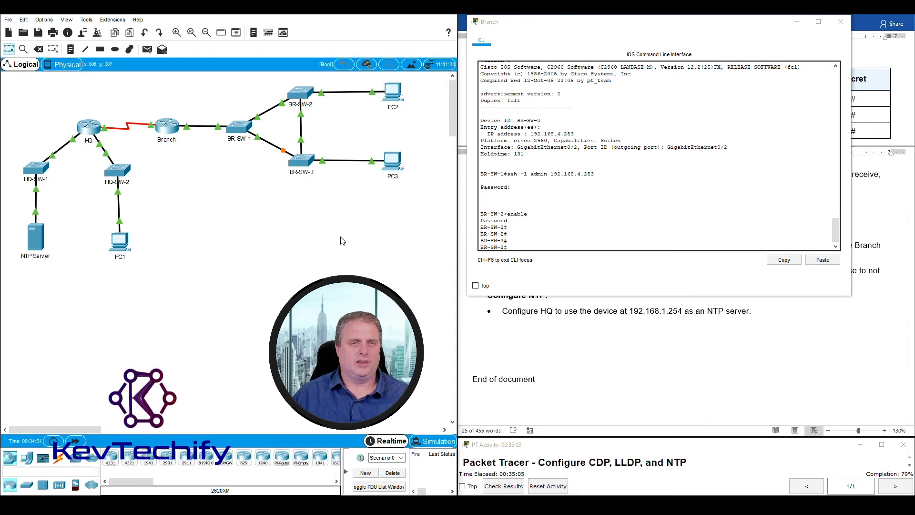
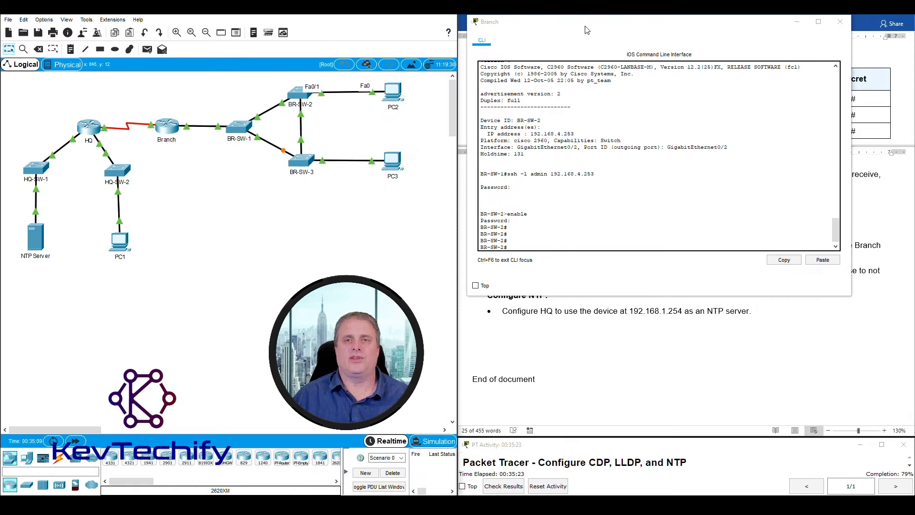
- Drag the Branch CLI window left to reveal the switch login table in the instructions
left_click_drag(589, 28, 184, 26)
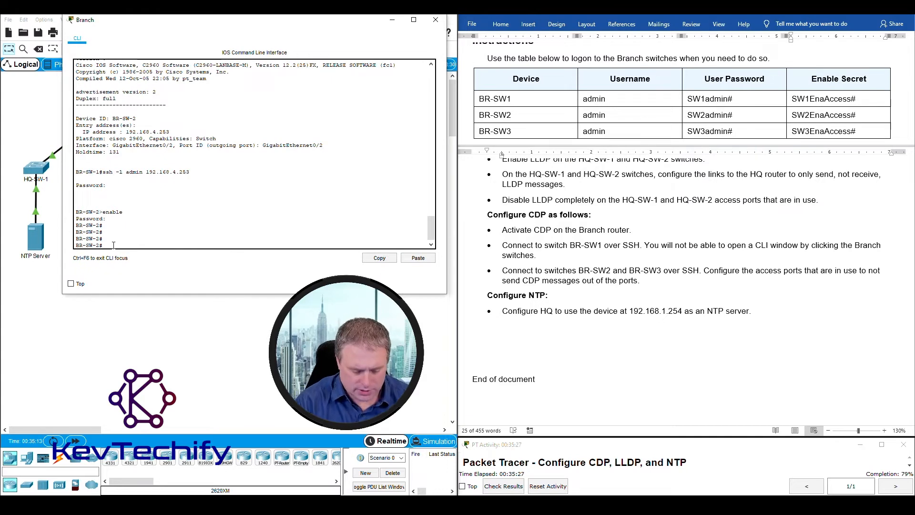
- Disable CDP on BR-SW-2's interface f0/1 with no cdp enable
key("Return")
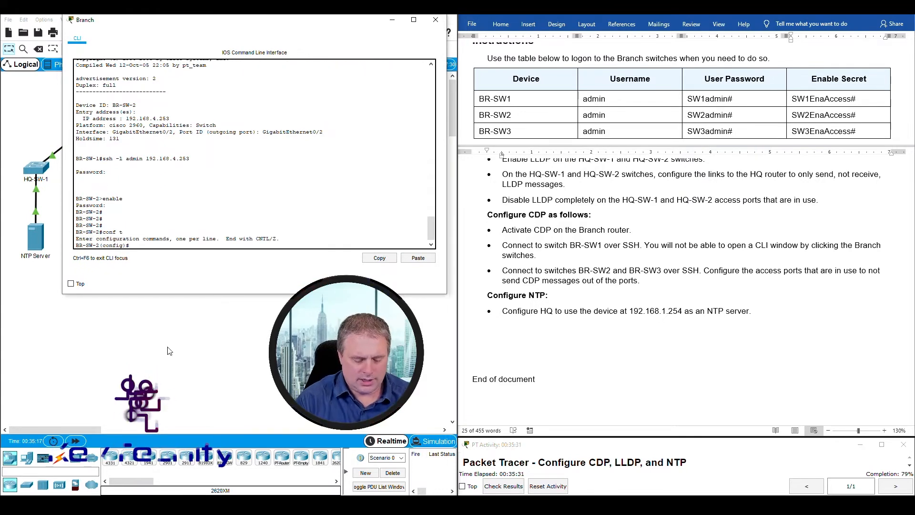
type("int")
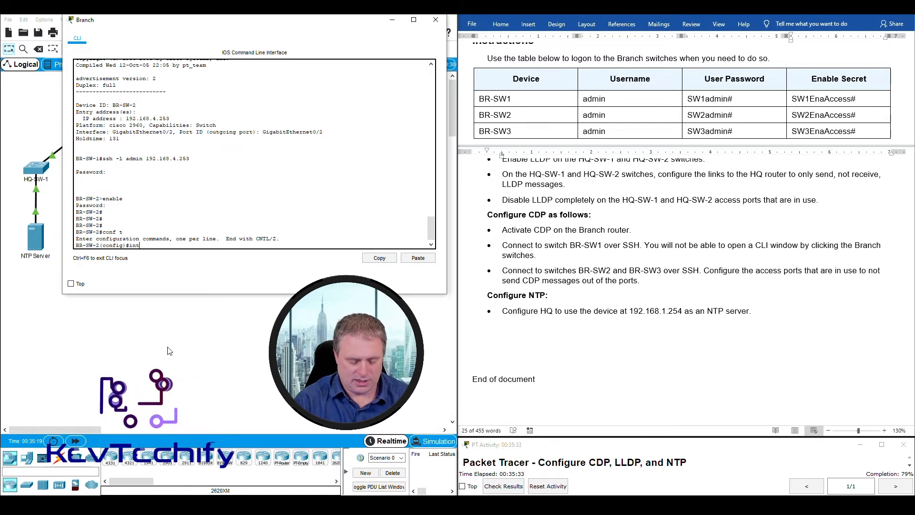
type(" f0/")
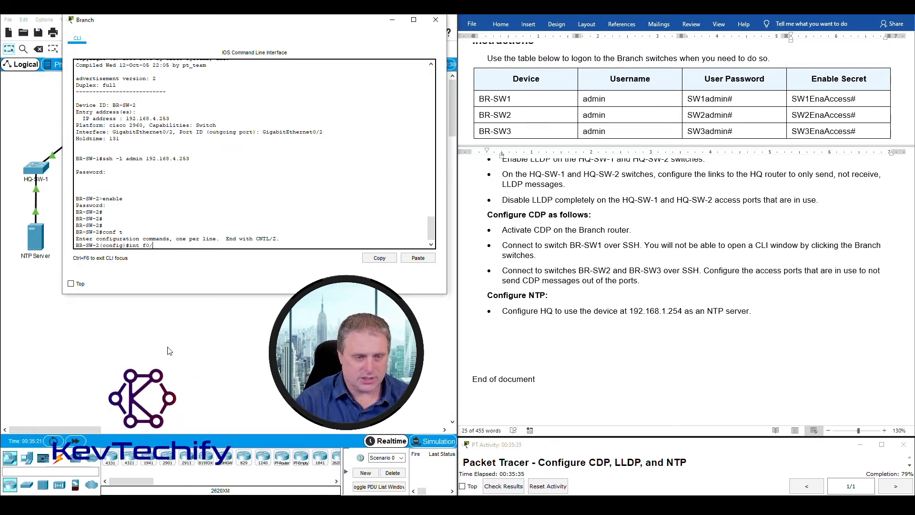
type("1")
key("Return")
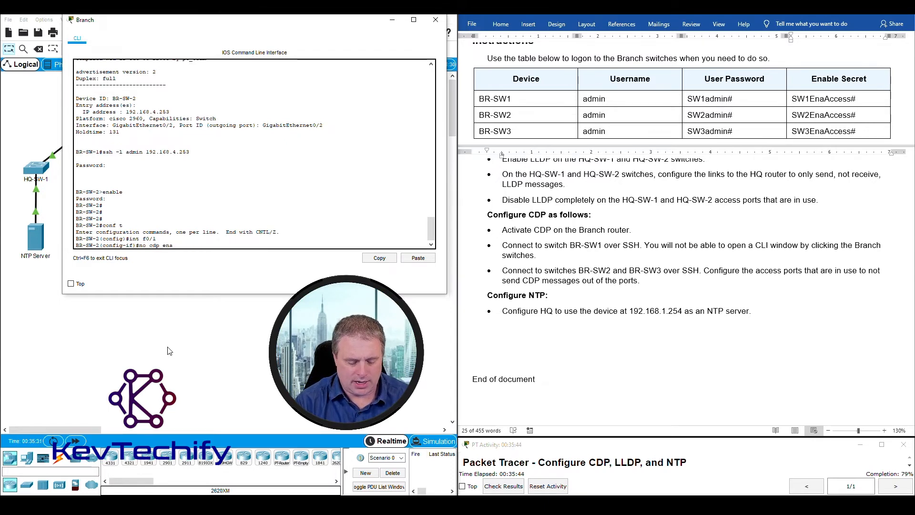
type("ble")
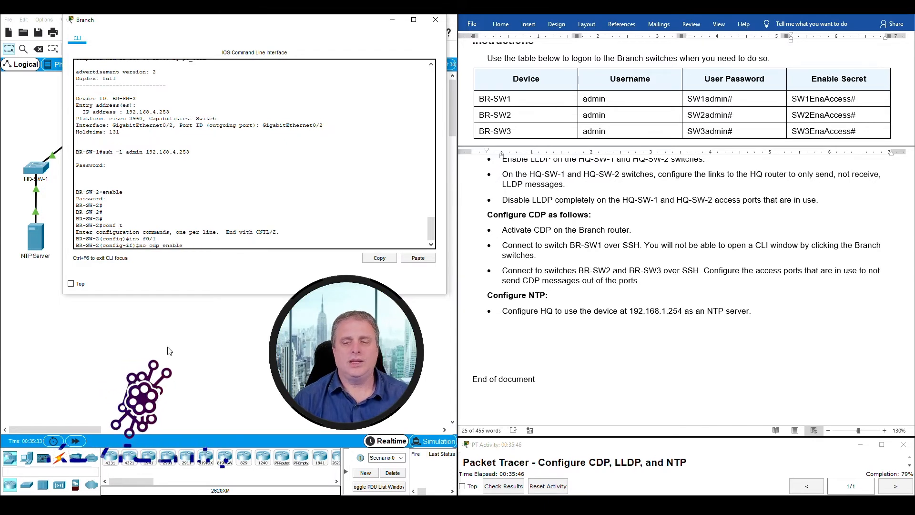
key("Return")
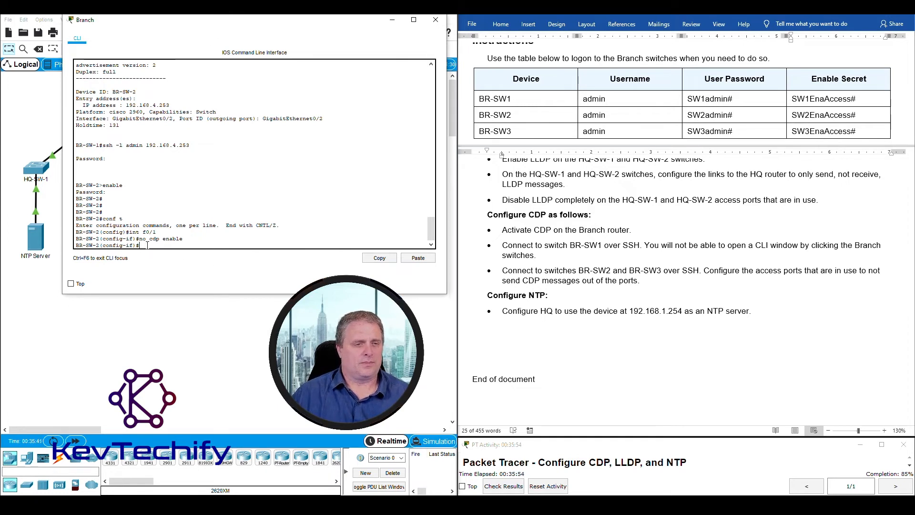
- Highlight BR-SW3 in the instructions as the next switch to configure
left_click_drag(260, 24, 263, 22)
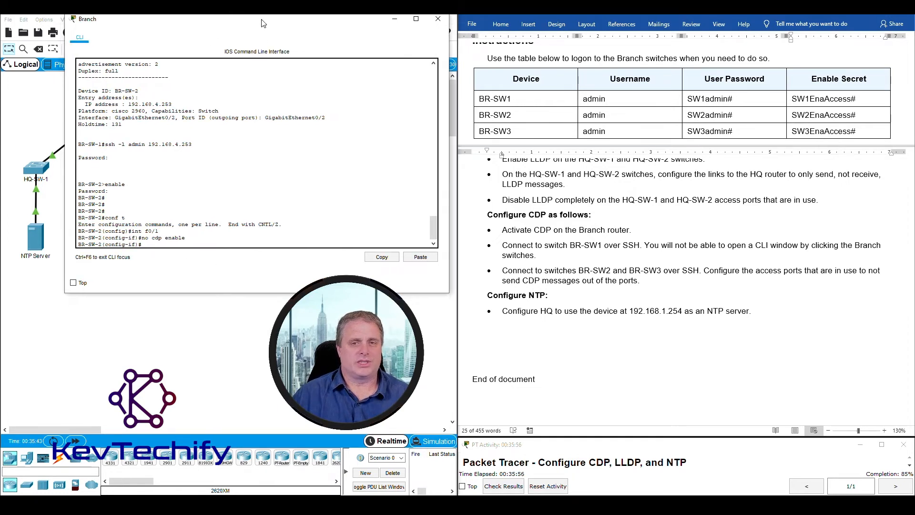
left_click(488, 251)
left_click_drag(629, 270, 665, 270)
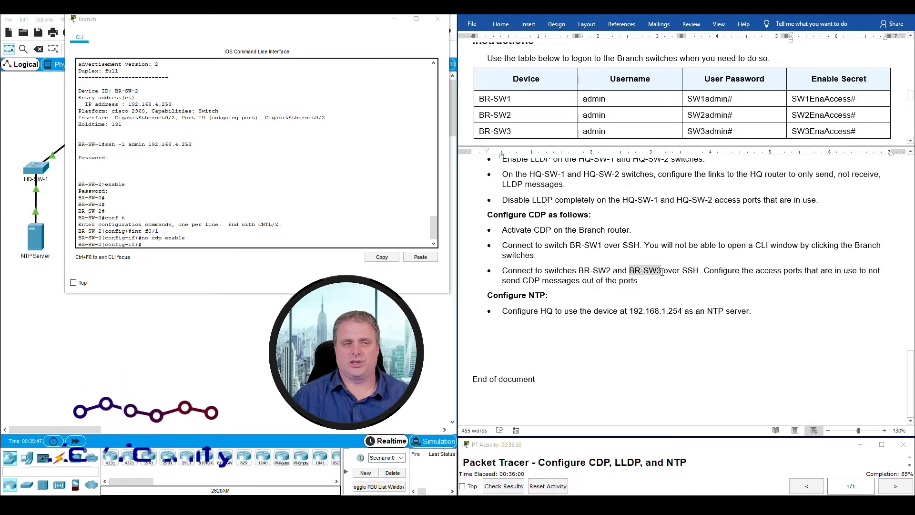
left_click(106, 246)
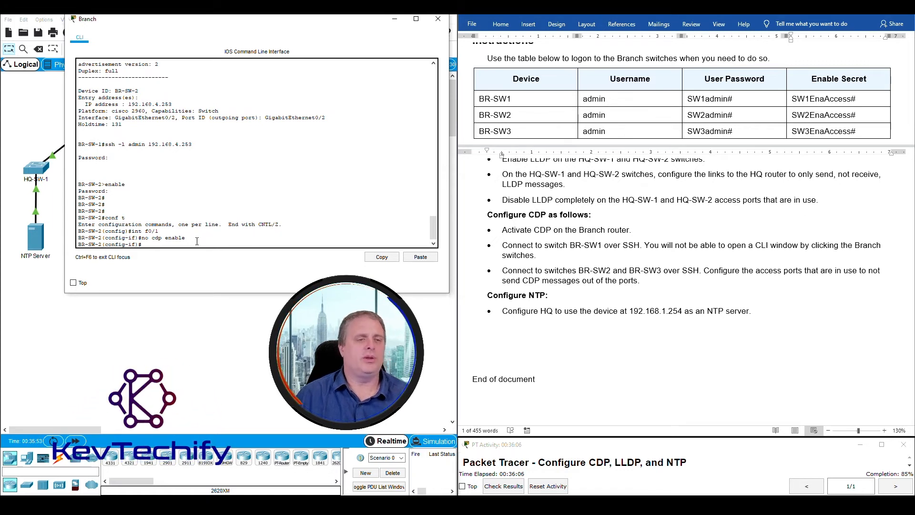
- Exit interface and global configuration to return BR-SW-2 to privileged mode
type("exit")
key("Return")
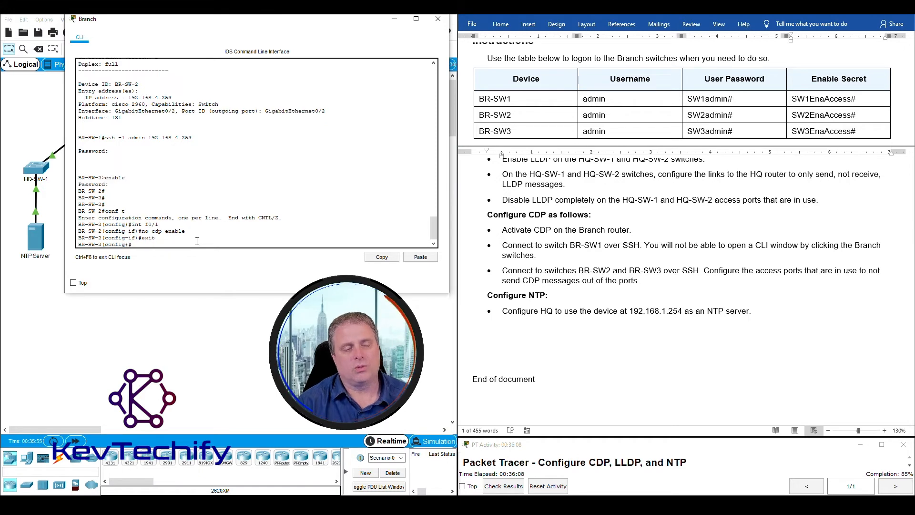
type("exit")
key("Return")
key("Return")
key("Return")
key("Return")
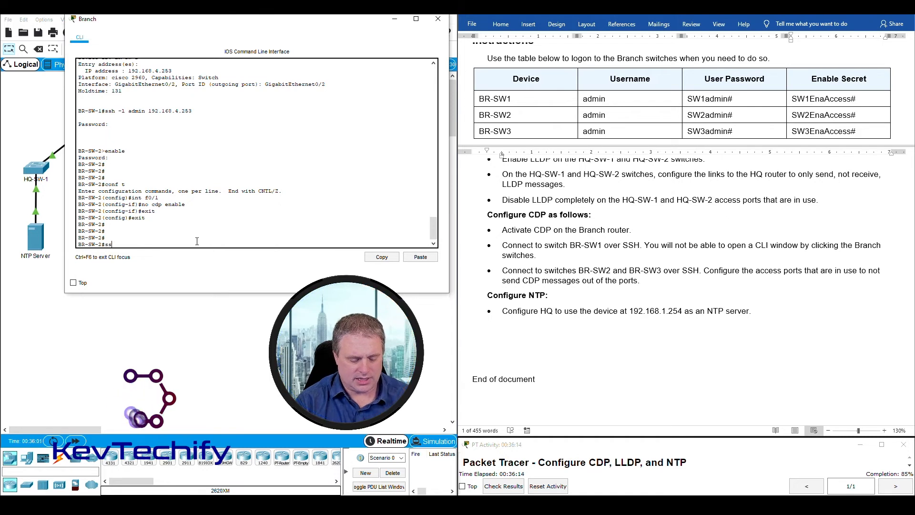
- Start an SSH session to BR-SW-3 at 192.168.4.254 using its login username
type("ssh -l")
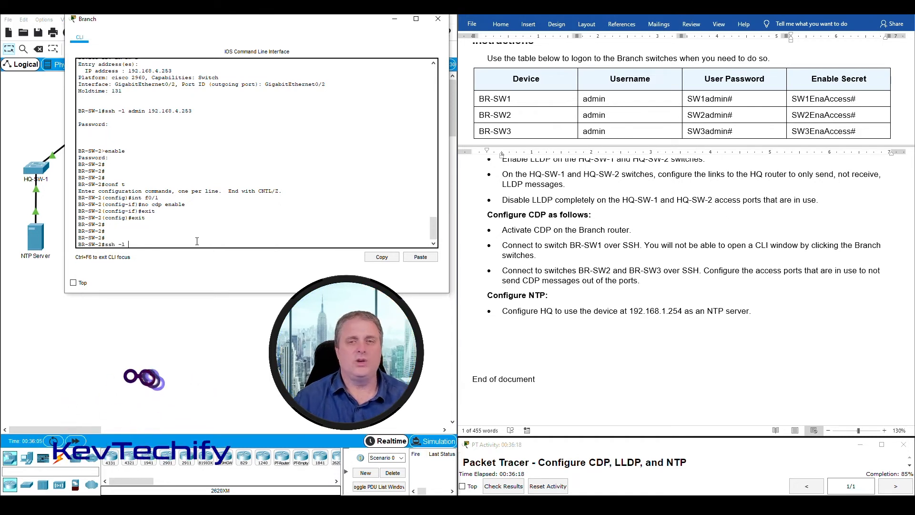
left_click(482, 131)
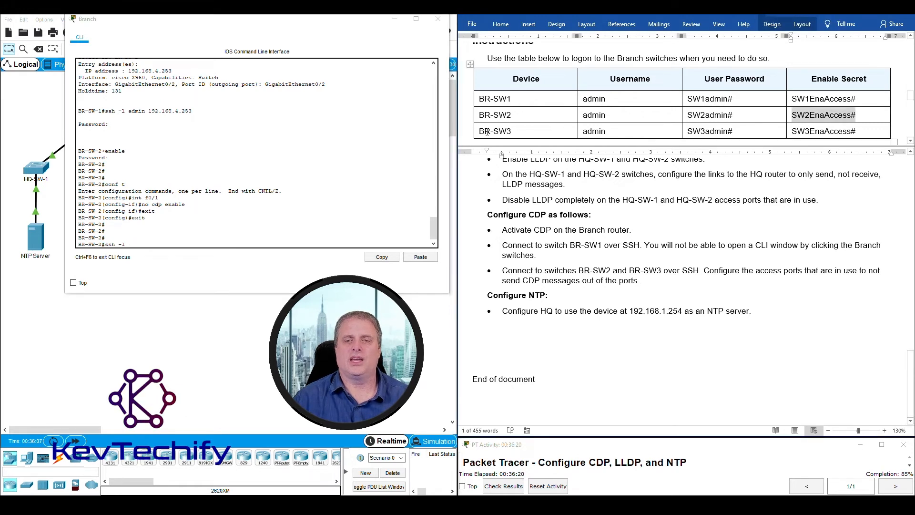
left_click_drag(482, 131, 620, 132)
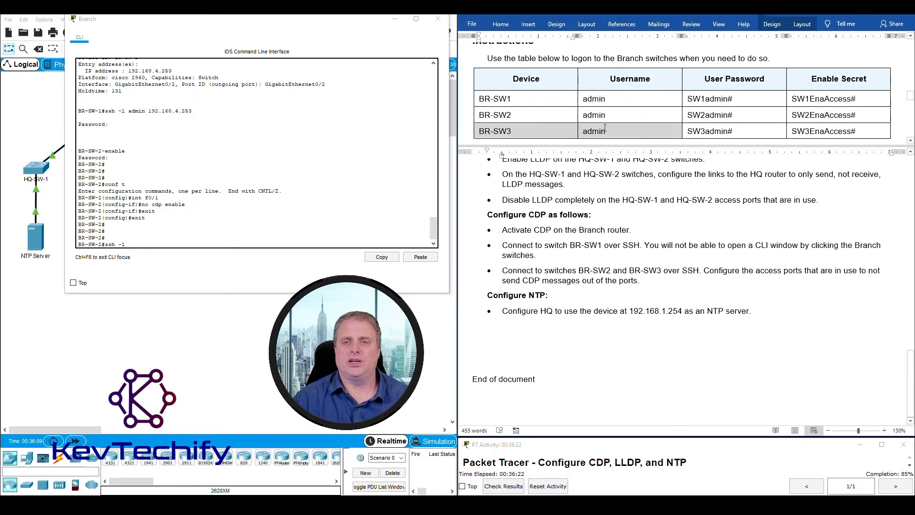
left_click(134, 245)
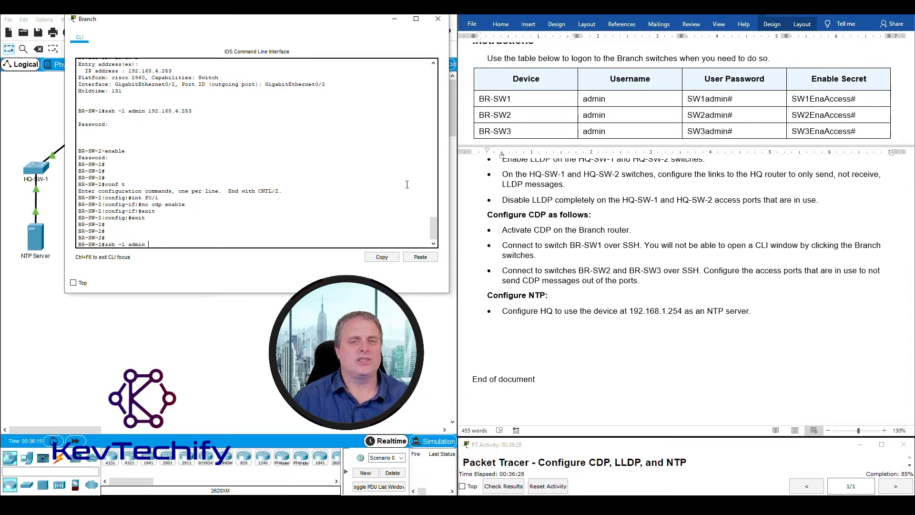
scroll(741, 285, "up", 15)
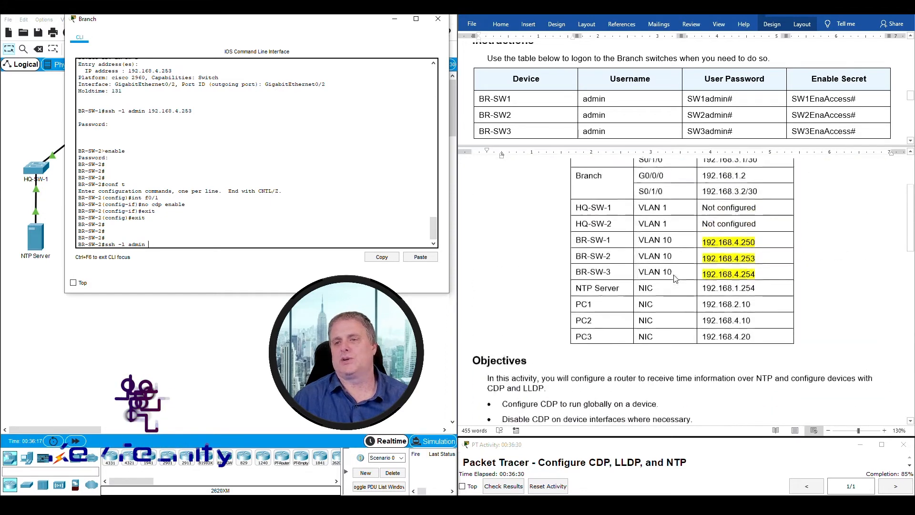
left_click_drag(702, 276, 756, 276)
left_click(173, 243)
type("192.")
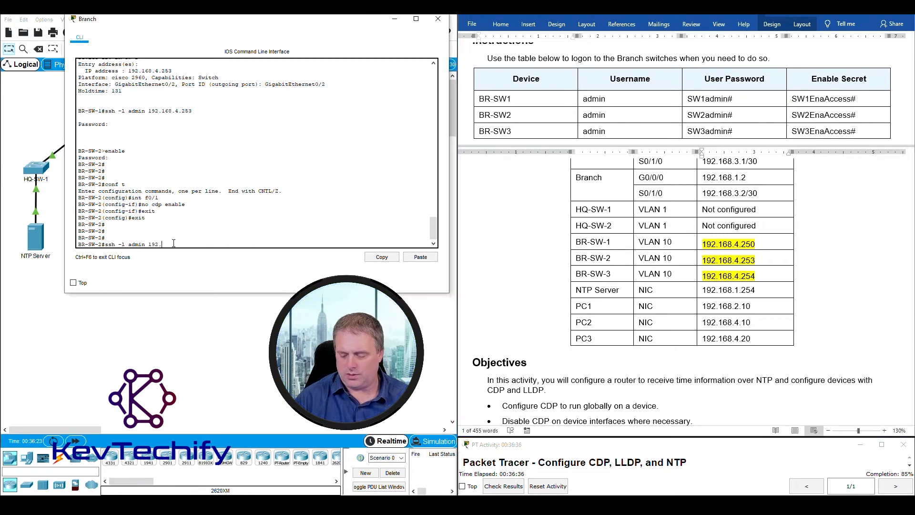
type("168.4.254")
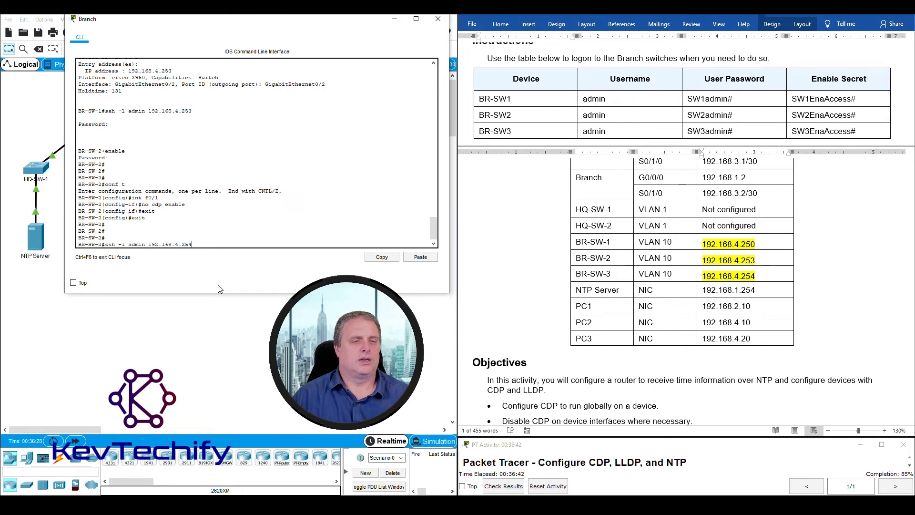
key("Return")
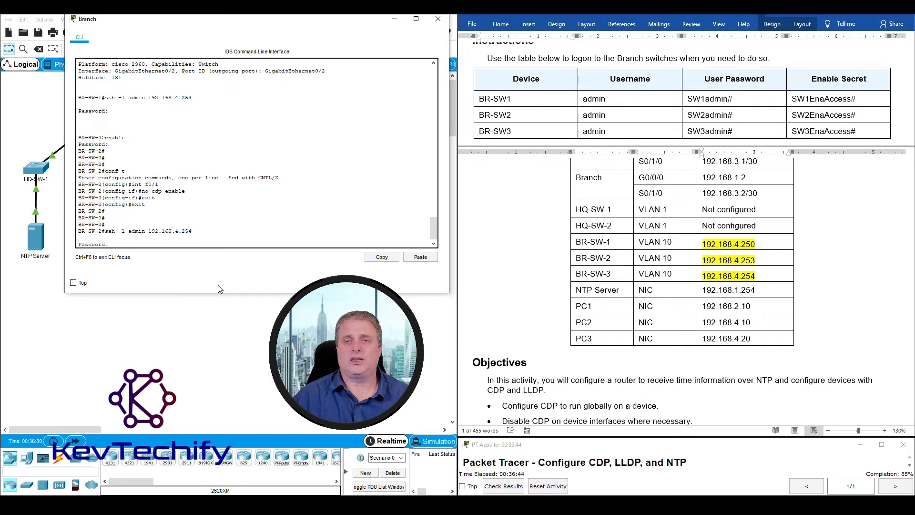
- Log in to BR-SW-3 with its user password from the login table
left_click(496, 118)
left_click_drag(686, 132, 740, 129)
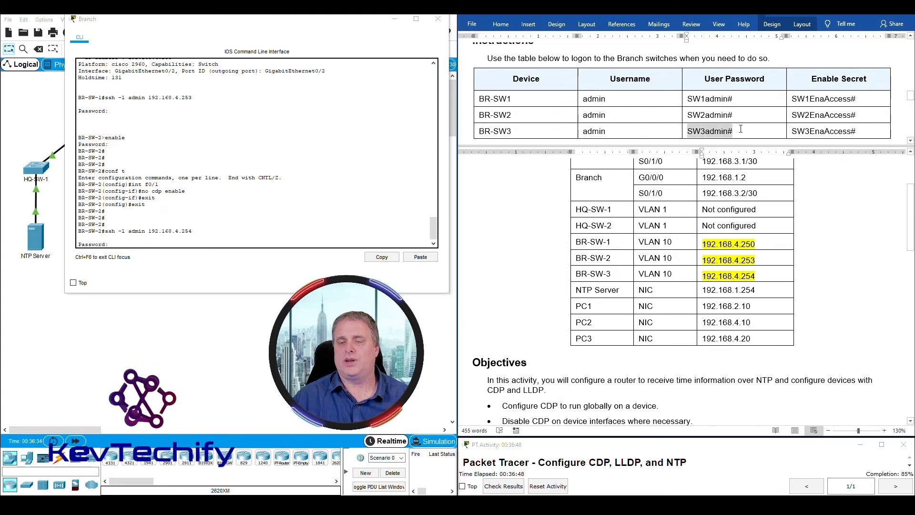
left_click(154, 242)
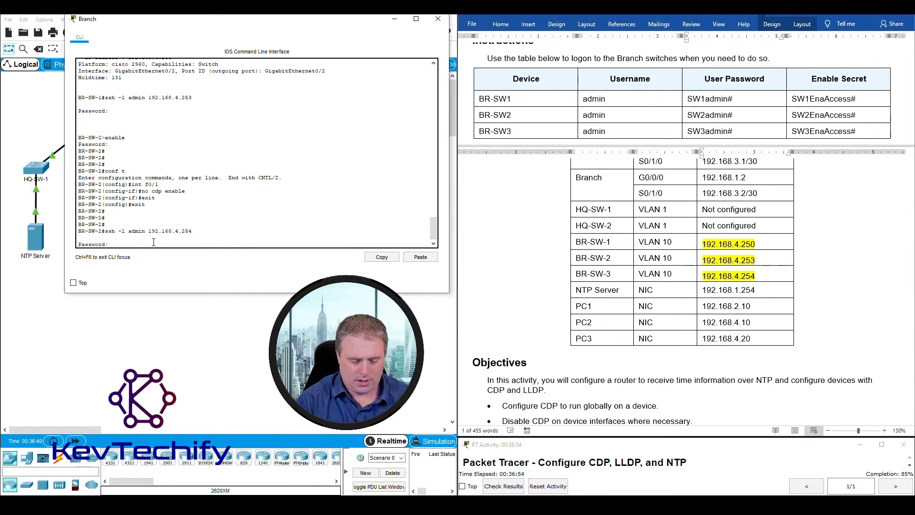
key("ctrl+v")
key("Return")
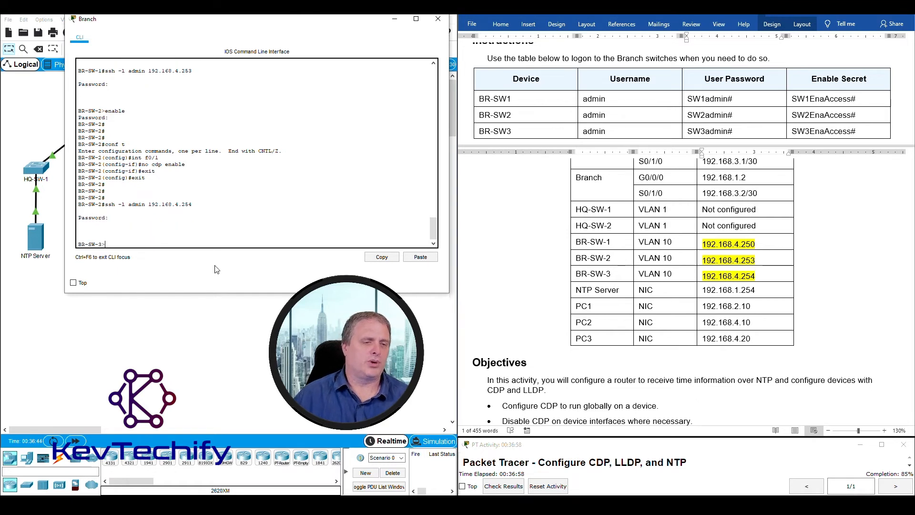
- Enter privileged mode on BR-SW-3 using its enable secret from the table
type("enable")
key("Return")
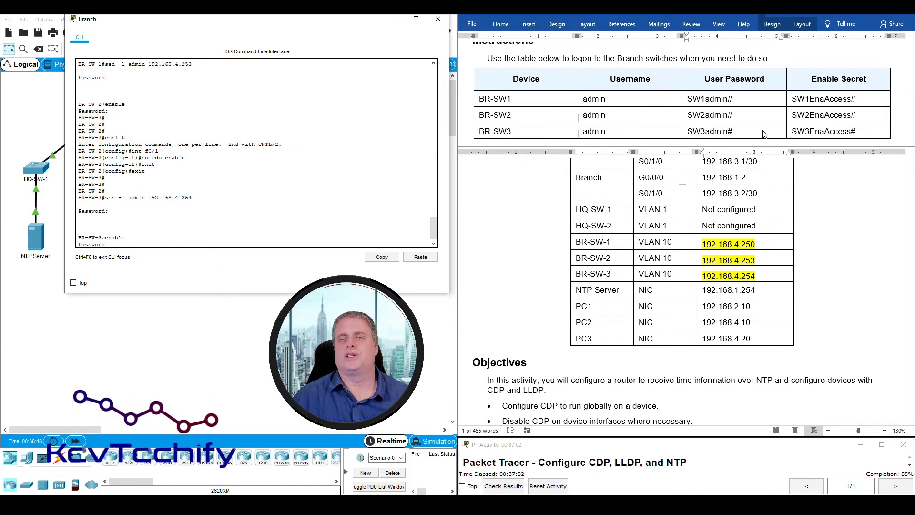
left_click_drag(791, 131, 864, 131)
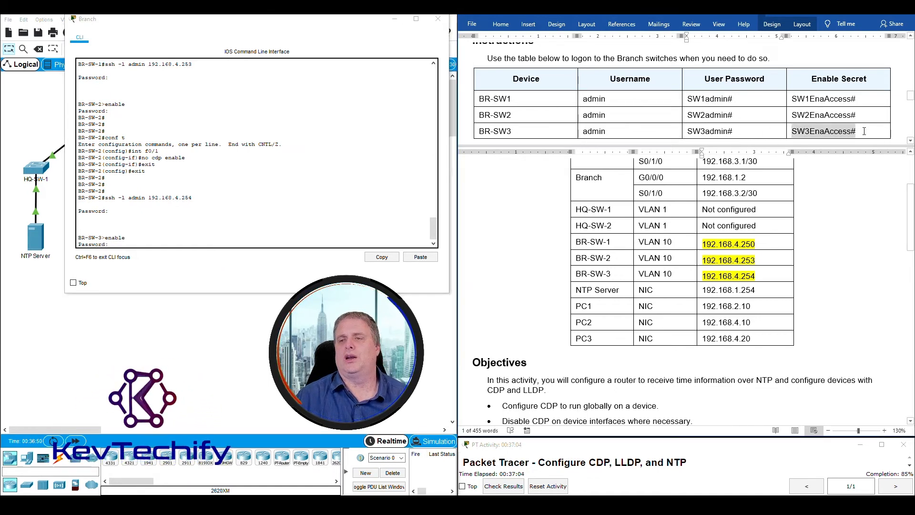
left_click(114, 245)
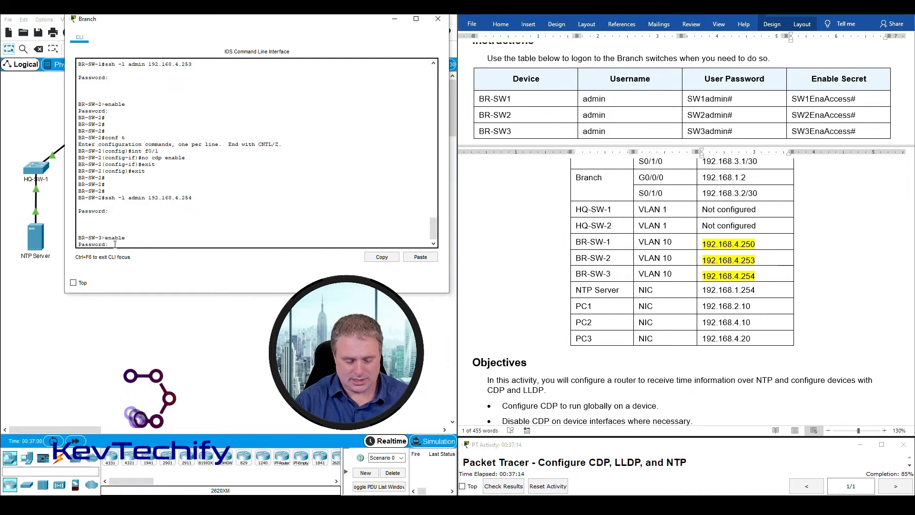
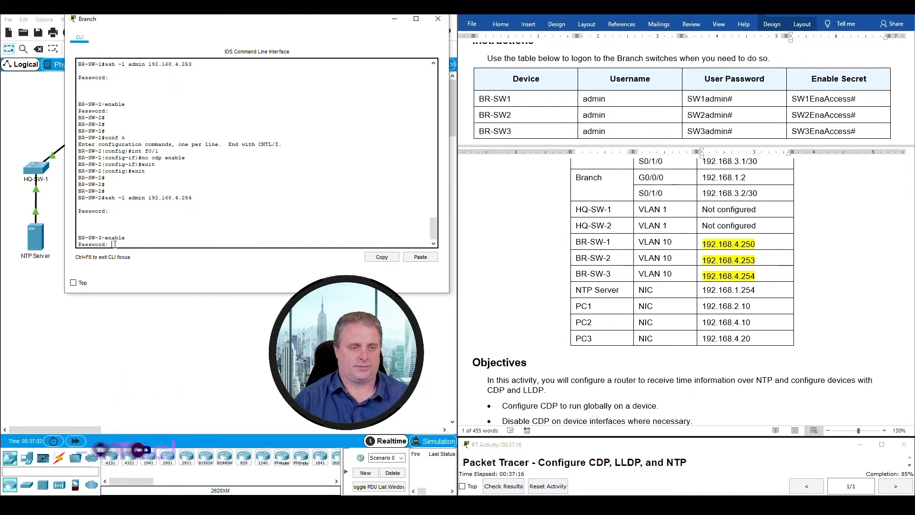
key("Return")
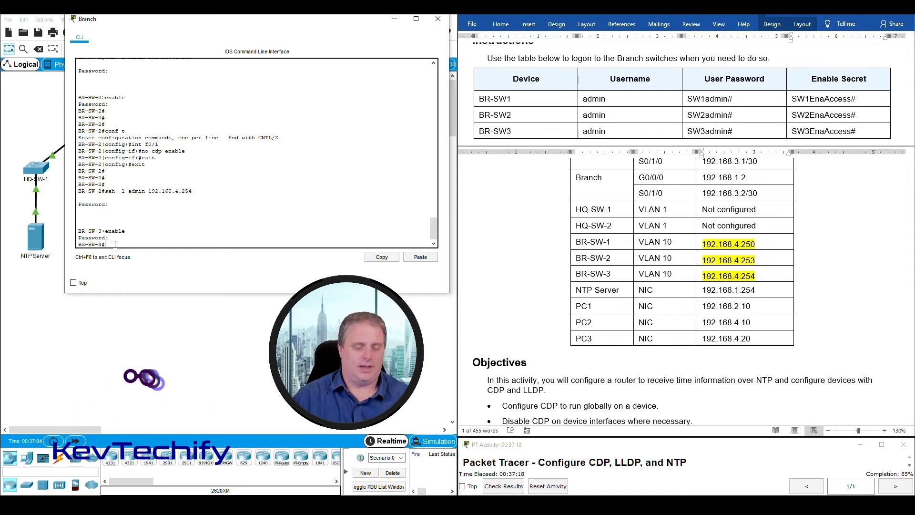
key("Return")
key("Return")
key("Return")
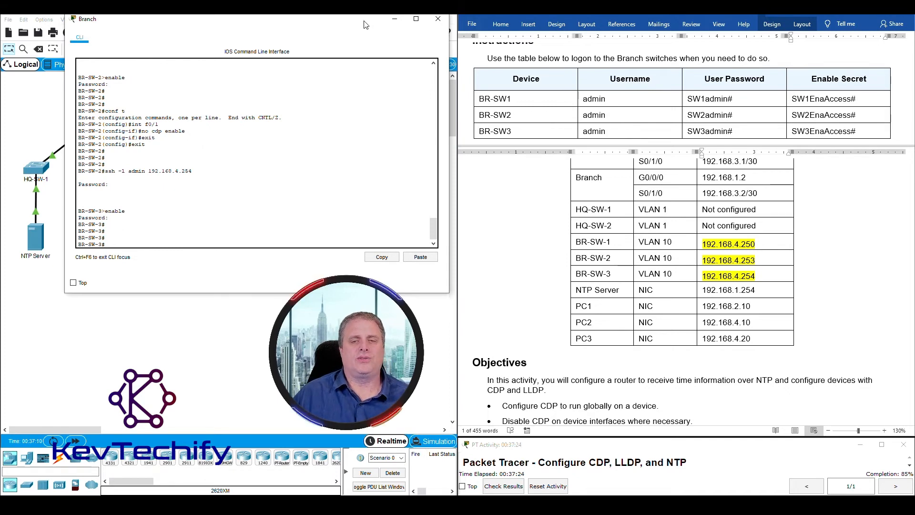
left_click_drag(365, 24, 783, 27)
mouse_move(340, 183)
left_mouse_down()
mouse_move(288, 145)
mouse_move(338, 146)
mouse_move(323, 151)
mouse_move(340, 178)
mouse_move(297, 142)
mouse_move(328, 148)
mouse_move(312, 139)
mouse_move(341, 184)
mouse_move(280, 130)
mouse_move(334, 180)
mouse_move(277, 226)
mouse_move(351, 202)
mouse_move(327, 171)
left_mouse_up()
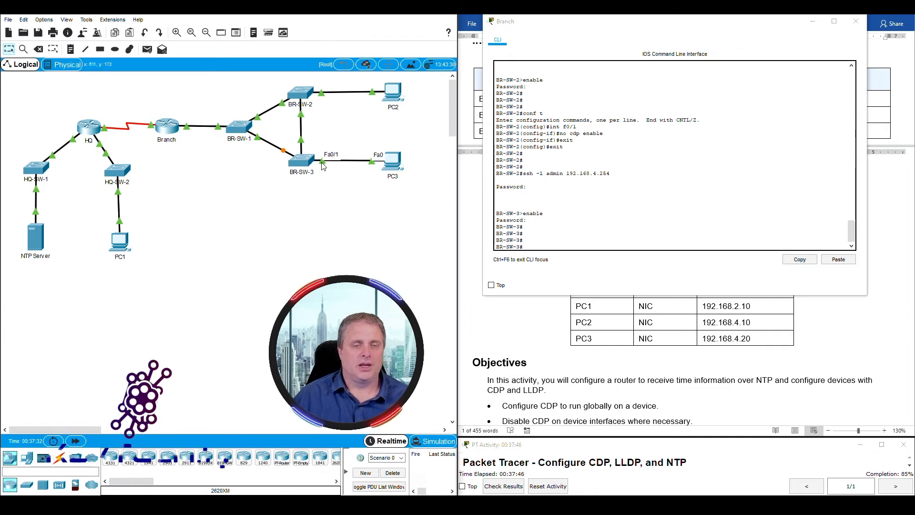
left_click_drag(626, 28, 191, 19)
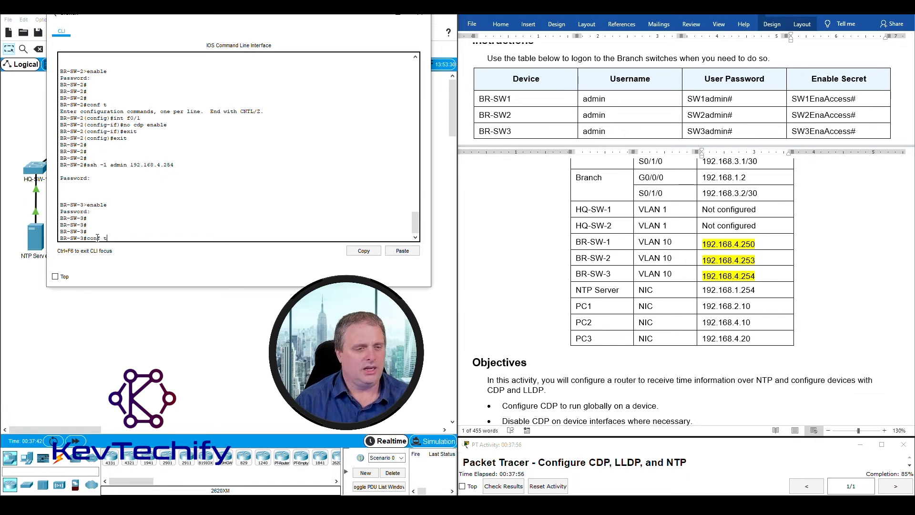
- Enter configuration for BR-SW-3's interface f0/1 and run a command to stop CDP
key("Return")
type("int f0/1")
key("Return")
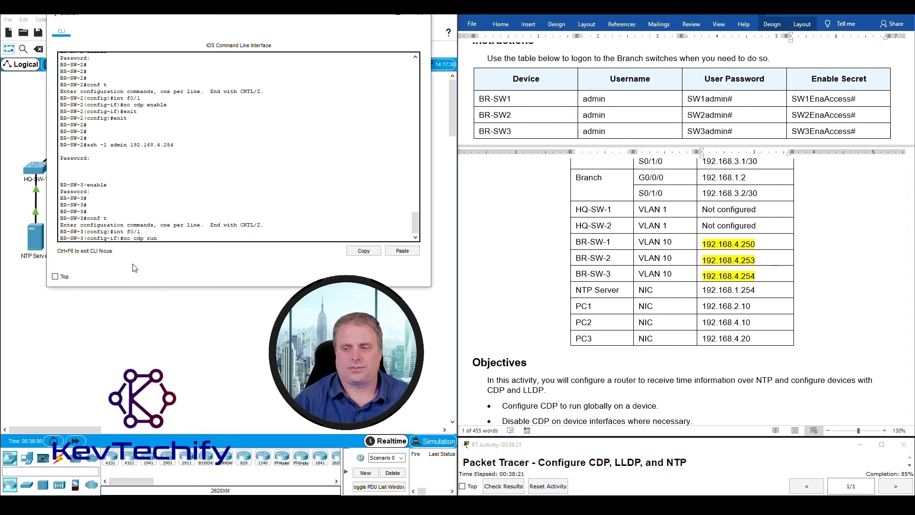
key("Return")
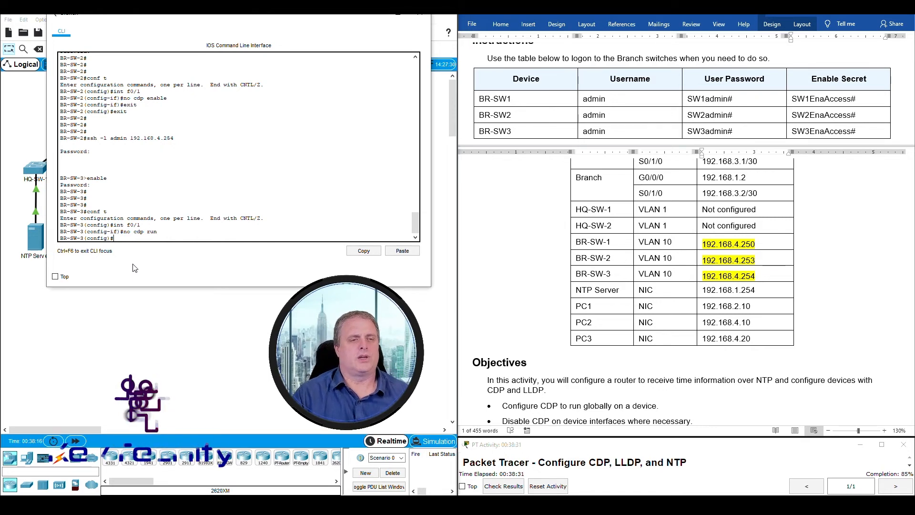
- Check BR-SW-3 on the topology, then exit back to the privileged prompt
left_click_drag(249, 18, 651, 21)
left_click_drag(334, 181, 307, 142)
left_click_drag(653, 22, 249, 32)
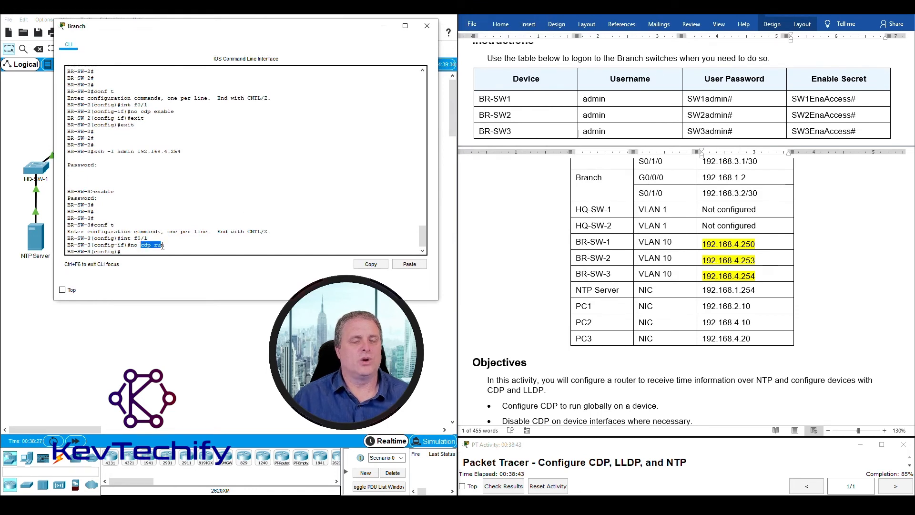
type("exi")
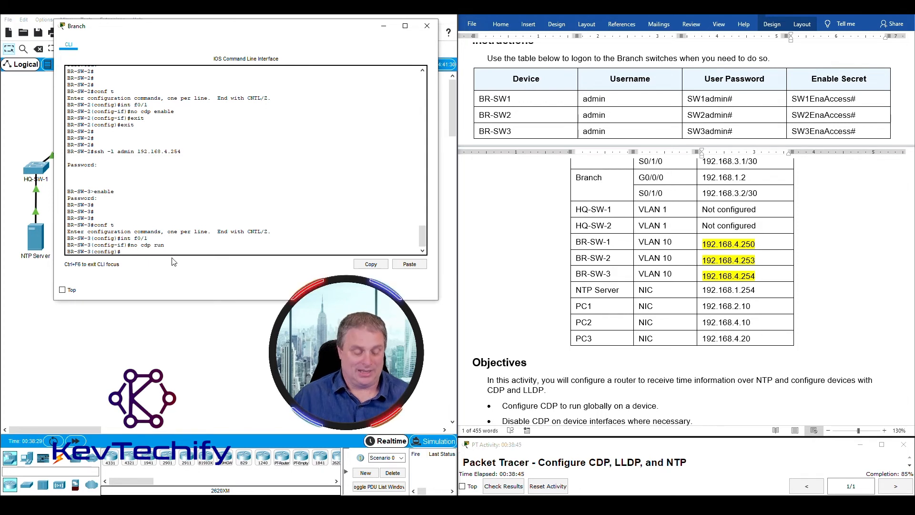
type("t")
key("Return")
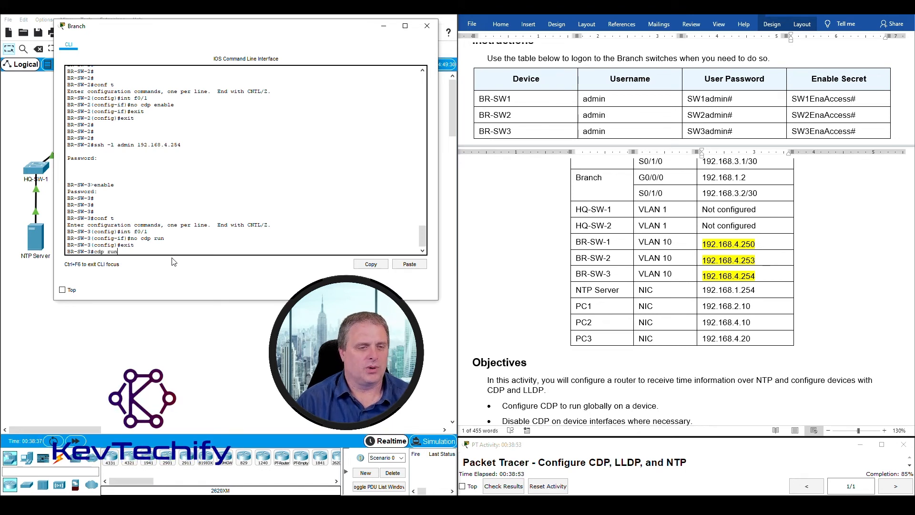
key("Return")
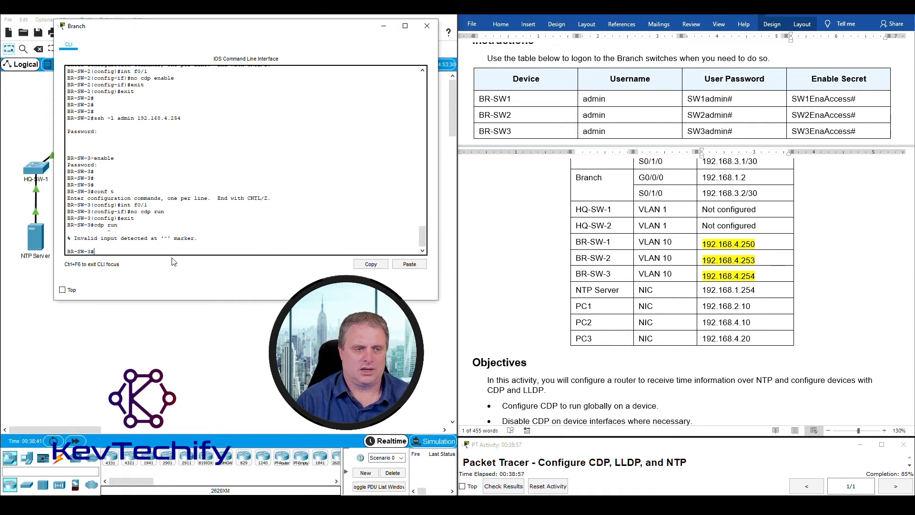
- Re-enable CDP globally with cdp run and apply no cdp enable on f0/1
type("conf t")
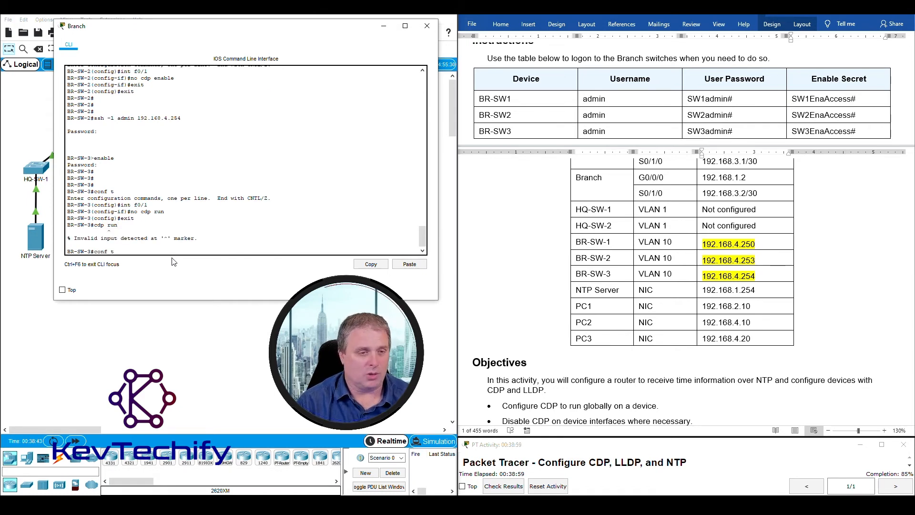
key("Return")
type("cdp")
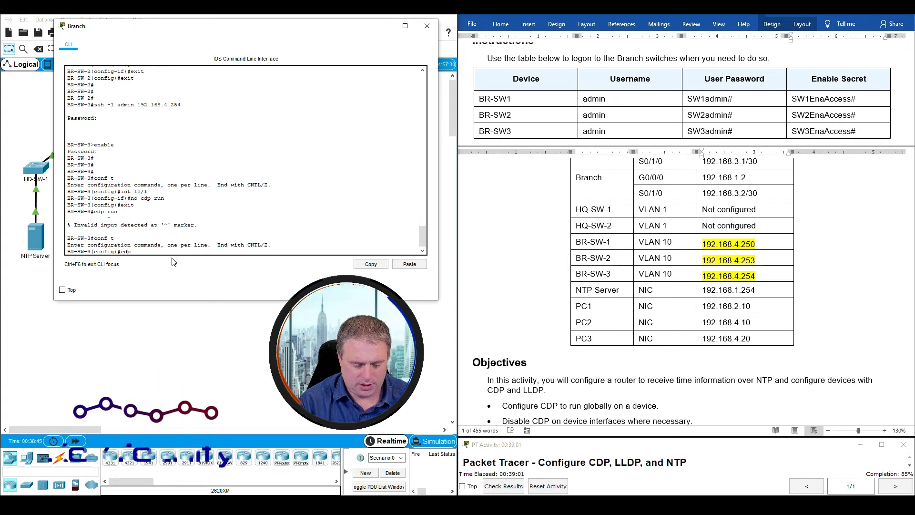
type(" run")
key("Return")
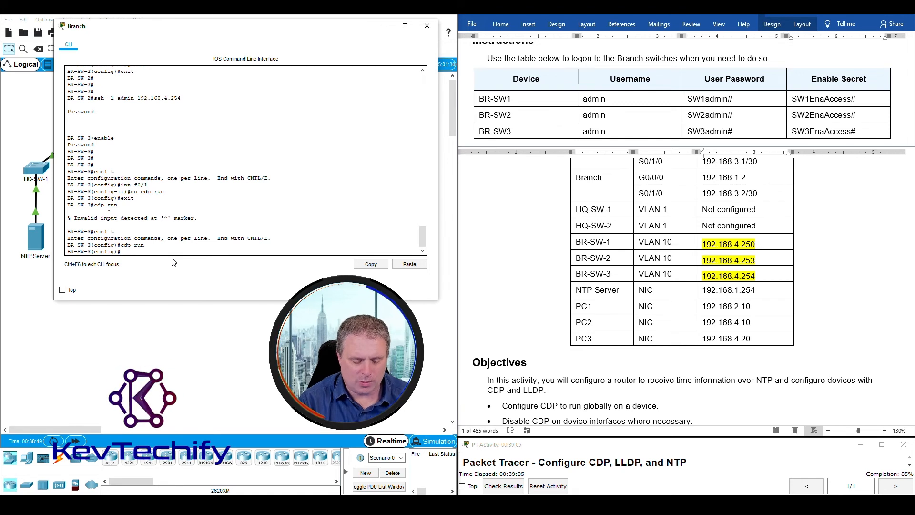
type("int f0")
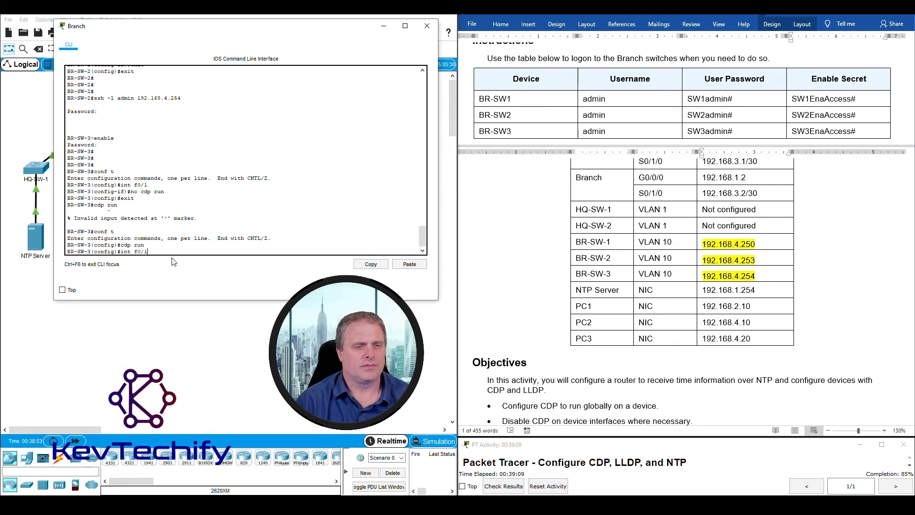
type("/1")
key("Return")
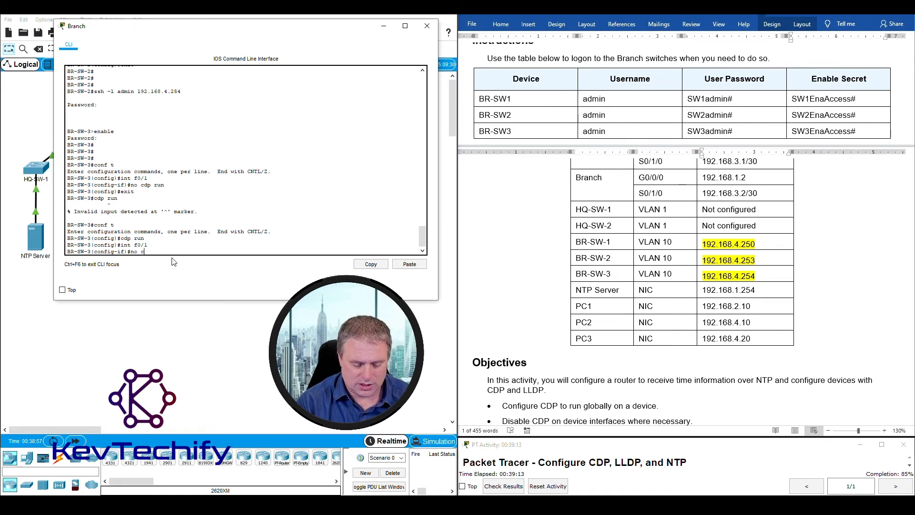
type("no cdp enable")
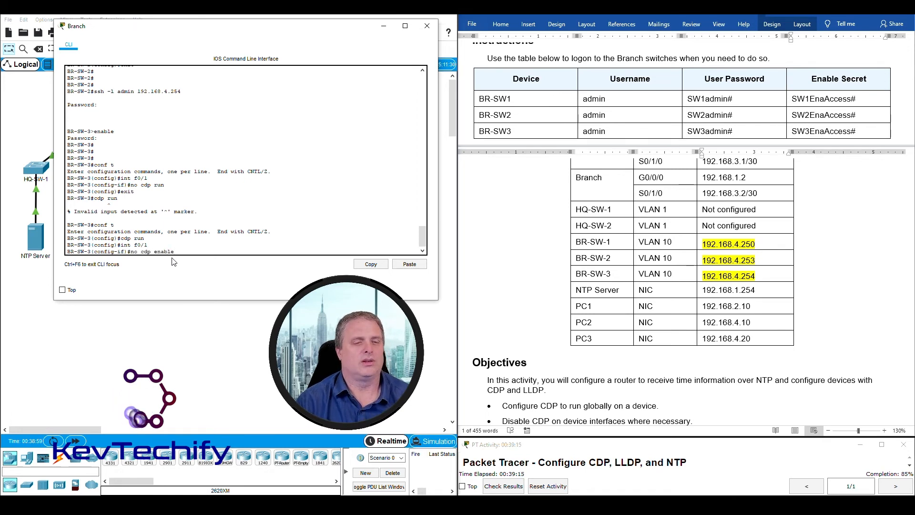
key("Return")
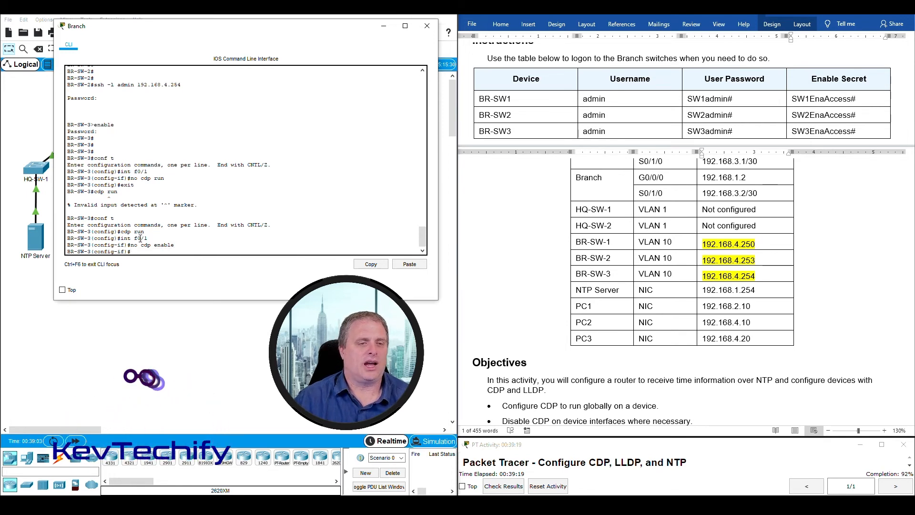
- Review BR-SW-3's command history, highlighting the mistaken no cdp run, cdp run and f0/1 commands
left_click_drag(134, 238, 150, 237)
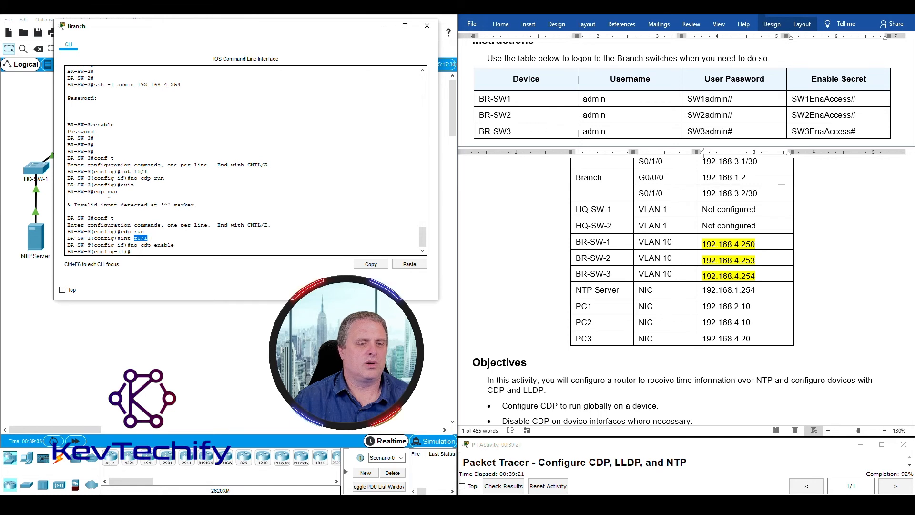
left_click_drag(67, 238, 78, 239)
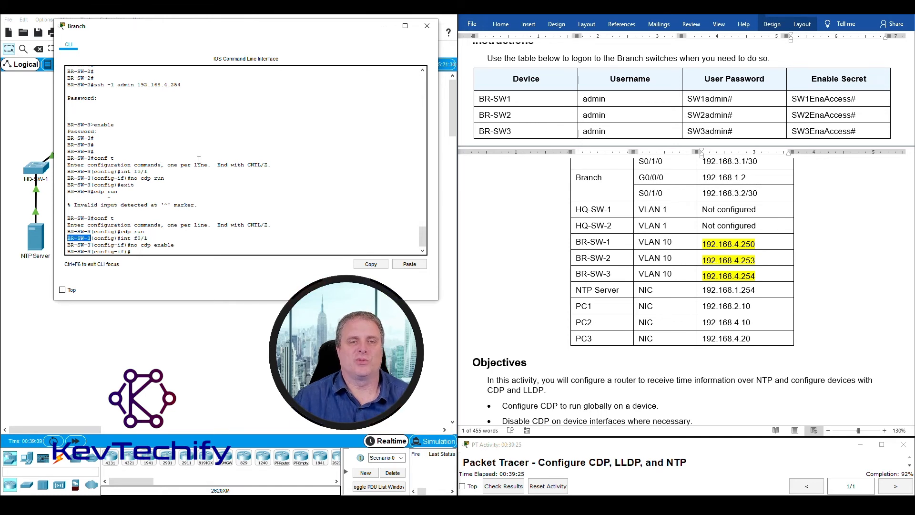
left_click_drag(142, 179, 160, 181)
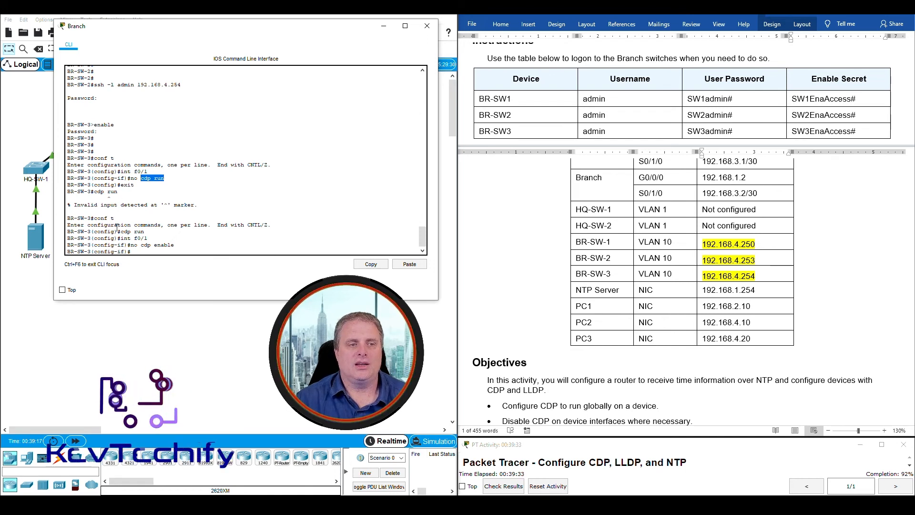
left_click_drag(121, 232, 145, 232)
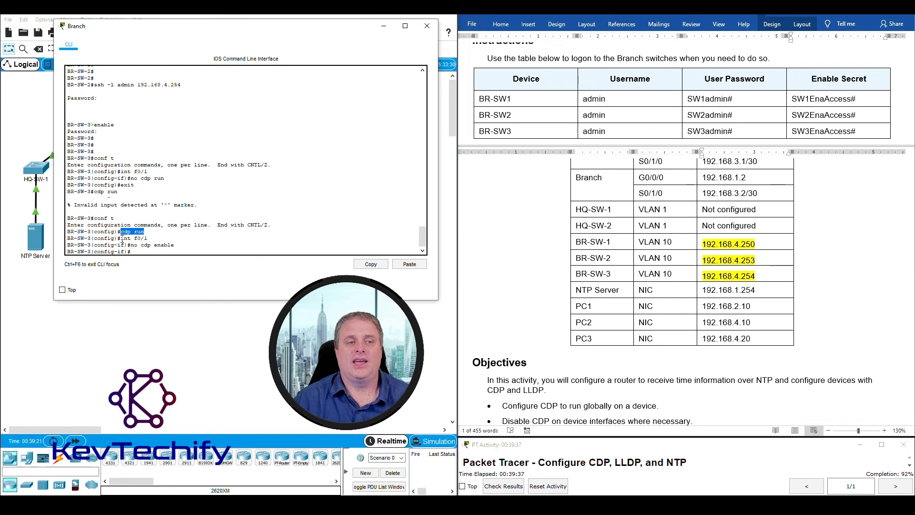
left_click_drag(122, 238, 180, 246)
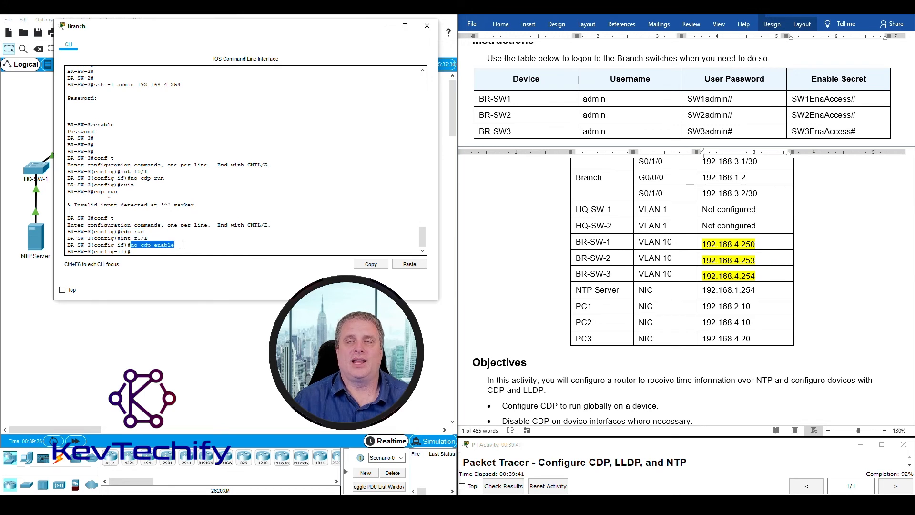
left_click(144, 251)
left_click_drag(300, 32, 309, 27)
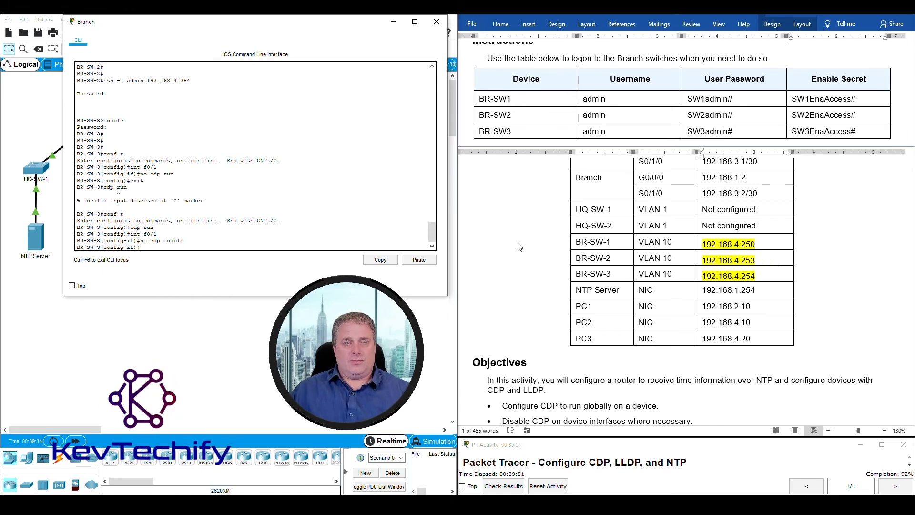
- Scroll to and highlight the Configure CDP and Configure NTP tasks in the instructions
scroll(520, 246, "down", 15)
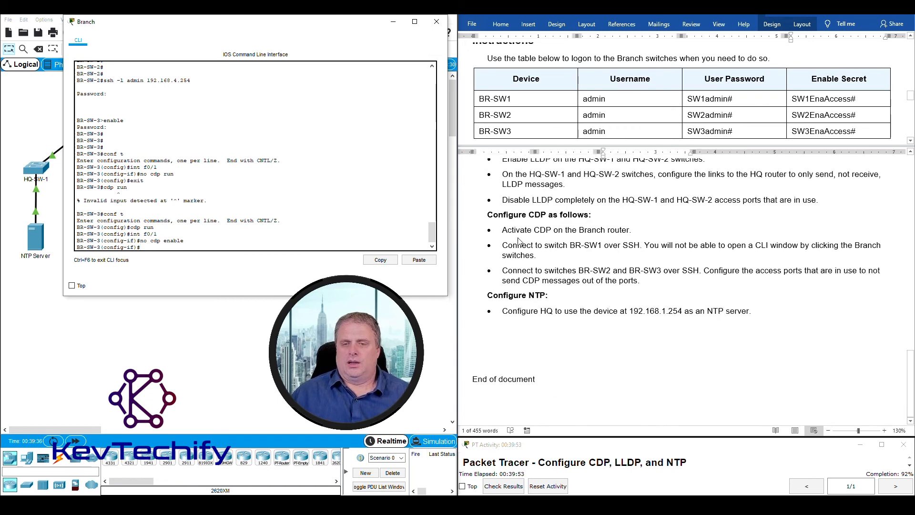
left_click(543, 276)
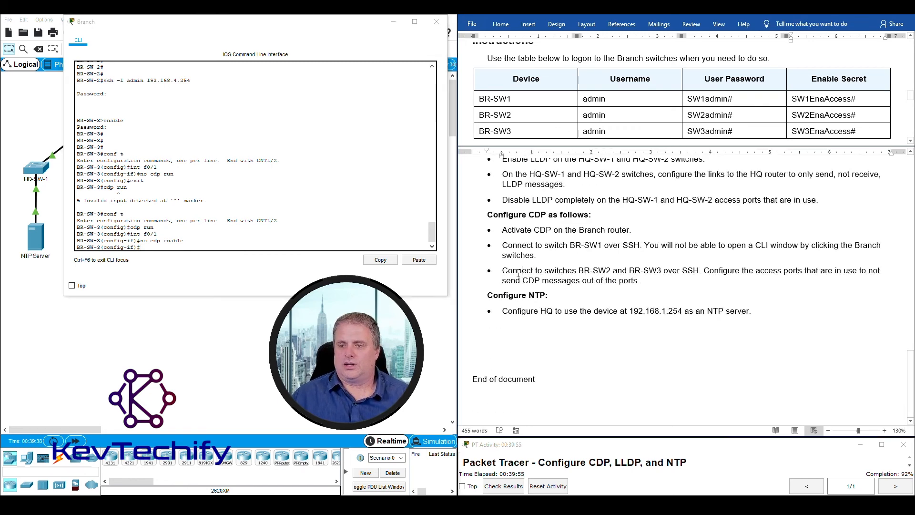
left_click_drag(502, 271, 701, 284)
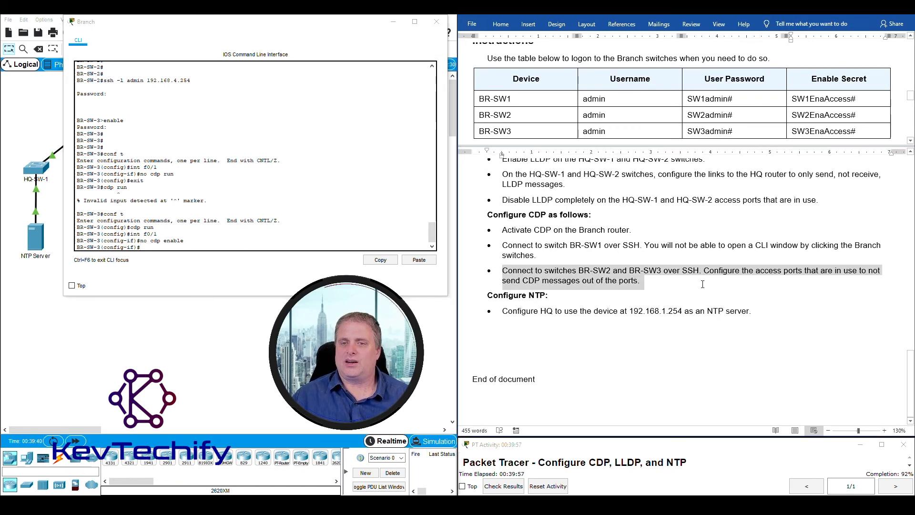
left_click_drag(487, 214, 668, 276)
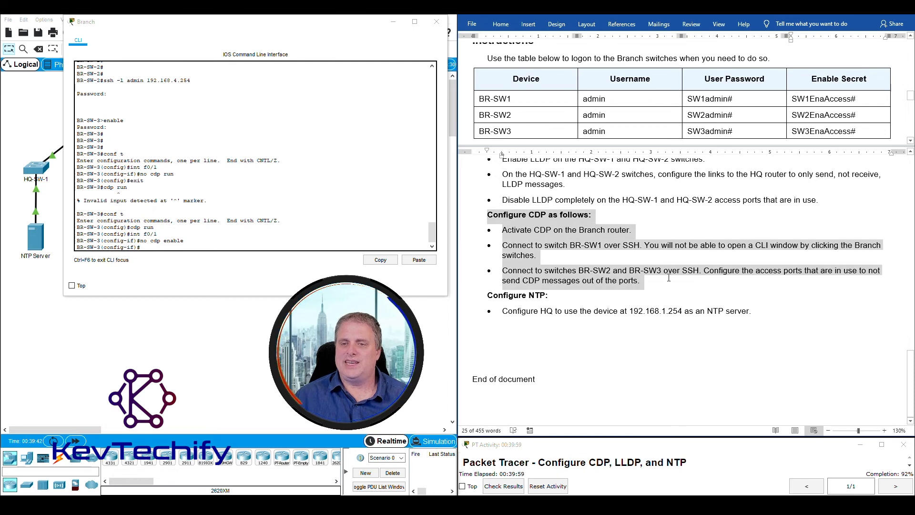
left_click(533, 295)
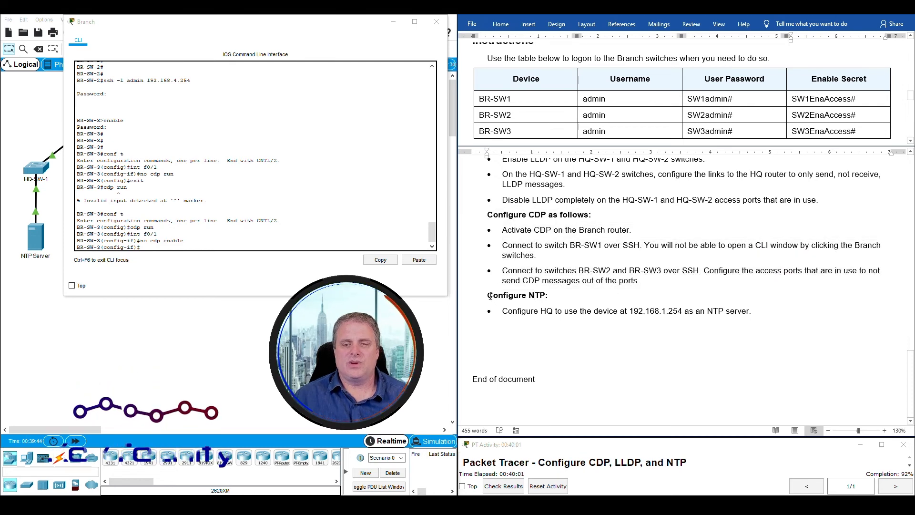
left_click_drag(488, 294, 757, 313)
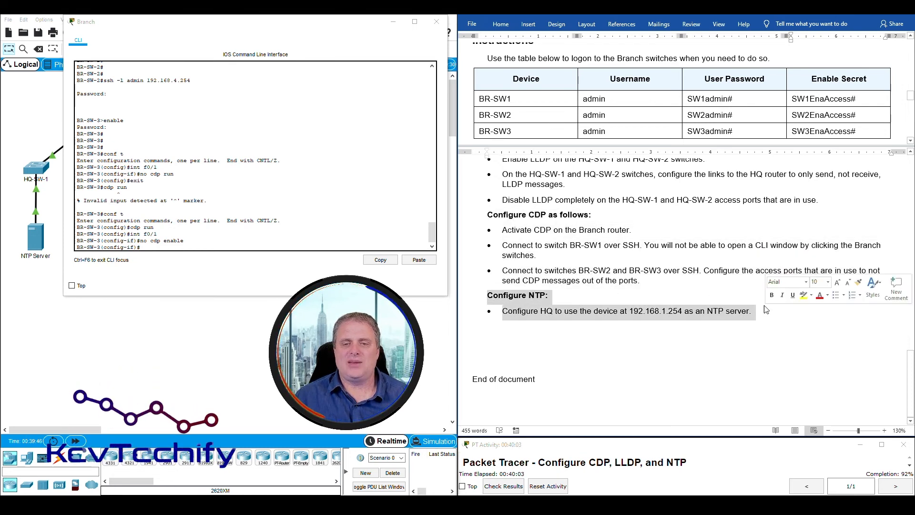
- Put the Branch console away and locate the NTP Server on the topology
left_click(393, 21)
left_click_drag(502, 311, 739, 310)
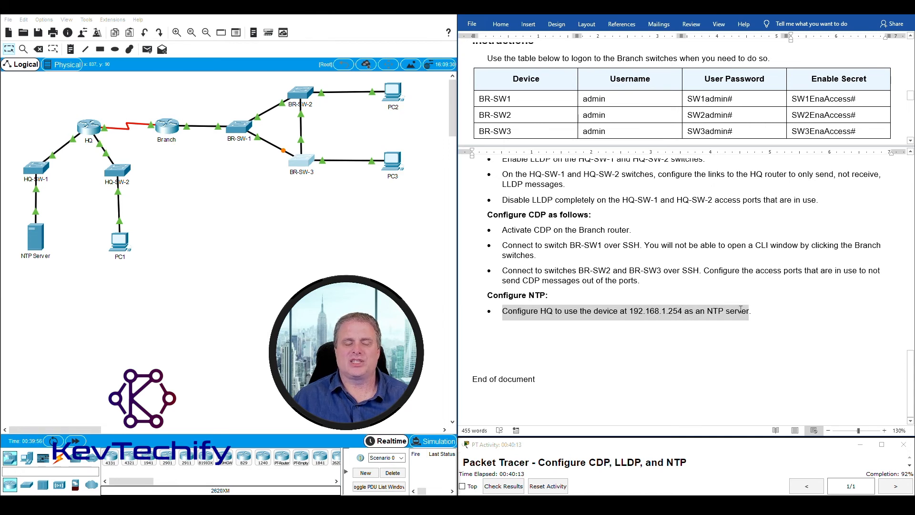
left_click_drag(741, 312, 742, 312)
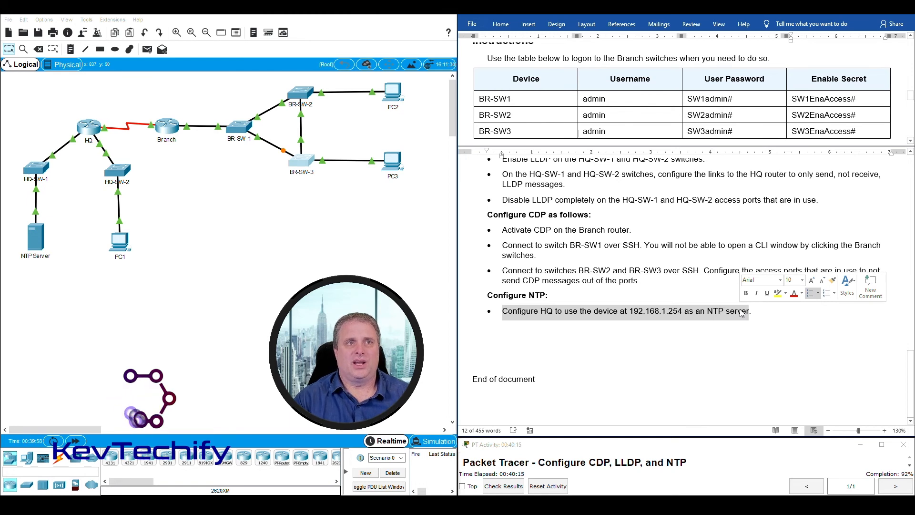
left_click(64, 105)
mouse_move(68, 268)
left_mouse_down()
mouse_move(19, 224)
mouse_move(42, 229)
mouse_move(69, 262)
left_mouse_up()
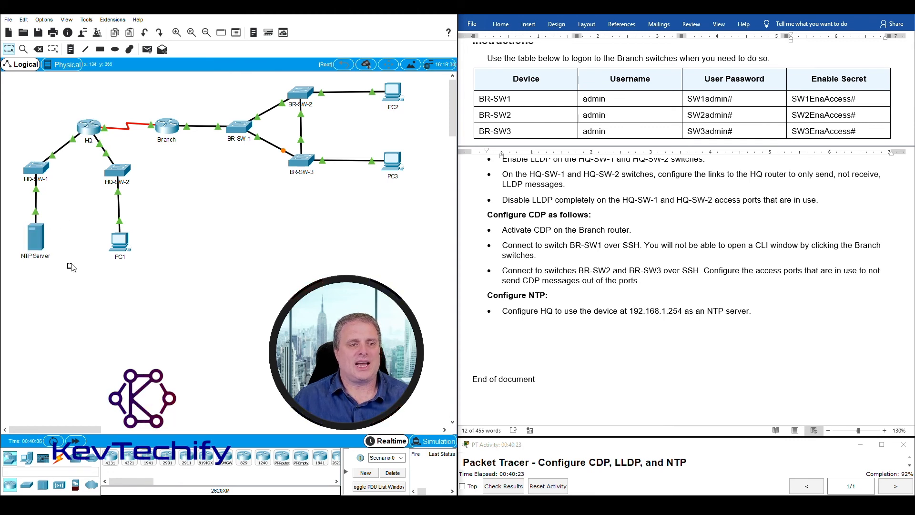
- Open the HQ router's CLI and enter privileged and global configuration mode
left_click(89, 129)
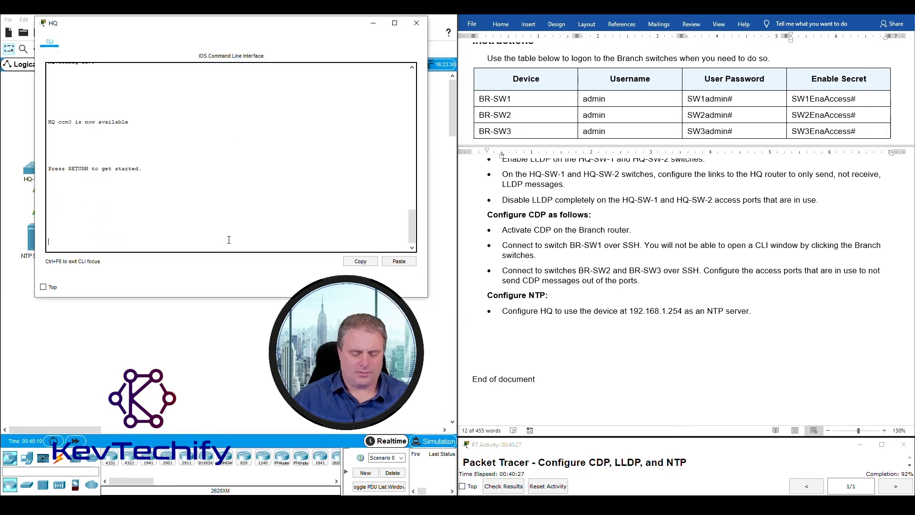
key("Return")
key("Return")
key("Return")
key("Return")
type("e")
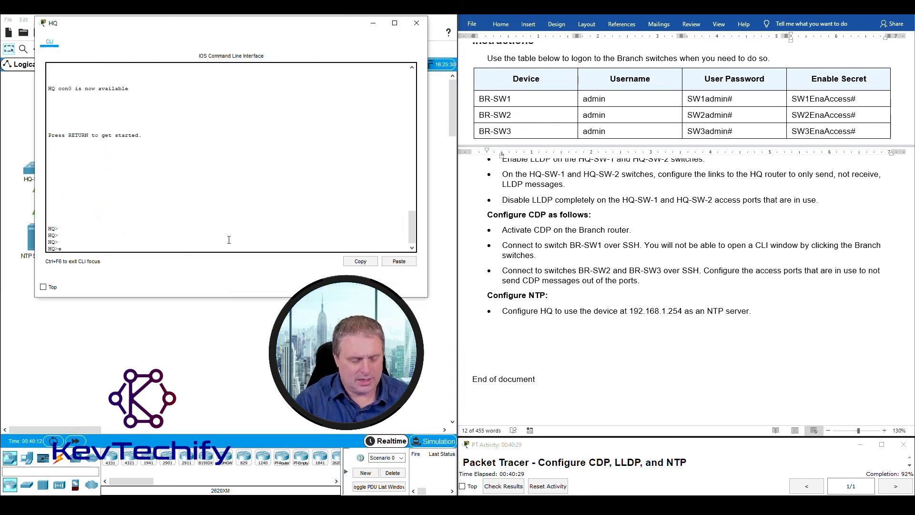
type("n")
key("Return")
key("Return")
key("Return")
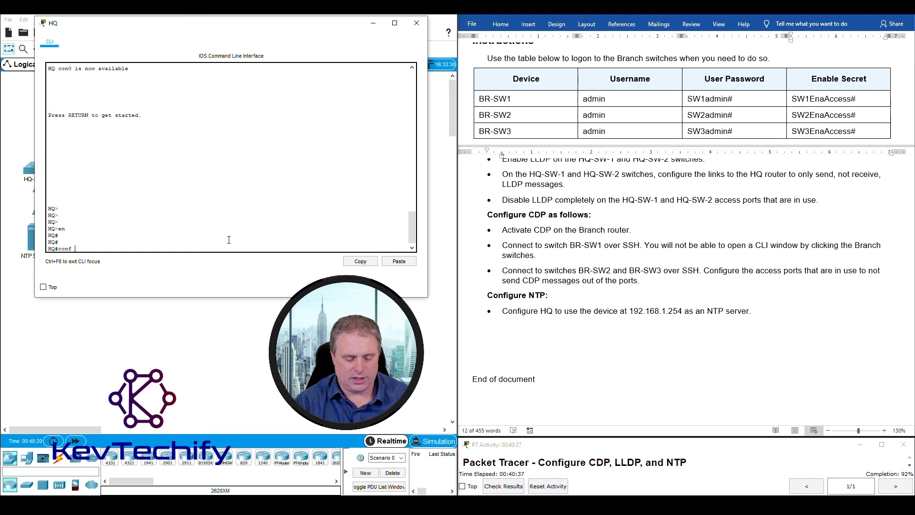
key("Return")
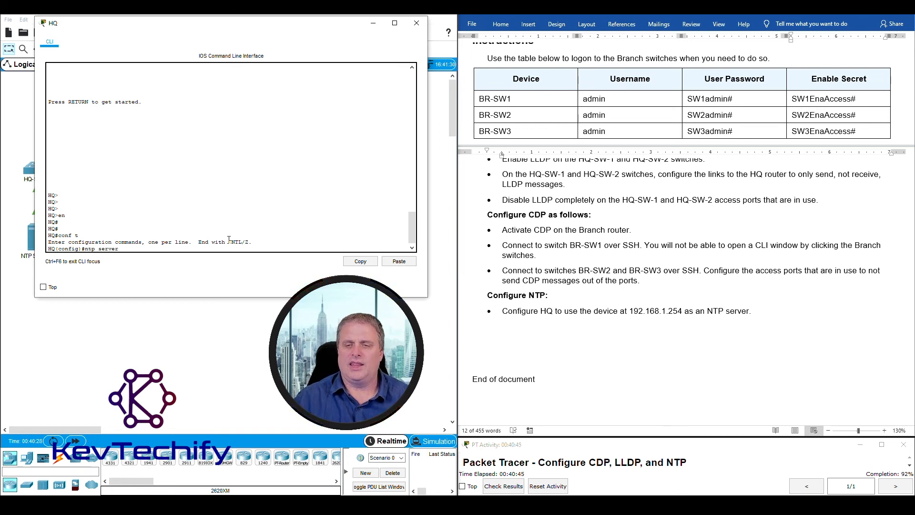
- Configure ntp server 192.168.1.254 on HQ and exit back to privileged mode
left_click(631, 310)
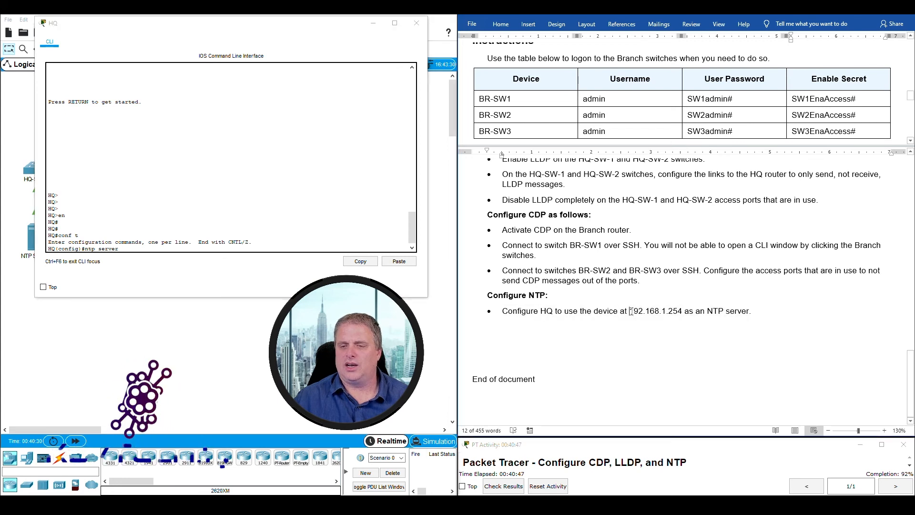
left_click_drag(631, 311, 683, 311)
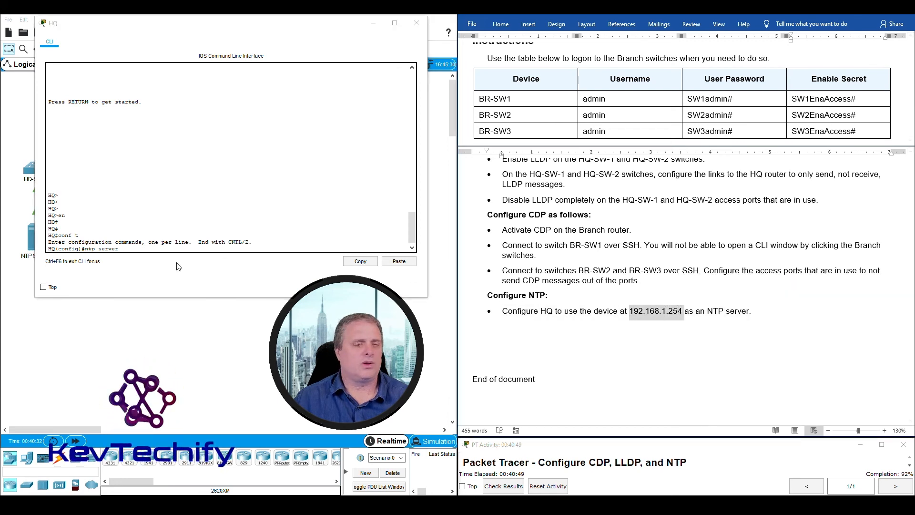
left_click(129, 250)
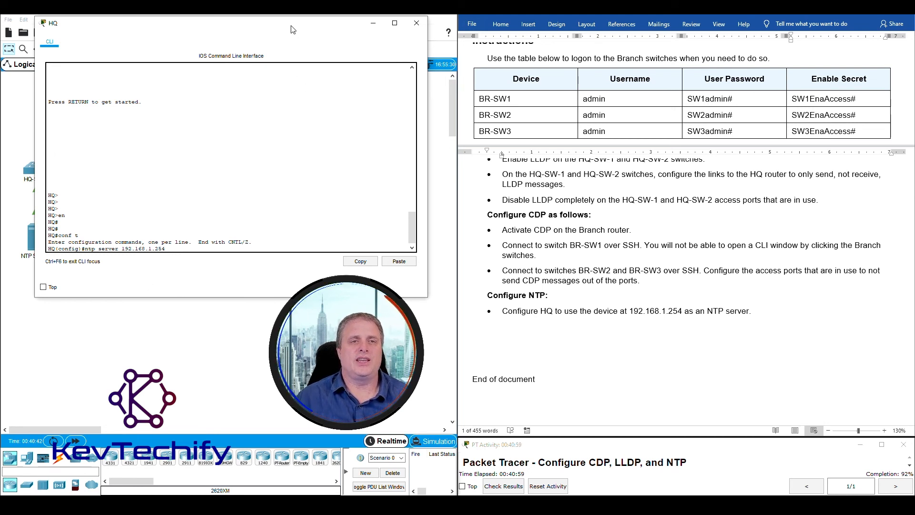
left_click_drag(291, 29, 381, 25)
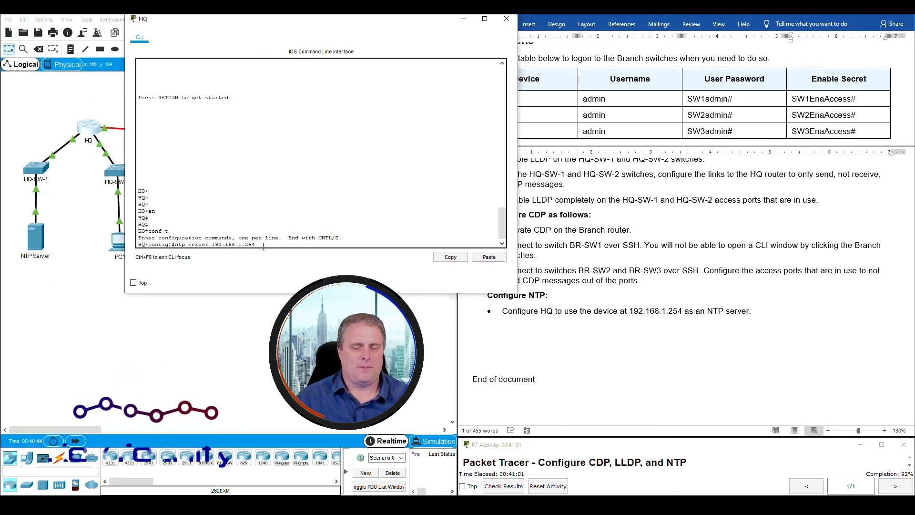
key("Return")
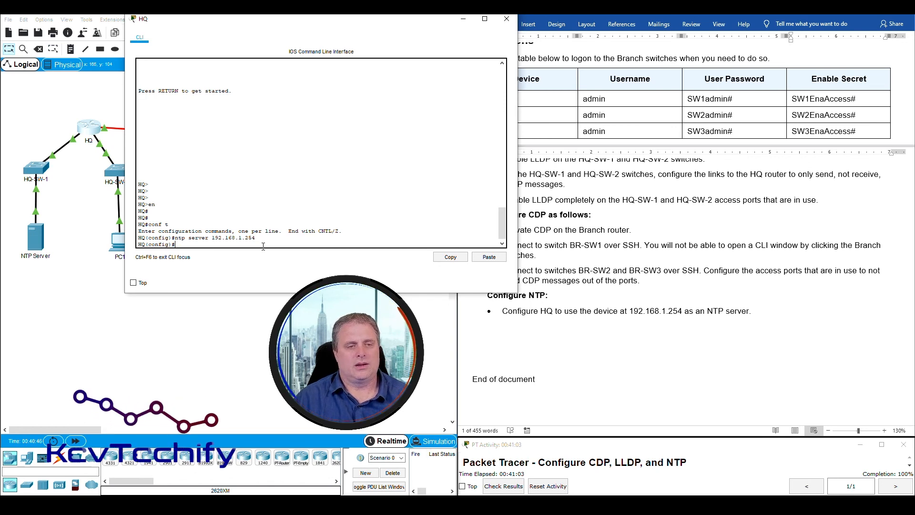
key("Return")
key("Return")
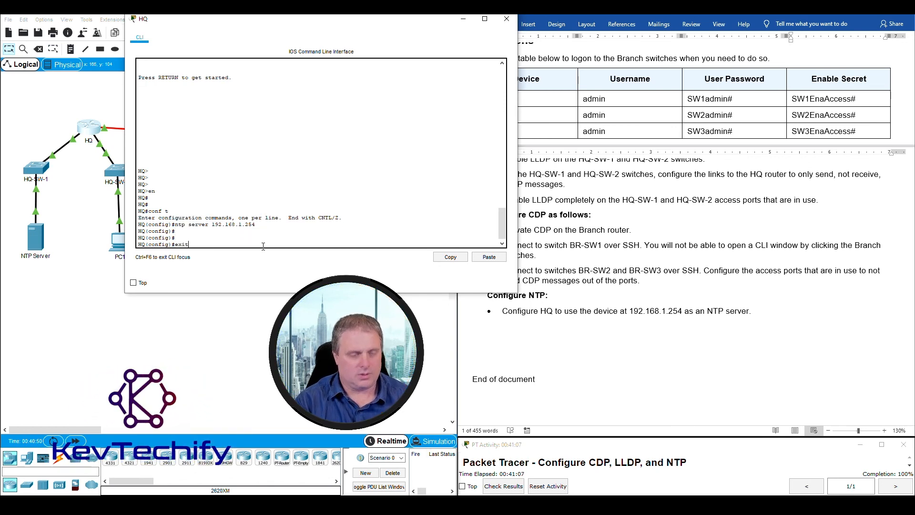
key("Return")
key("Return")
key("Return")
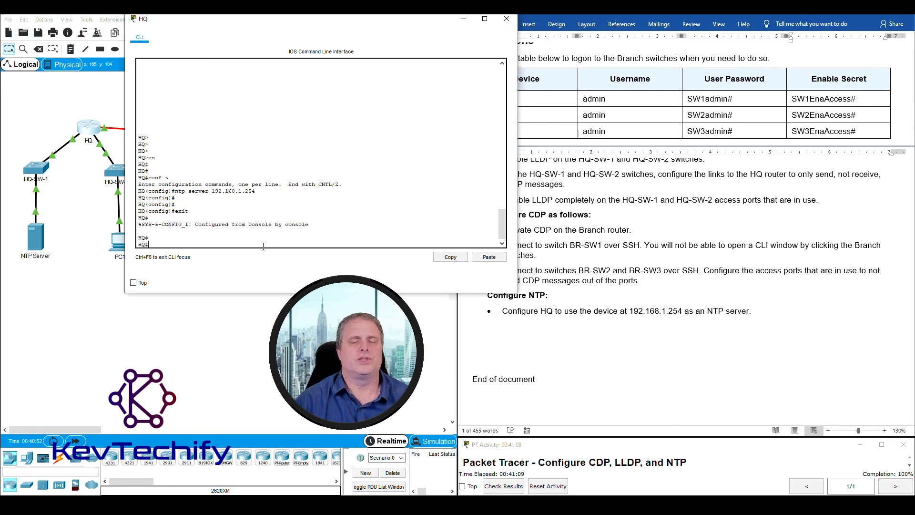
left_click_drag(419, 26, 347, 34)
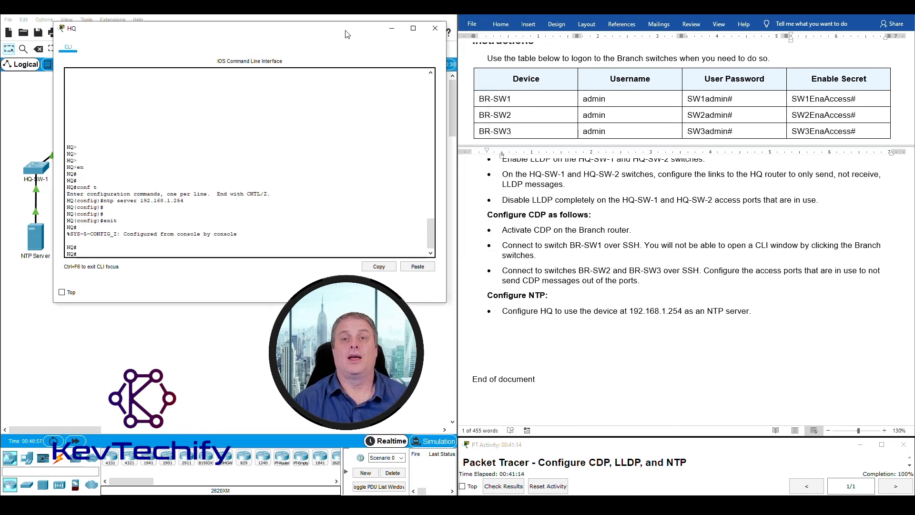